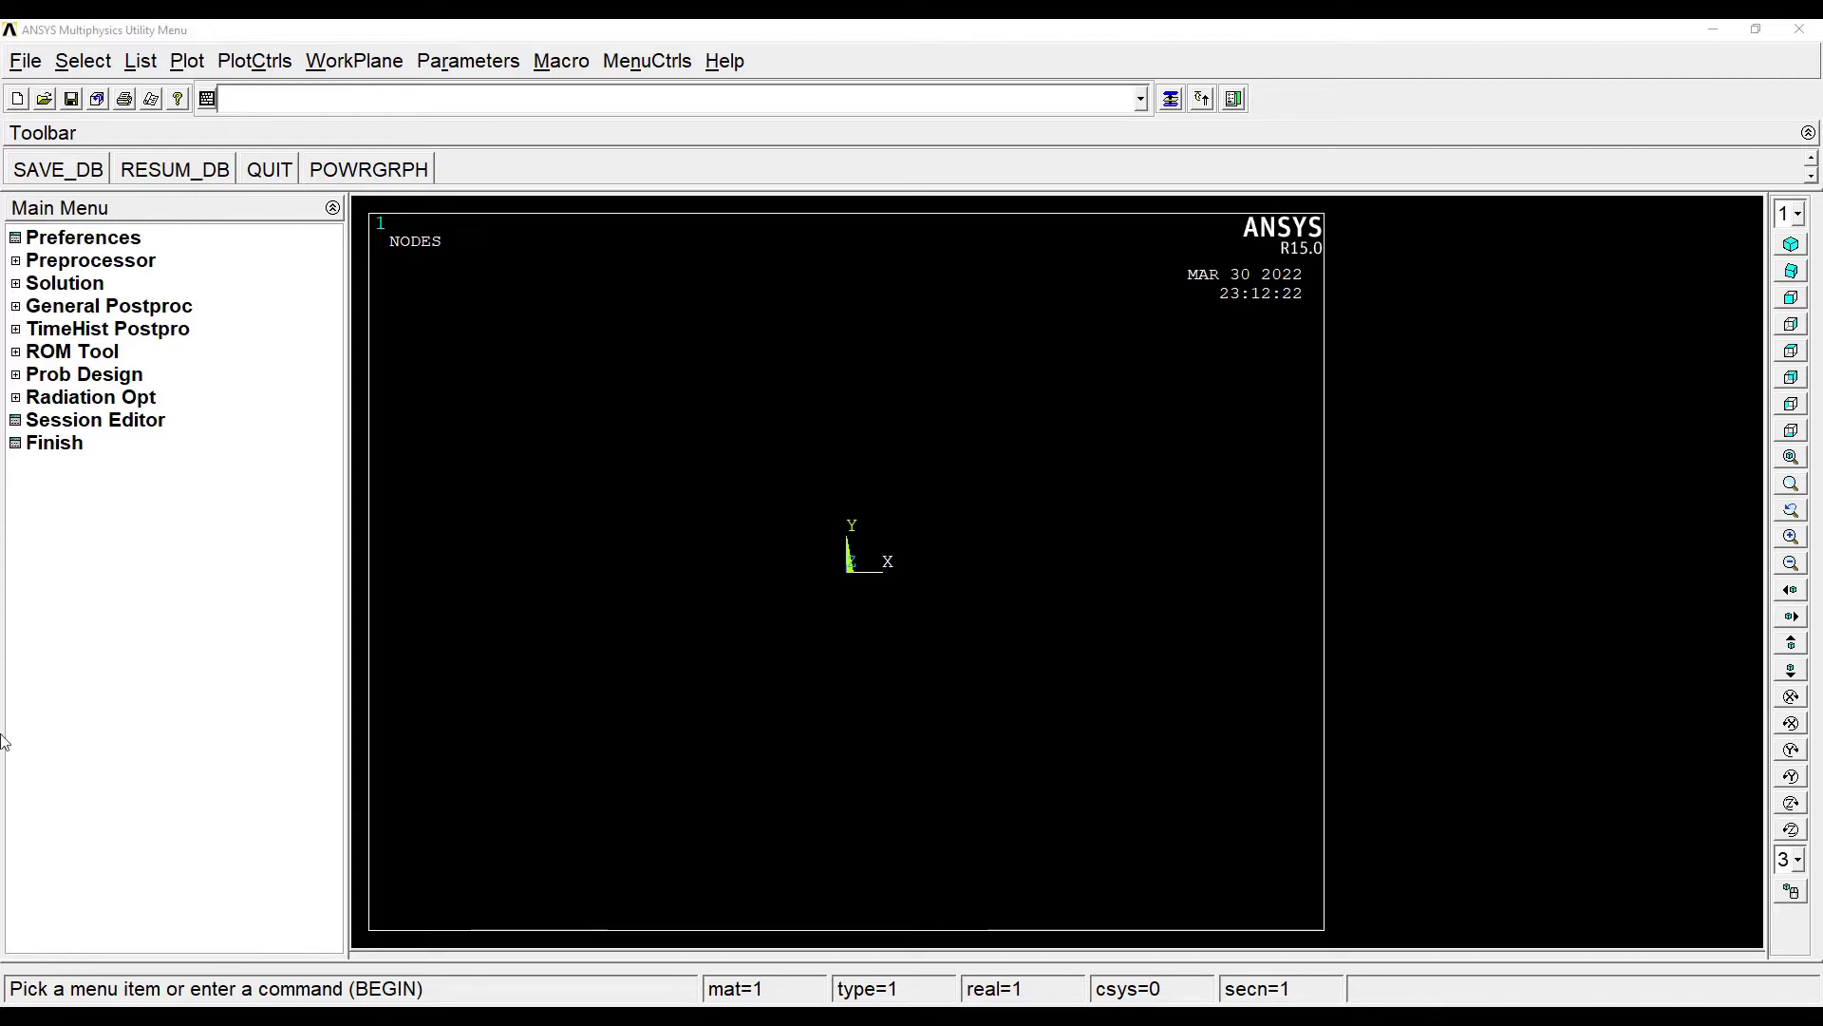
Step: Filter the interface preferences to Structural disciplines only
{"action": "left_click", "coordinate": [95, 242]}
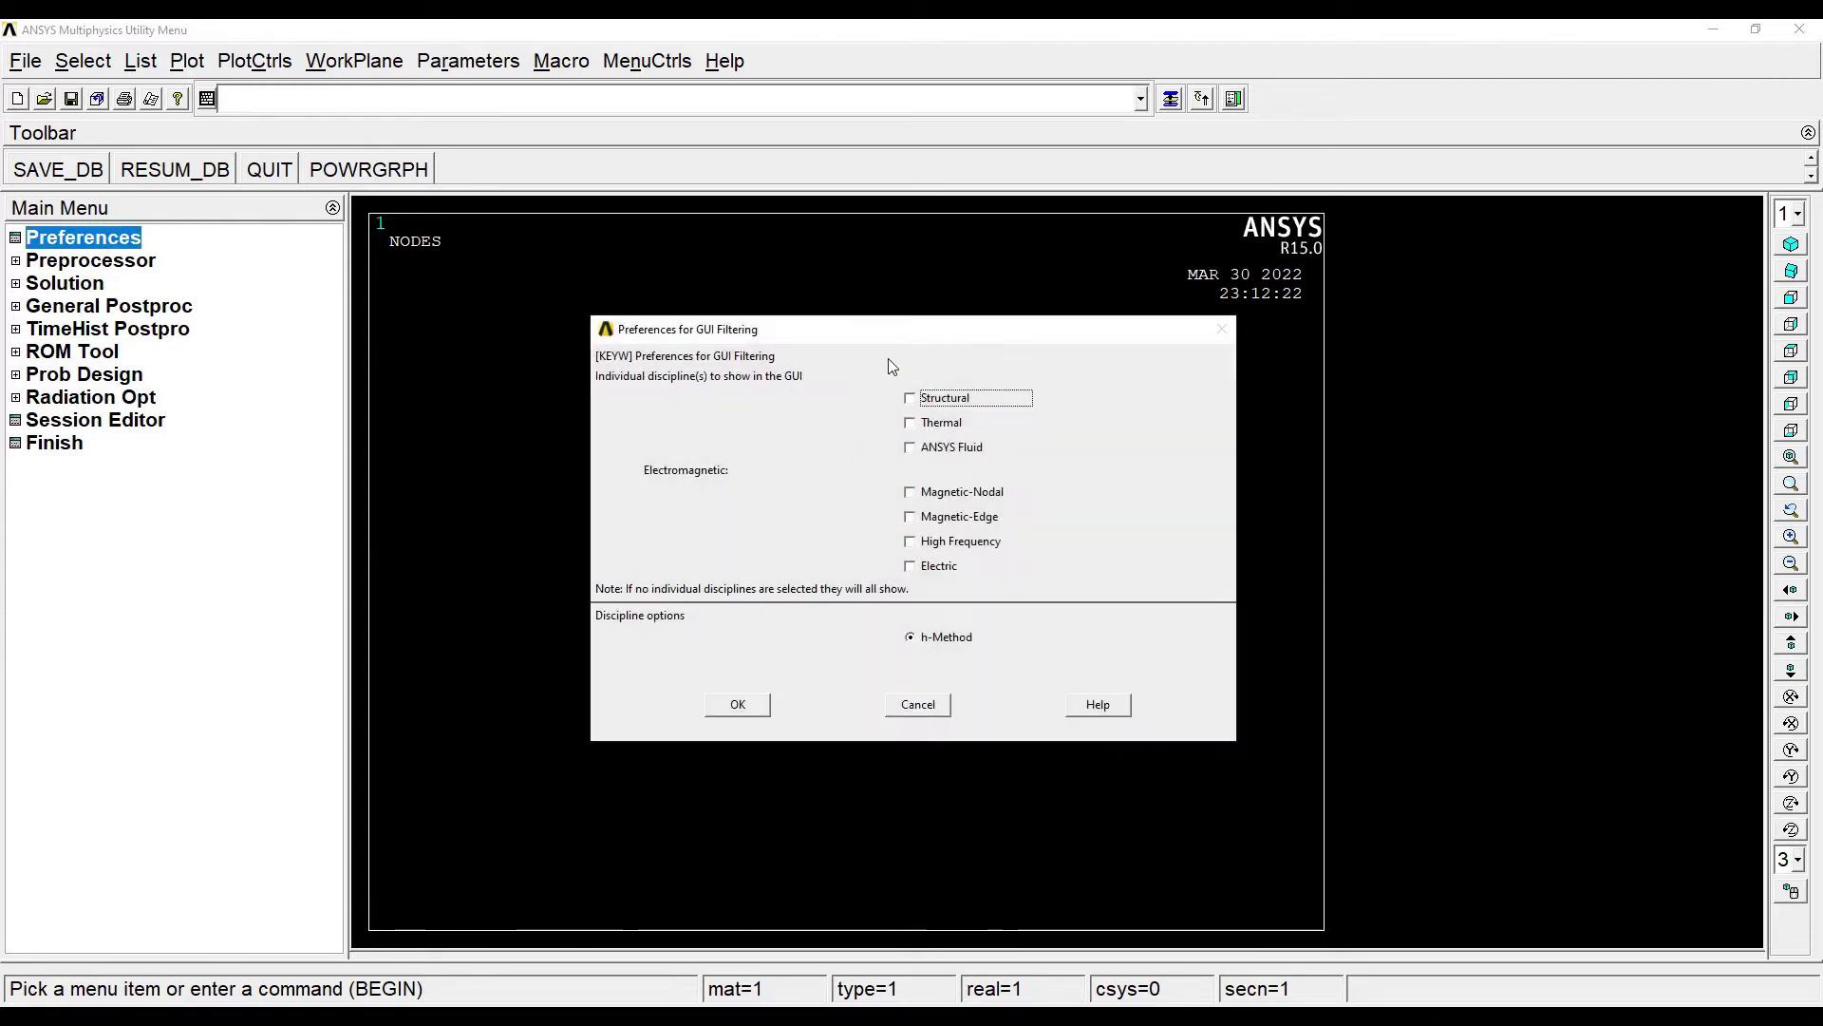
{"action": "left_click", "coordinate": [910, 399]}
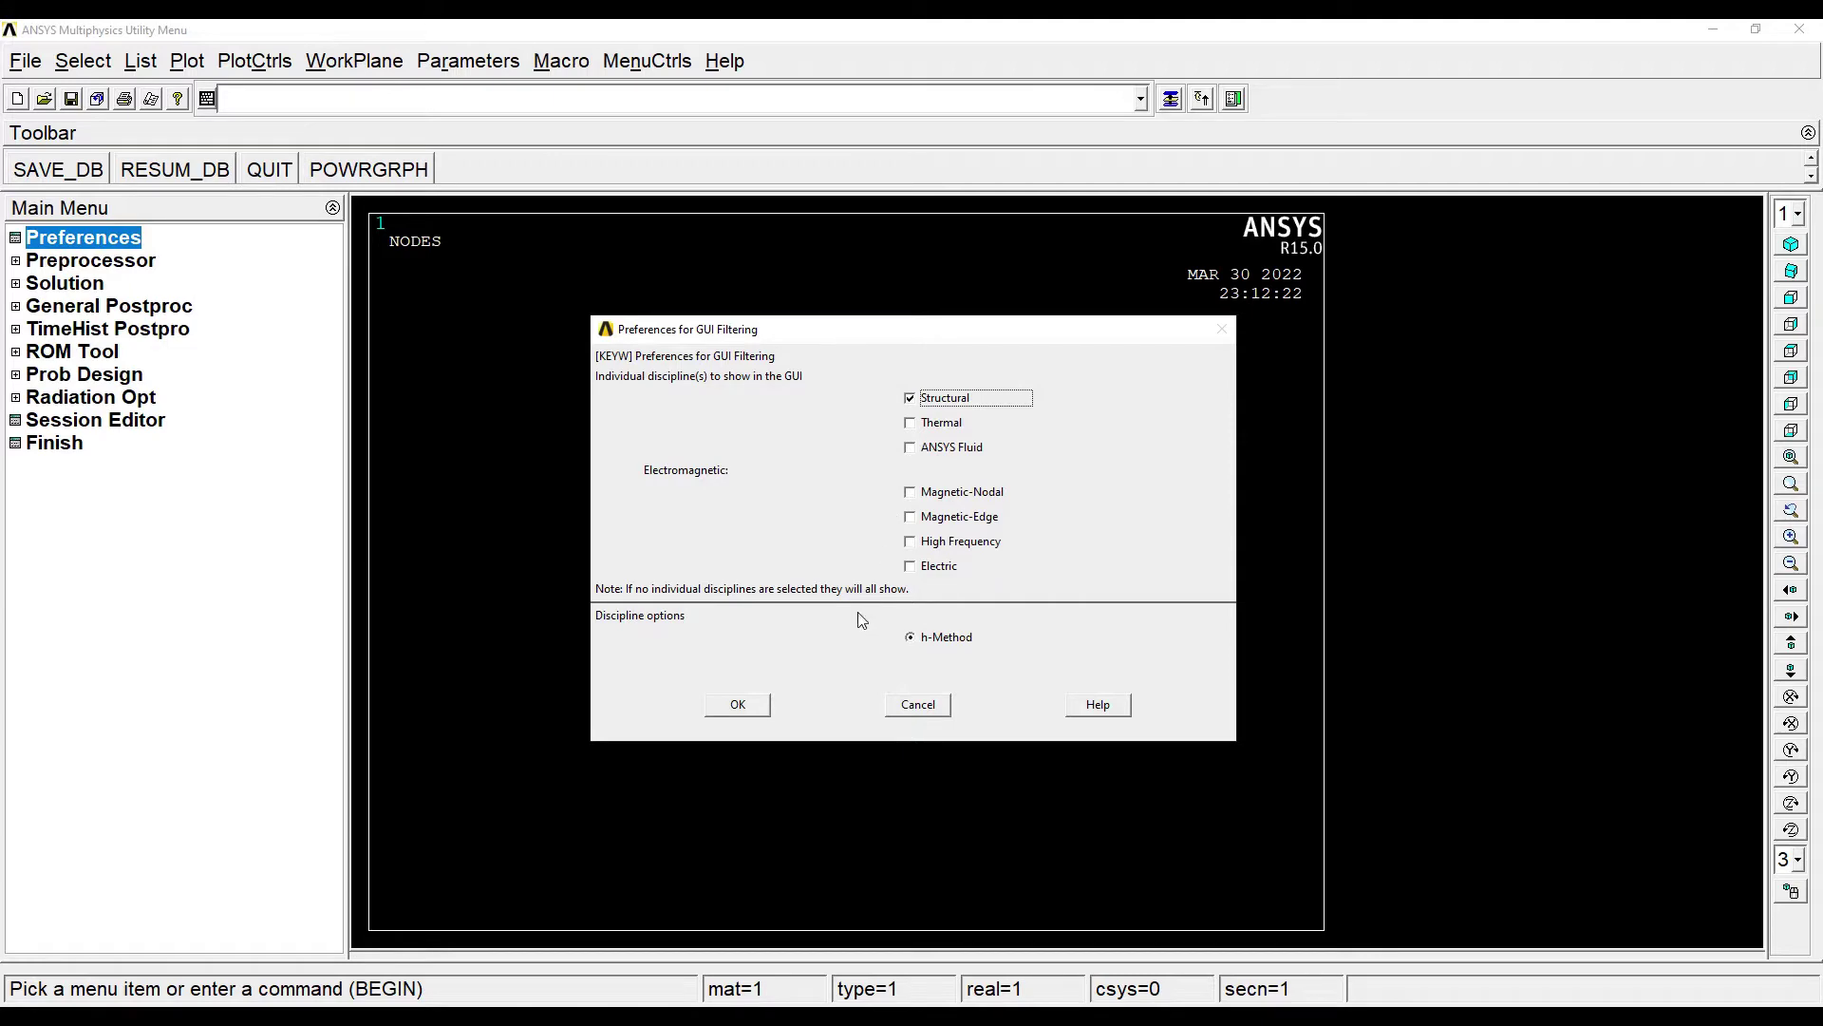
{"action": "left_click", "coordinate": [738, 703]}
Step: Add element type 1 as the 2-node BEAM188 beam element
{"action": "left_click", "coordinate": [38, 264]}
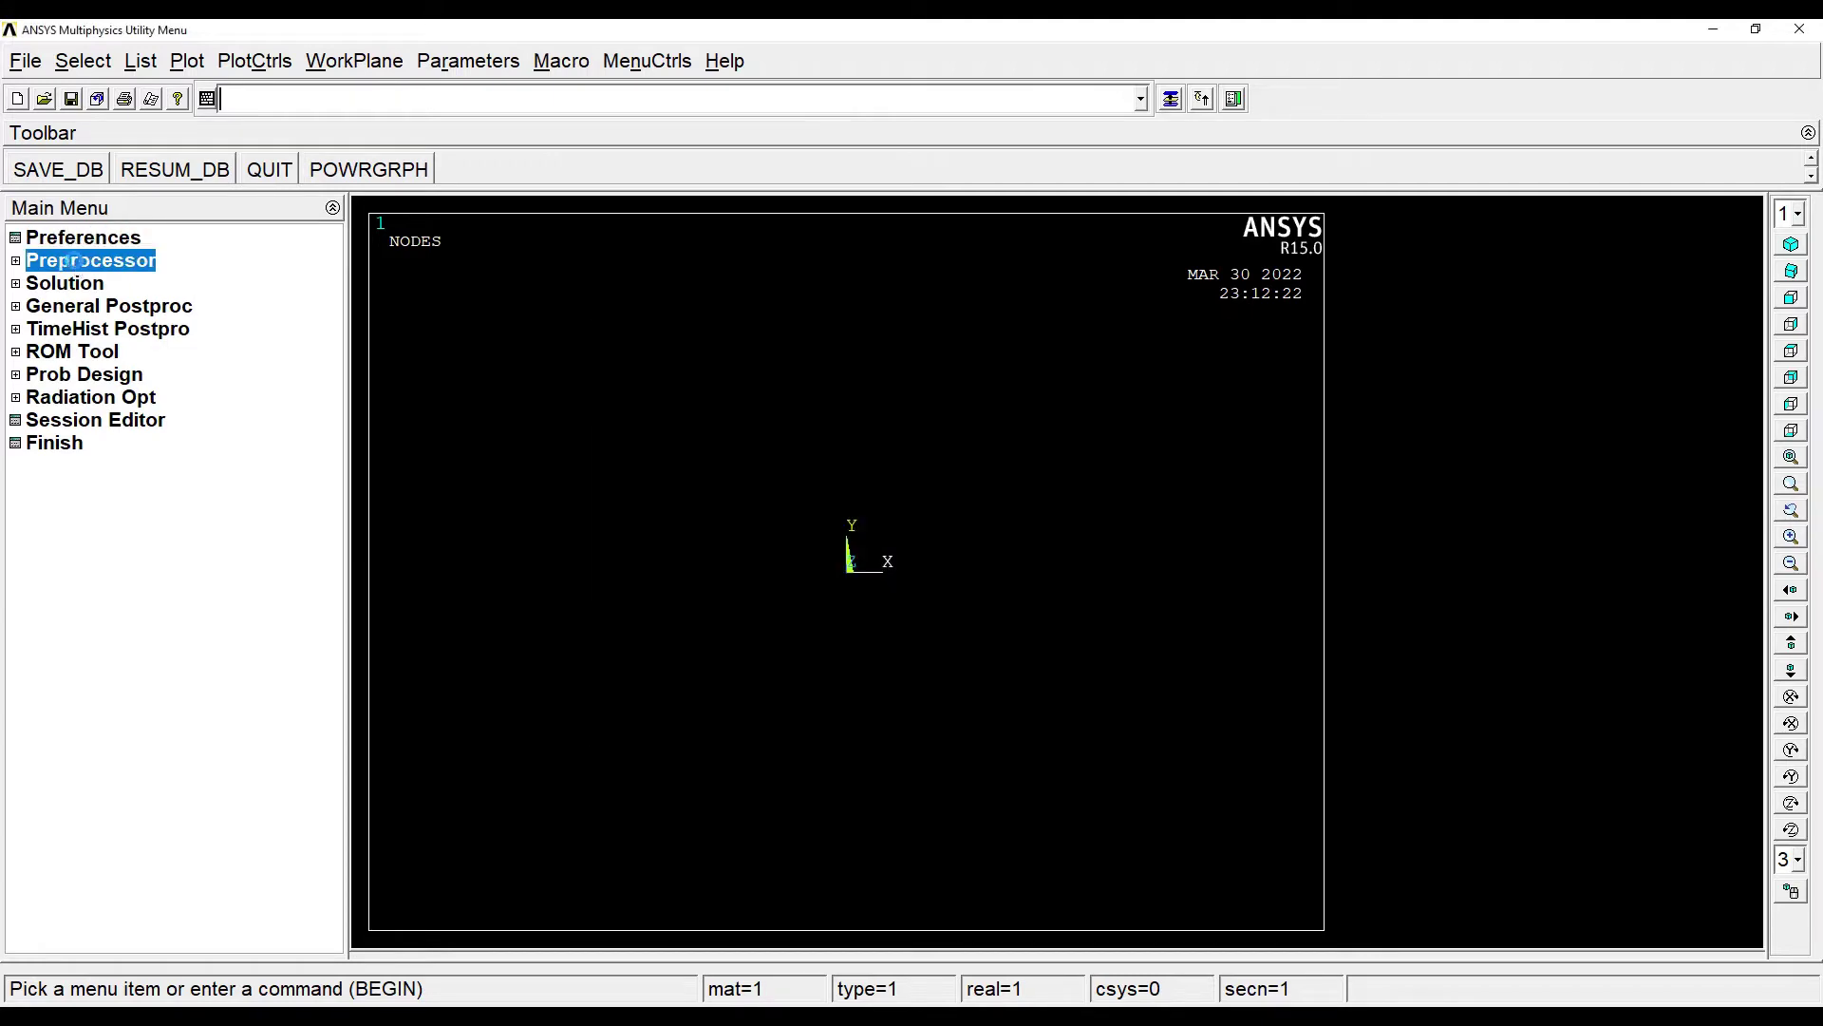
{"action": "left_click", "coordinate": [114, 287]}
{"action": "left_click", "coordinate": [171, 310]}
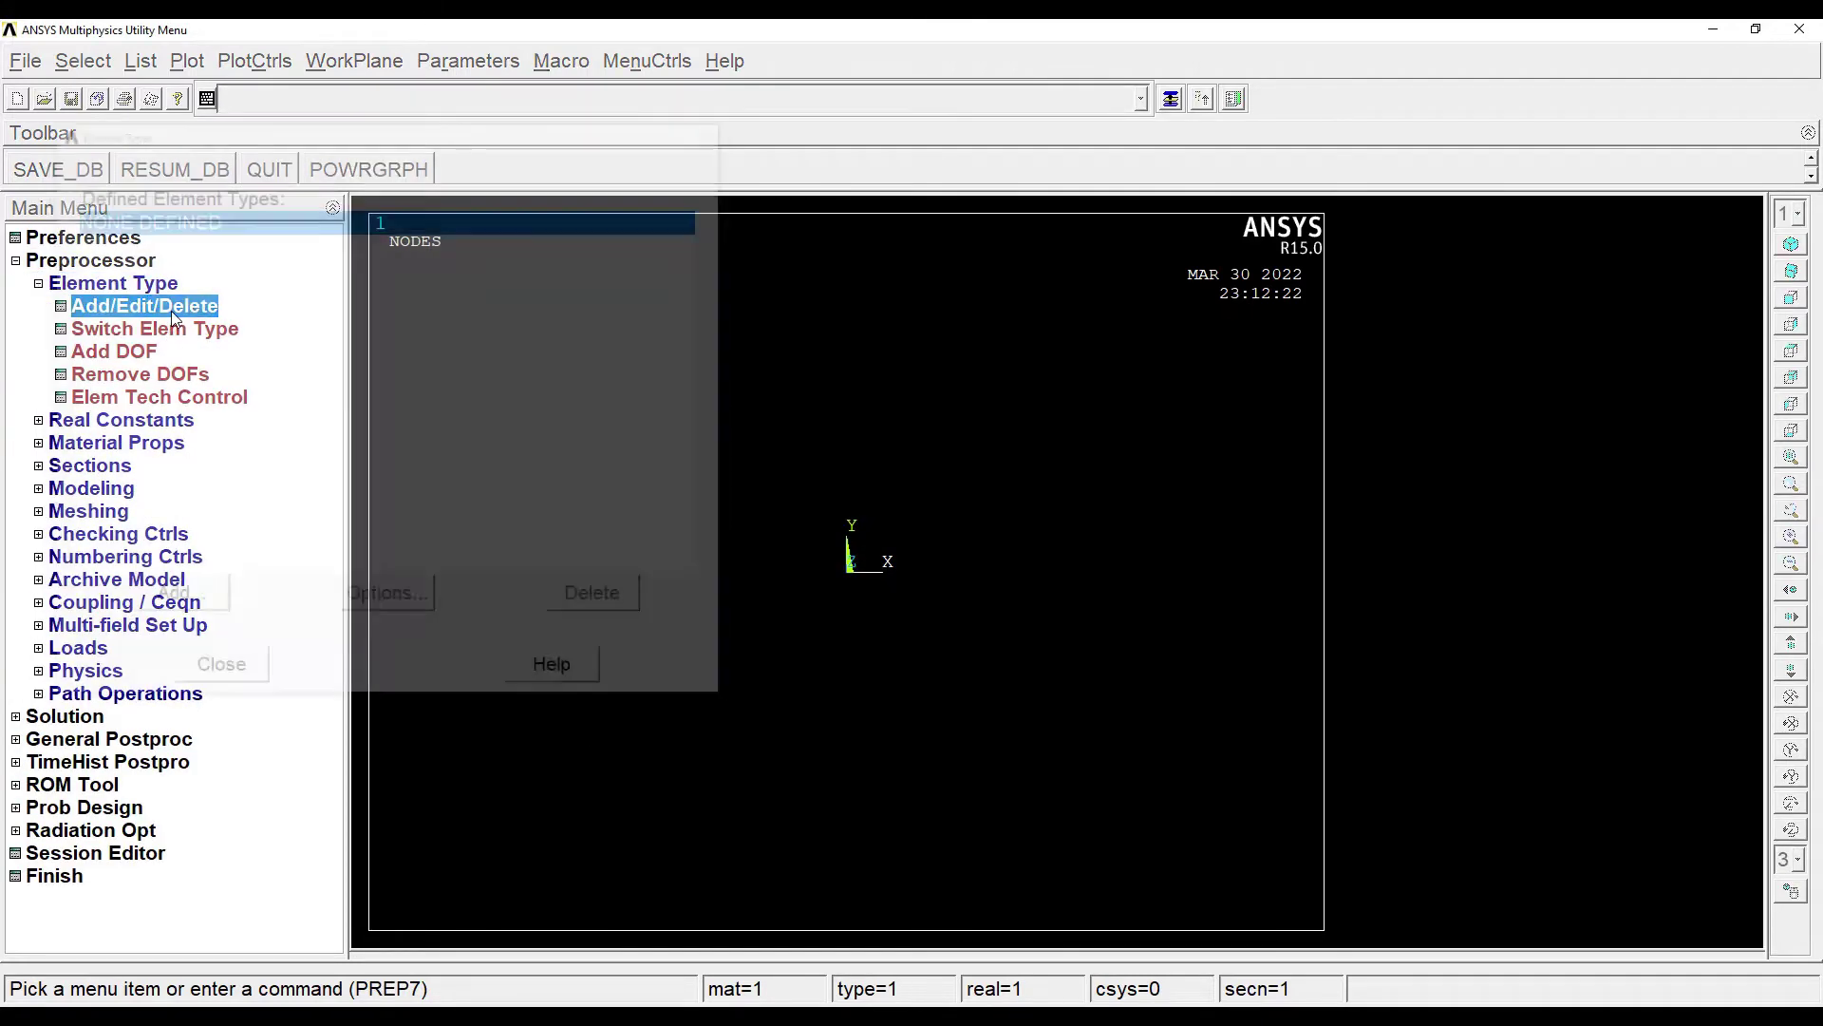
{"action": "left_click", "coordinate": [183, 602]}
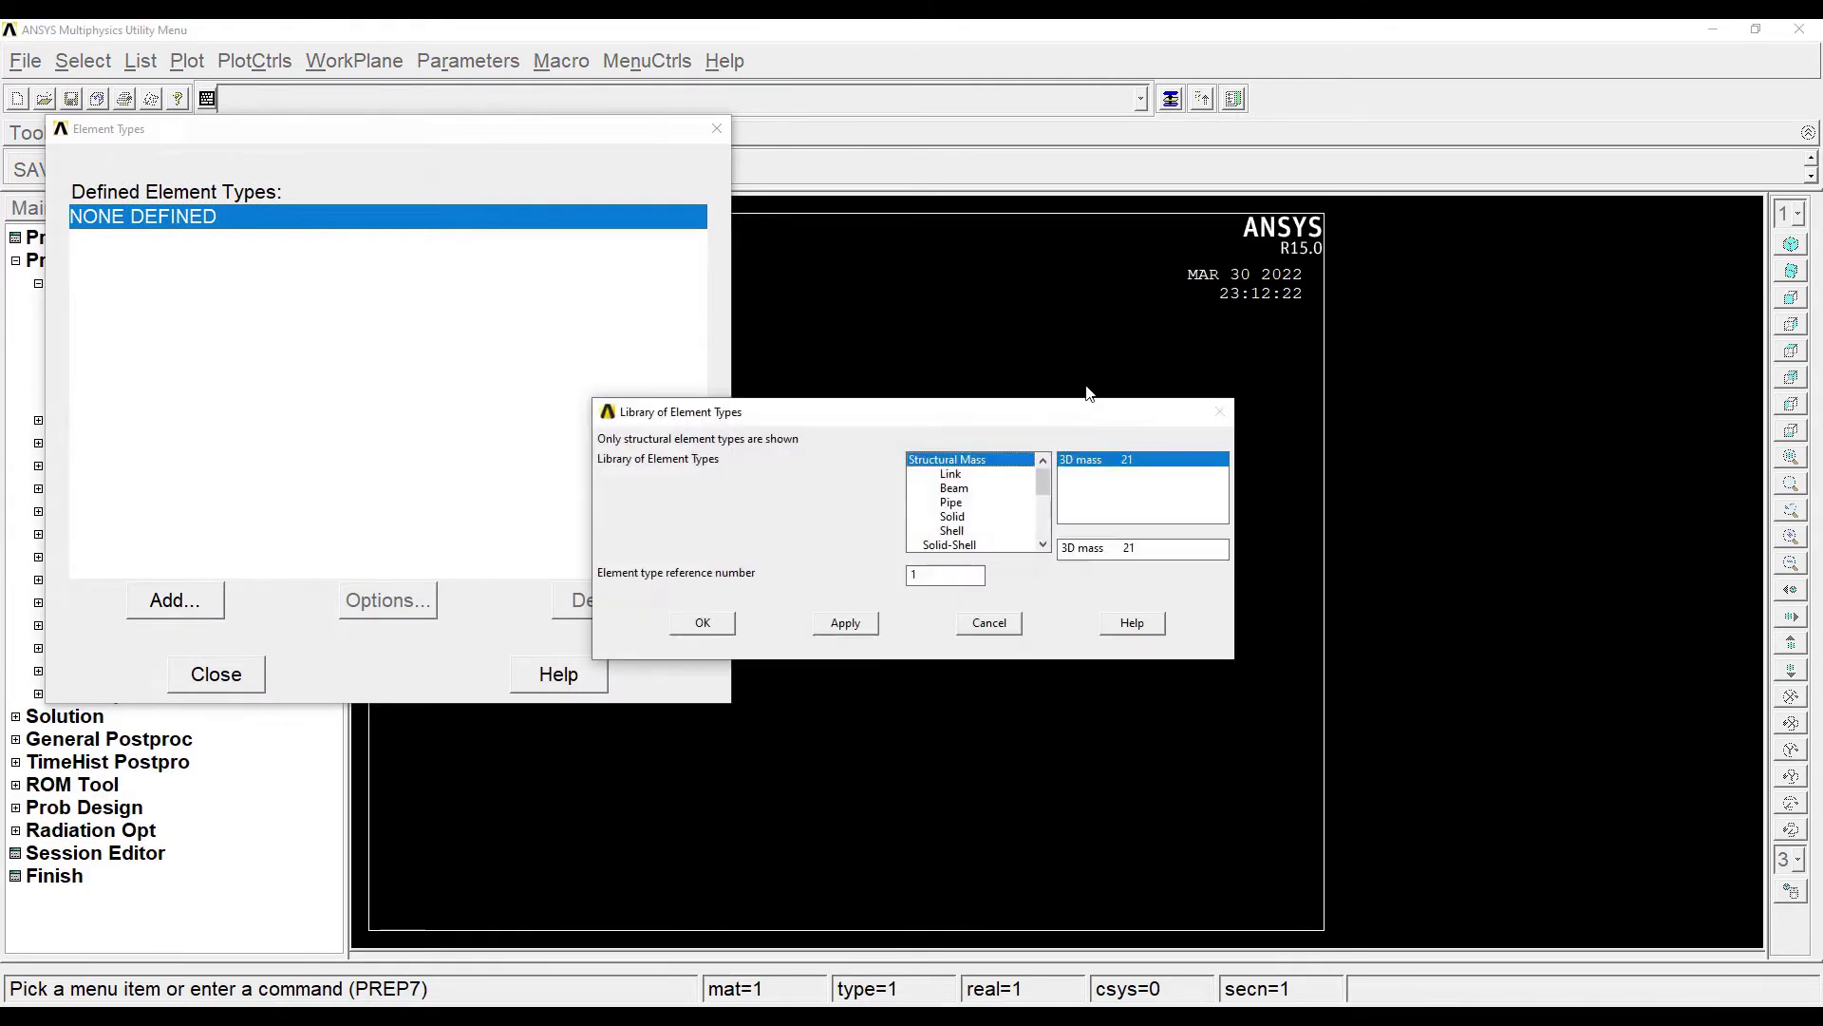
{"action": "left_click", "coordinate": [968, 487]}
{"action": "left_click", "coordinate": [1094, 475]}
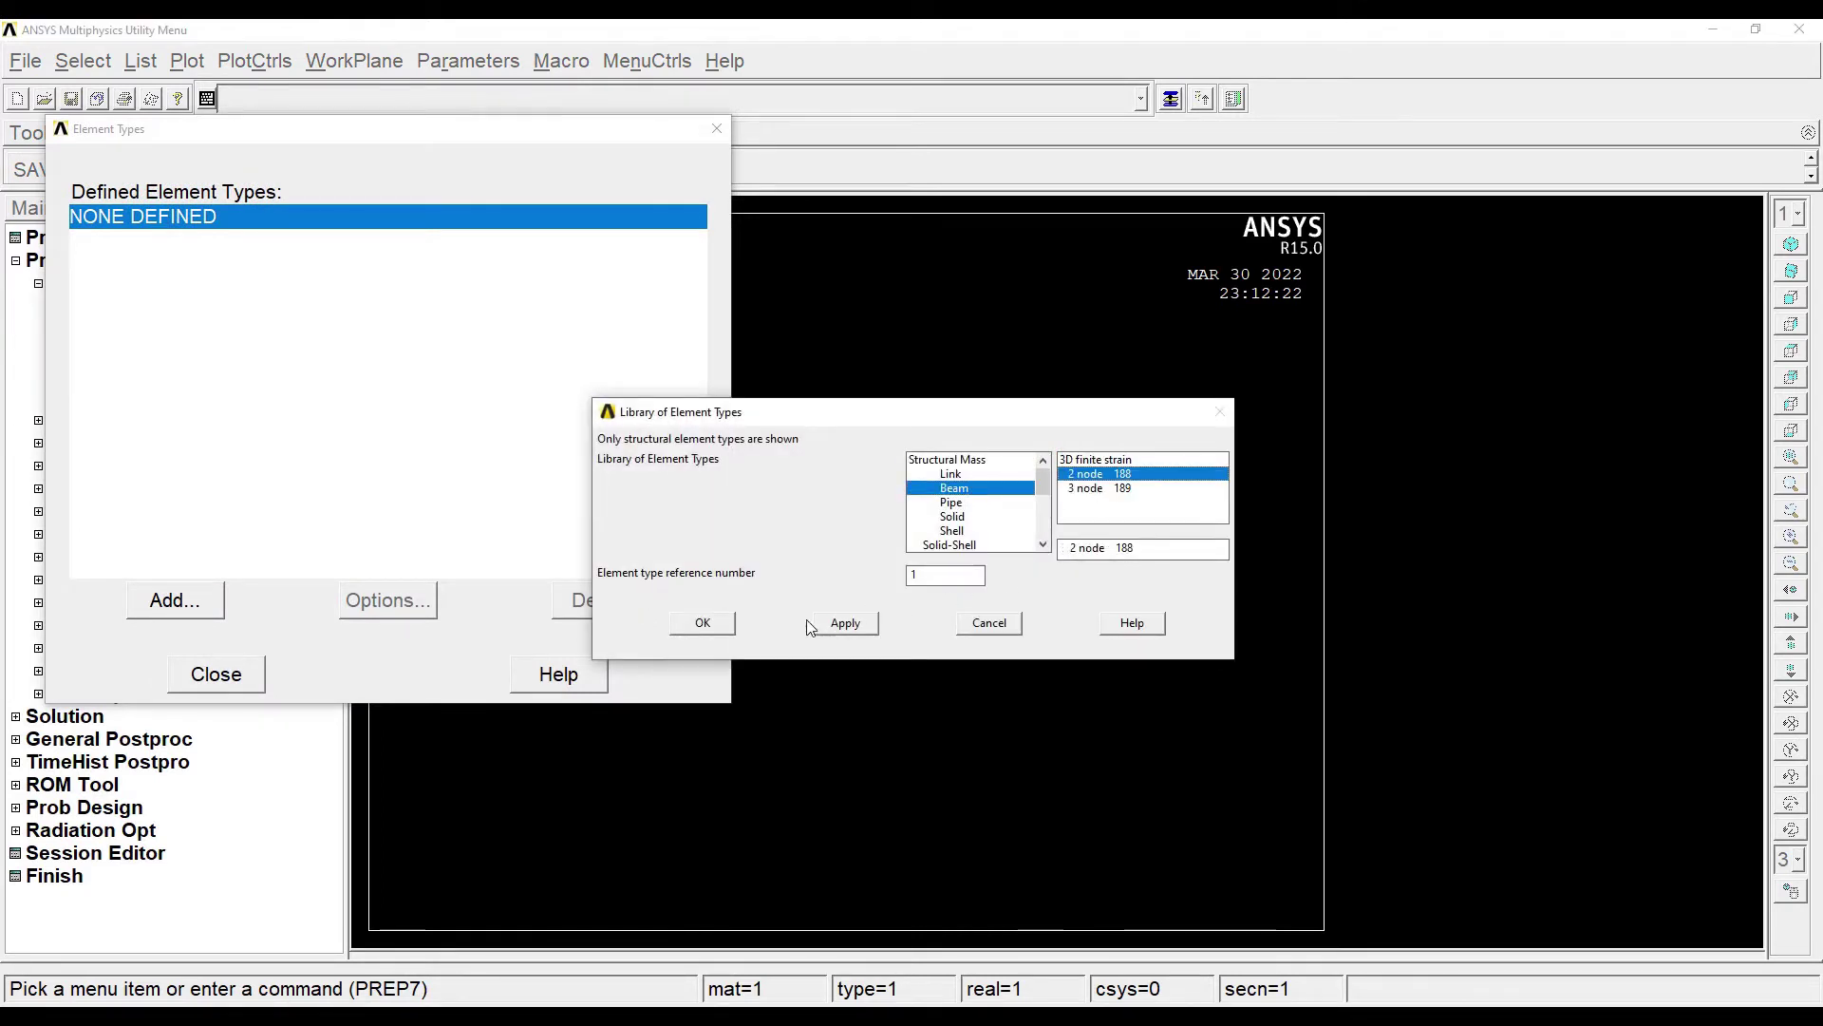
{"action": "left_click", "coordinate": [703, 623]}
{"action": "left_click", "coordinate": [243, 687]}
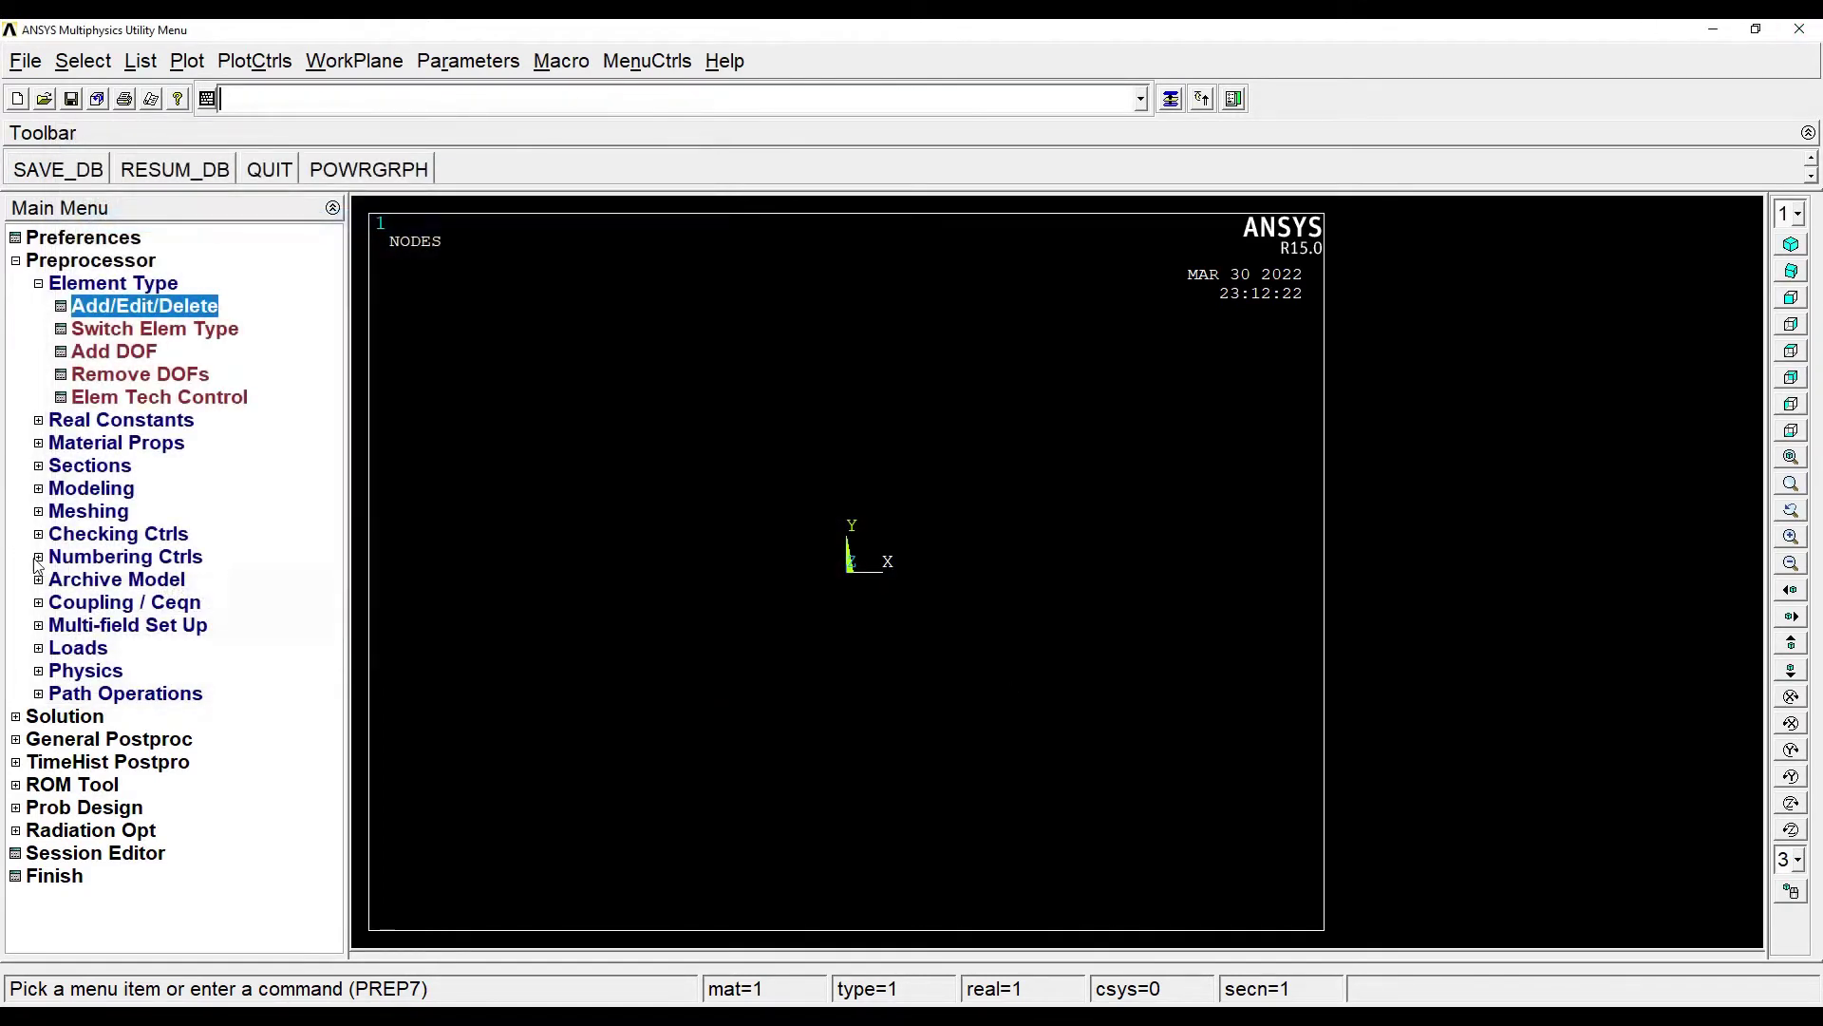
Step: Define material 1 as linear isotropic elastic with EX = 2e5 and PRXY = 0.3
{"action": "left_click", "coordinate": [111, 449]}
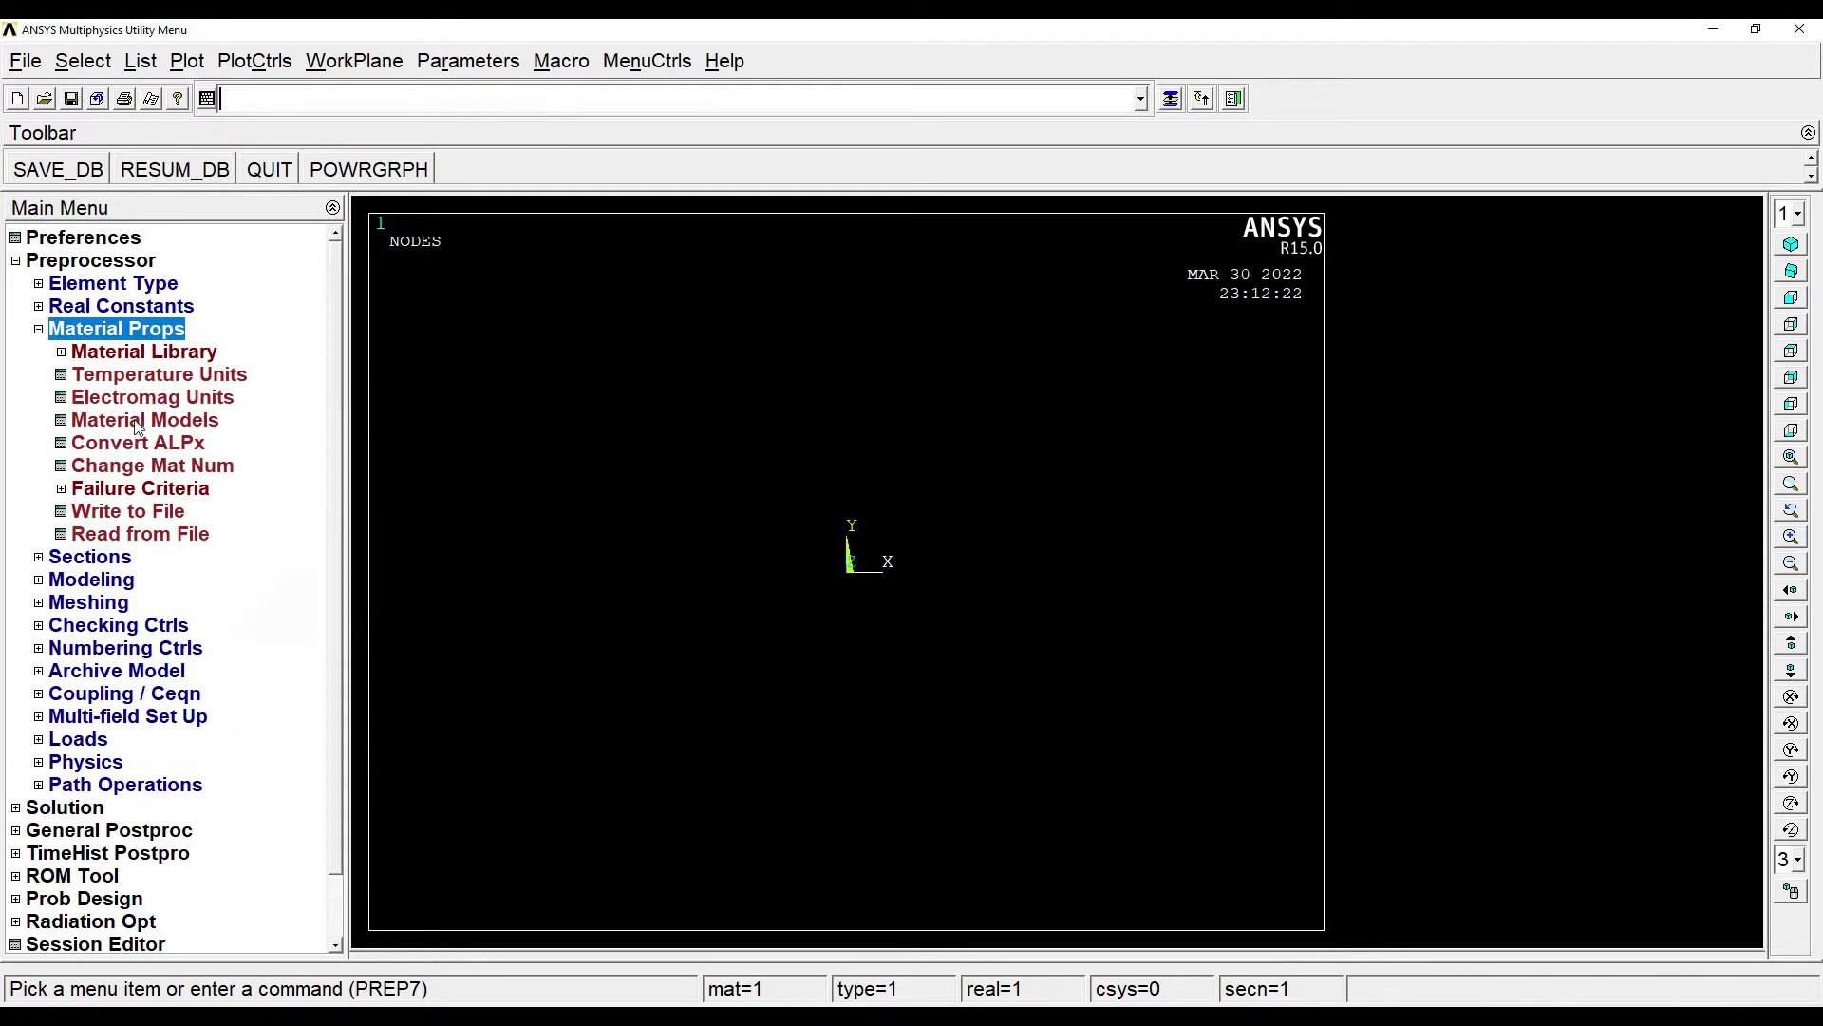
{"action": "left_click", "coordinate": [175, 424]}
{"action": "double_click", "coordinate": [962, 497]}
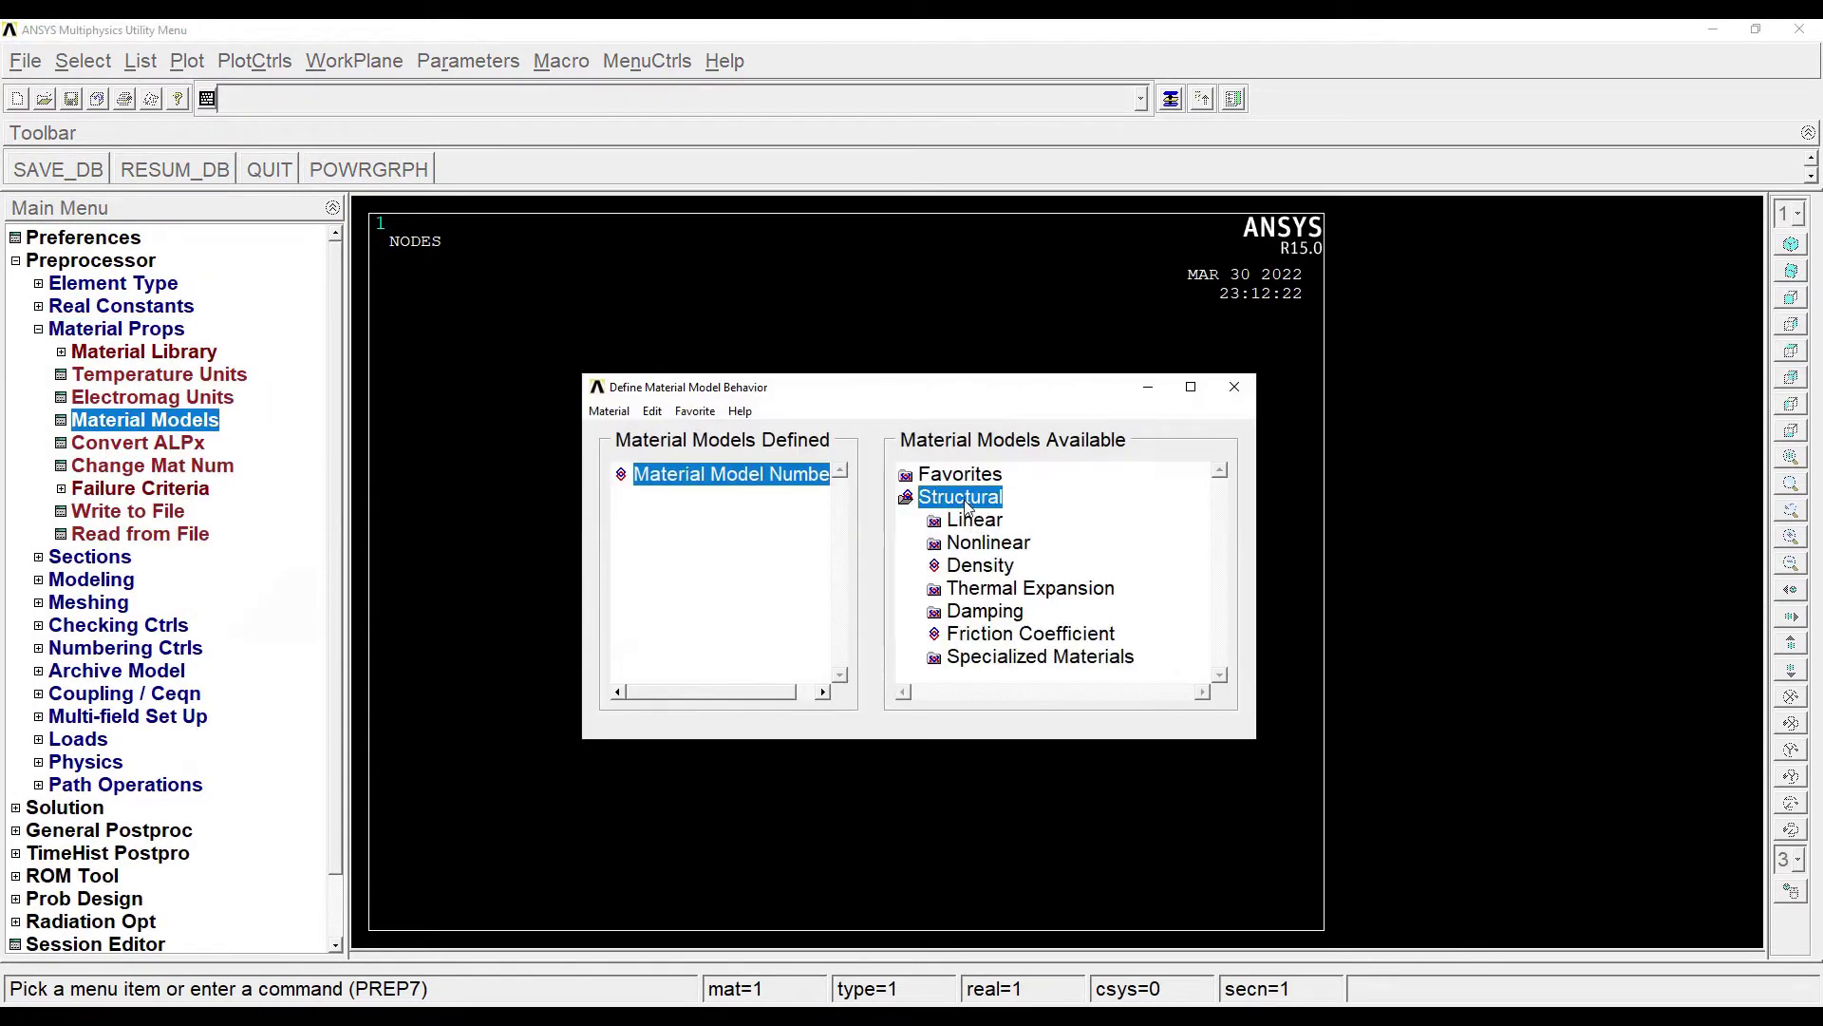
{"action": "double_click", "coordinate": [975, 521]}
{"action": "double_click", "coordinate": [1005, 542]}
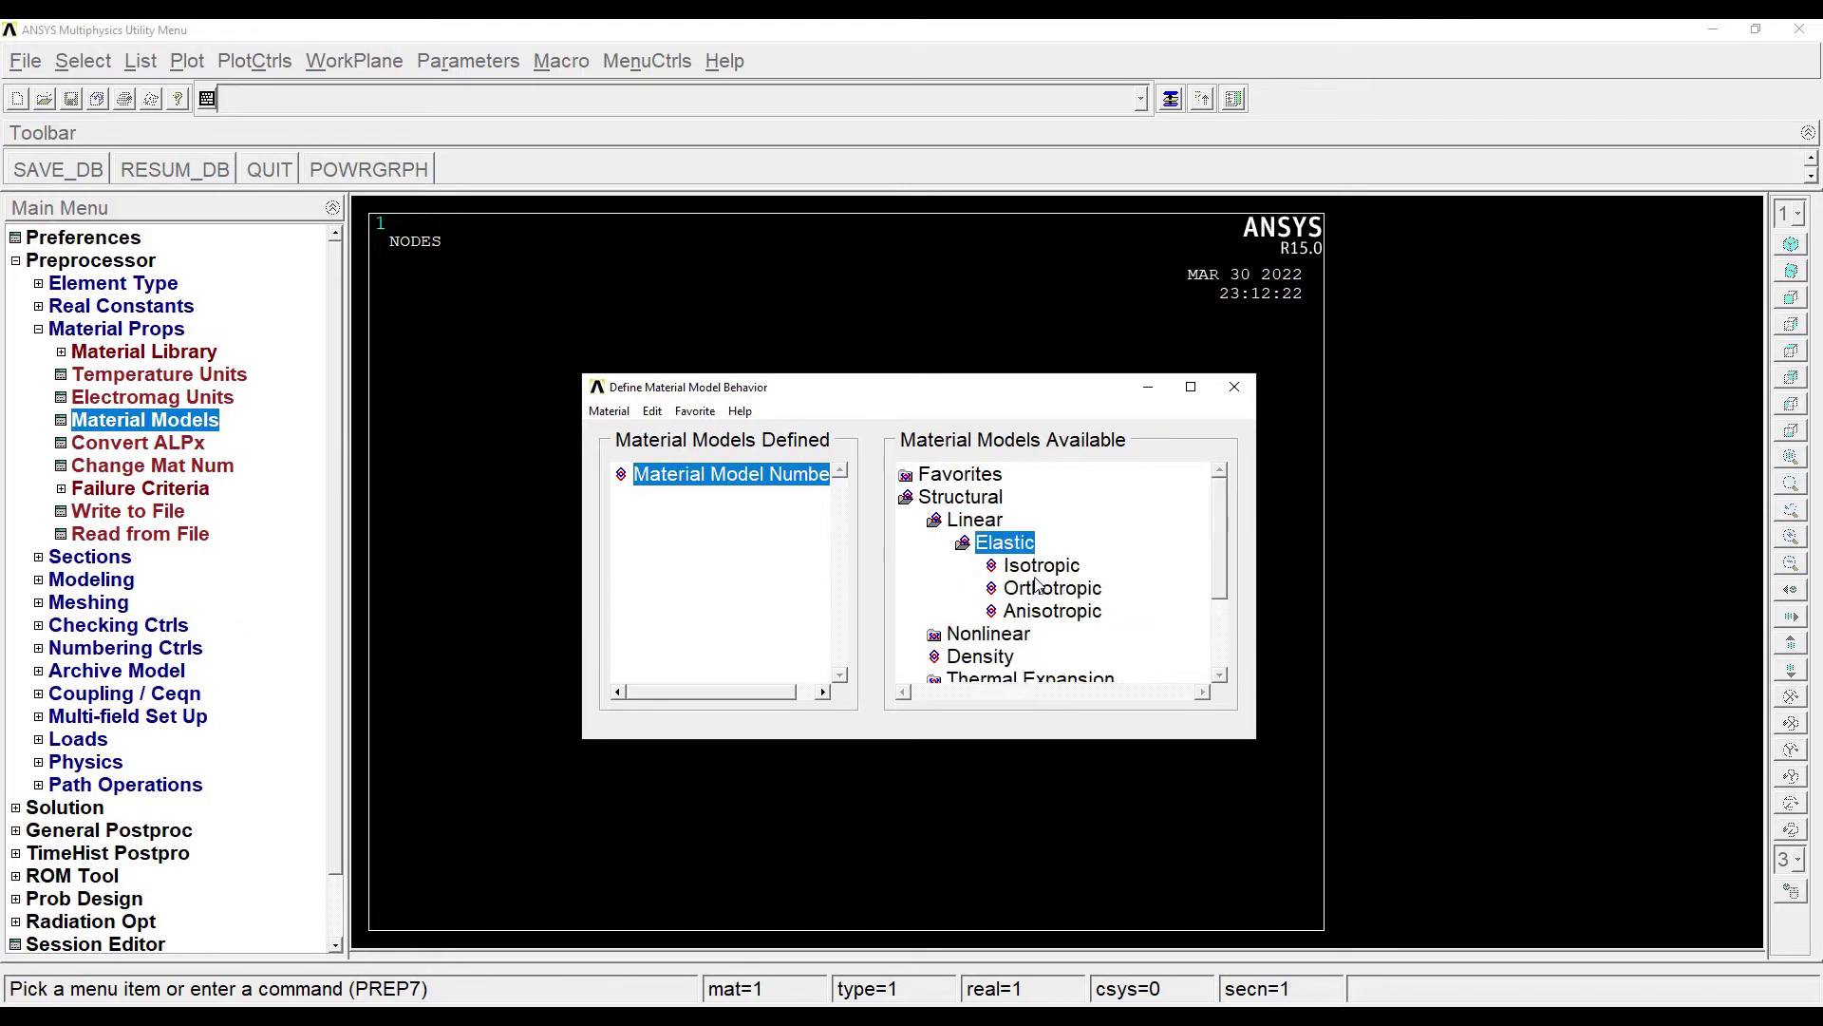
{"action": "left_click", "coordinate": [1037, 567]}
{"action": "double_click", "coordinate": [1039, 567]}
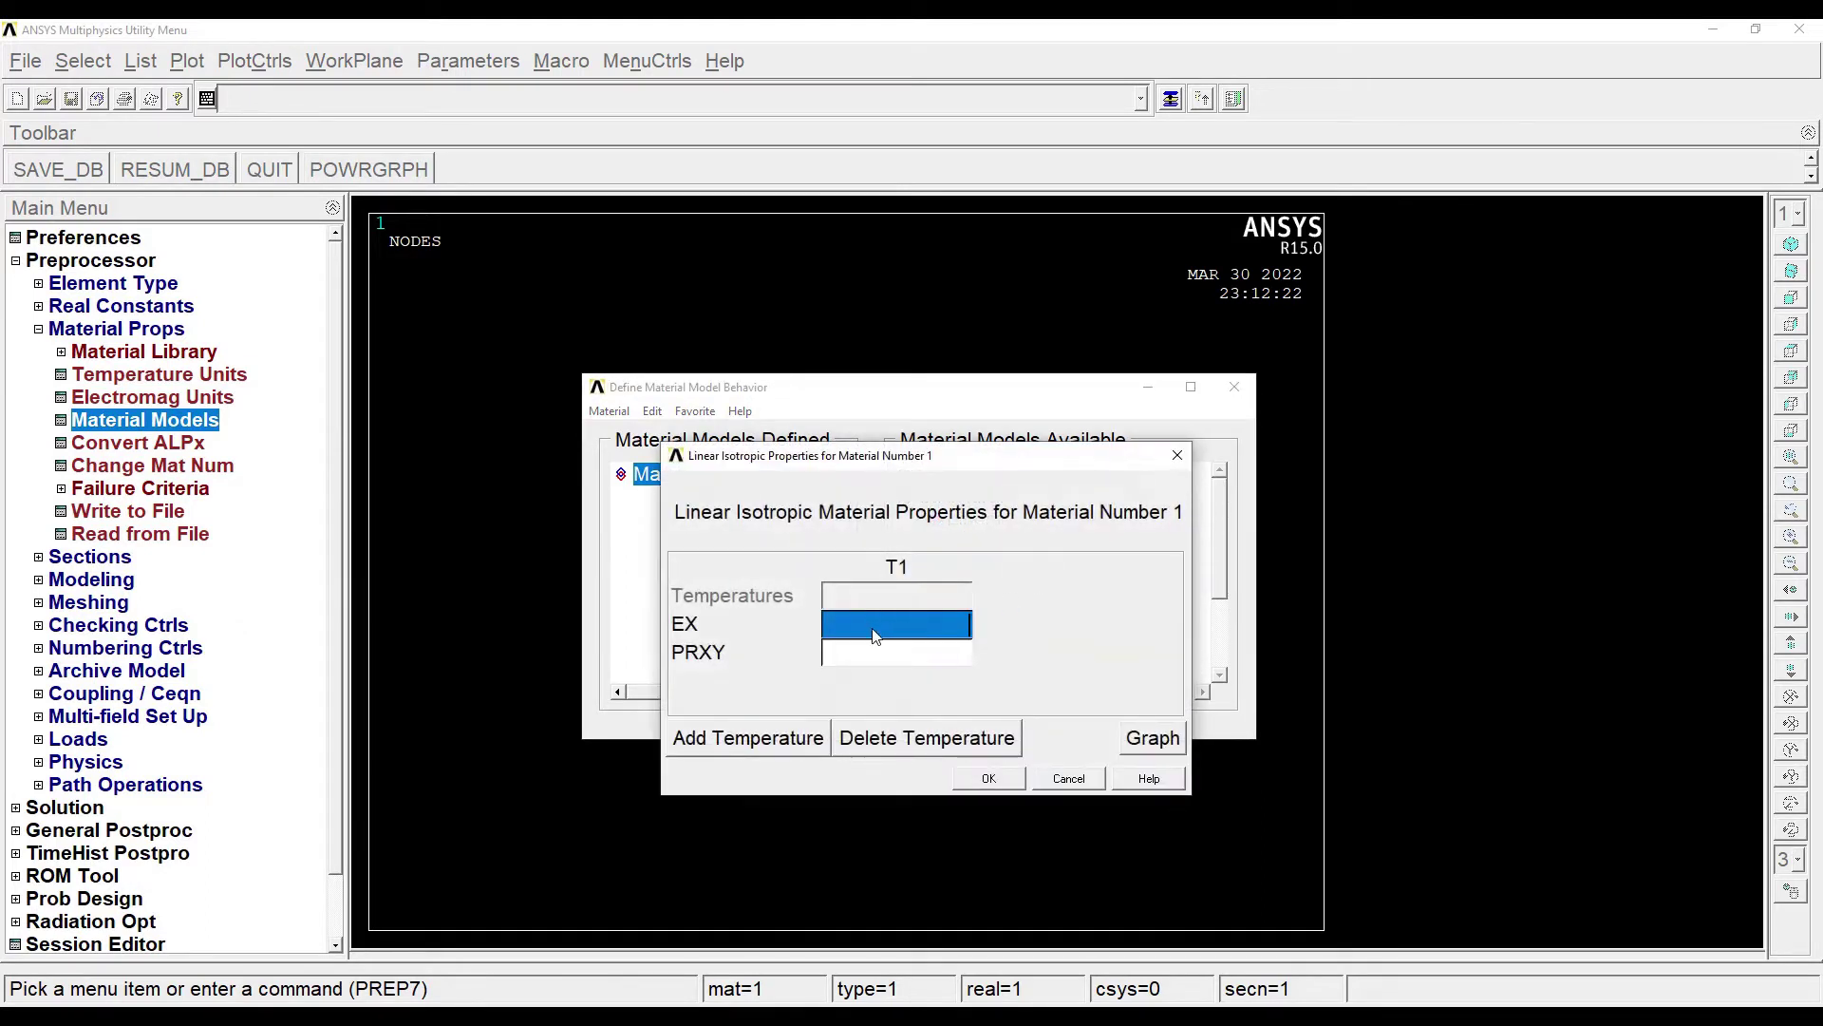
{"action": "type", "text": "2e5"}
{"action": "key", "text": "Tab"}
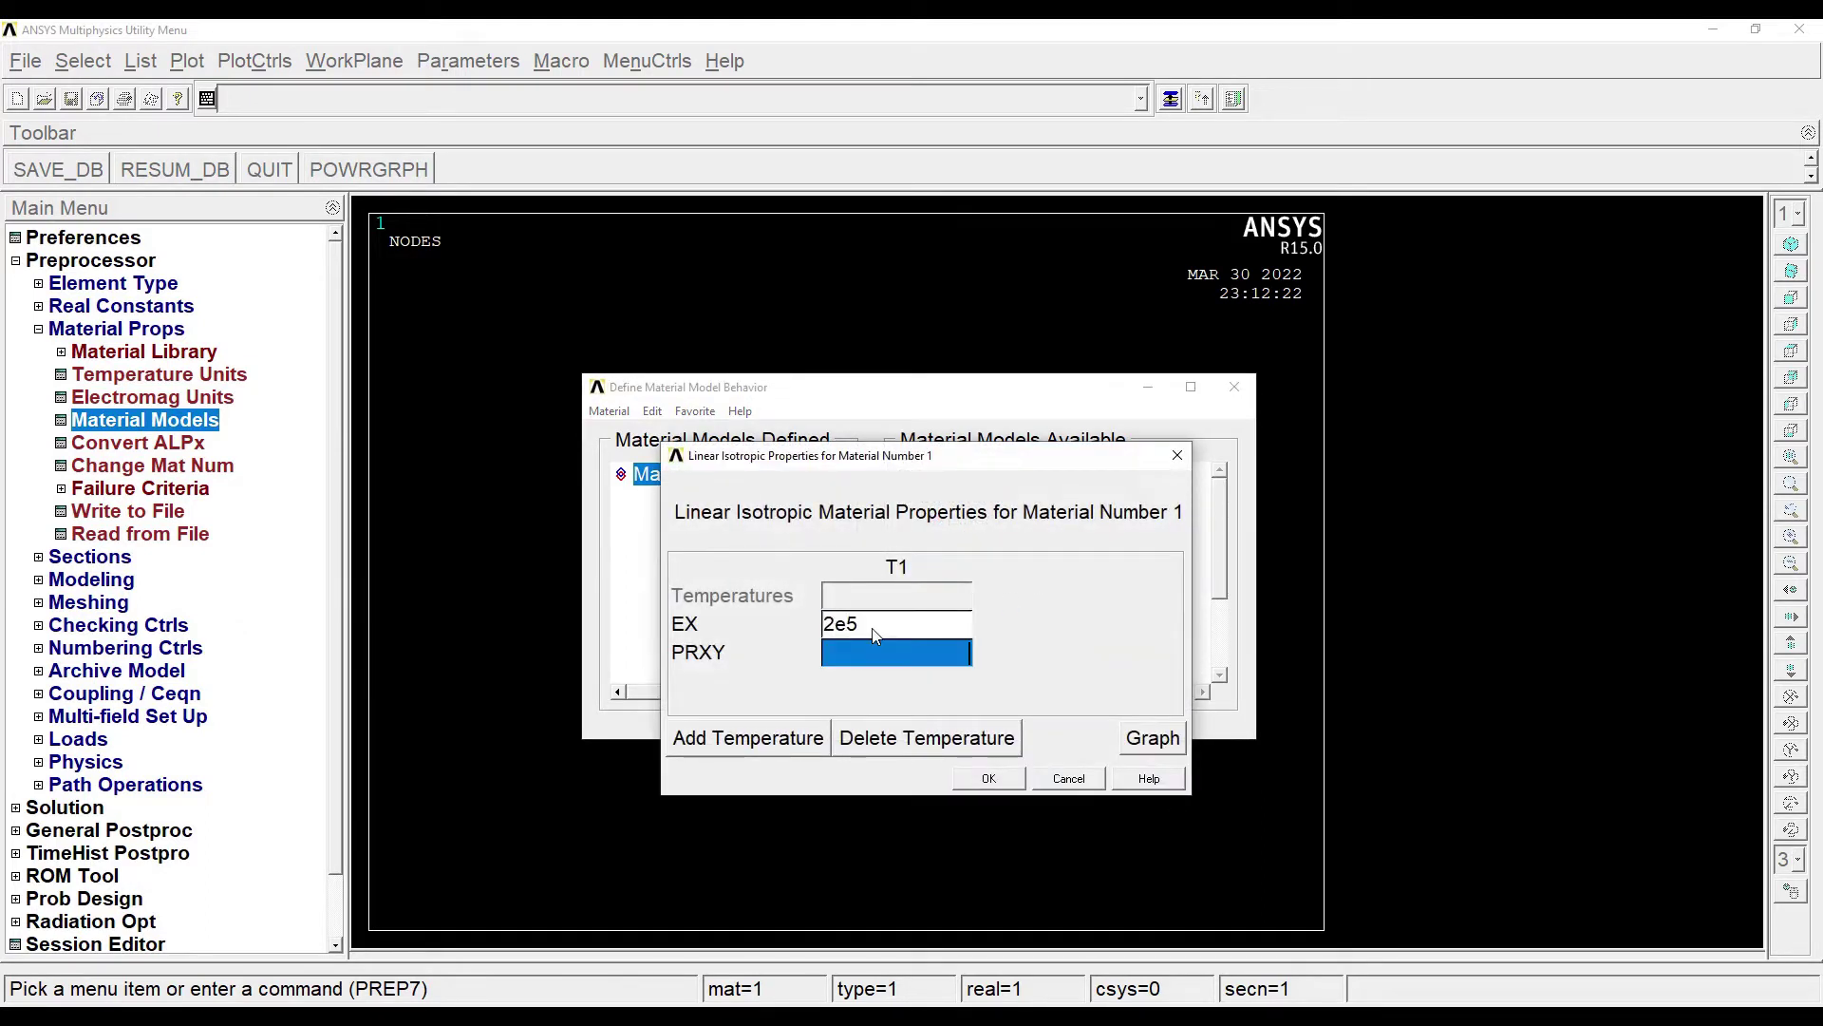
{"action": "type", "text": "0.3"}
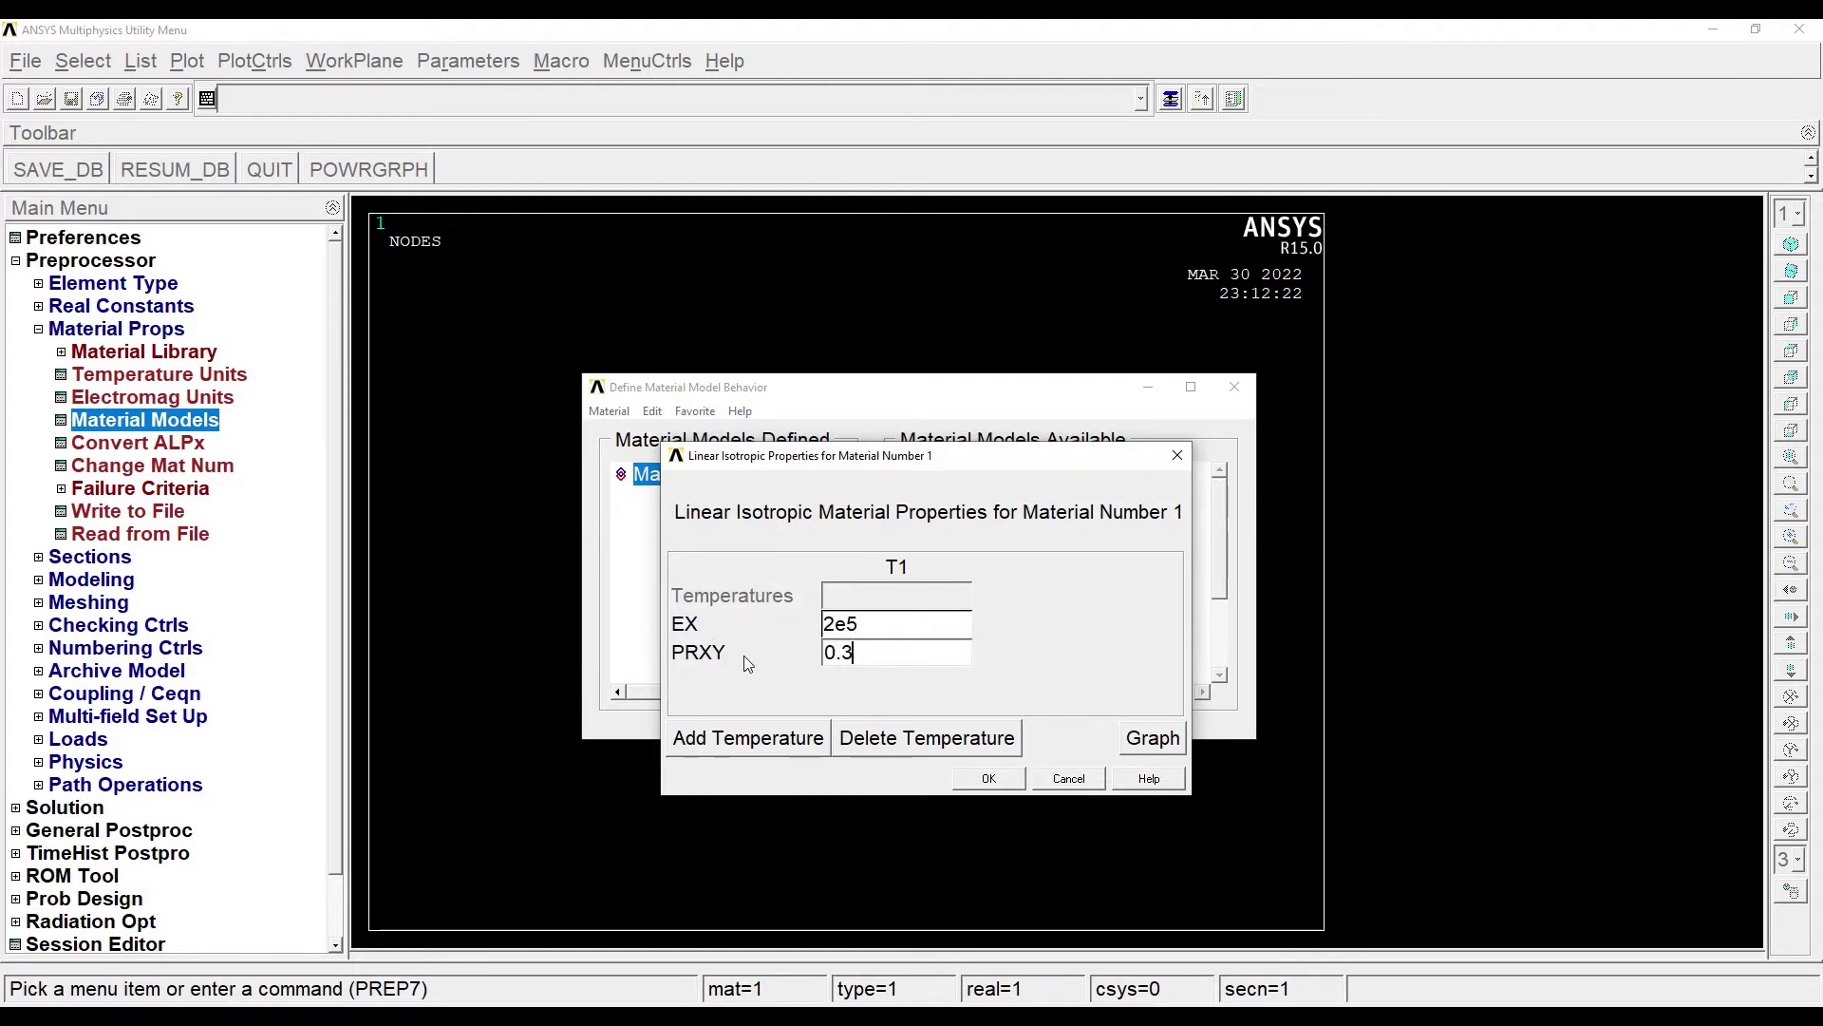
{"action": "left_click", "coordinate": [988, 778]}
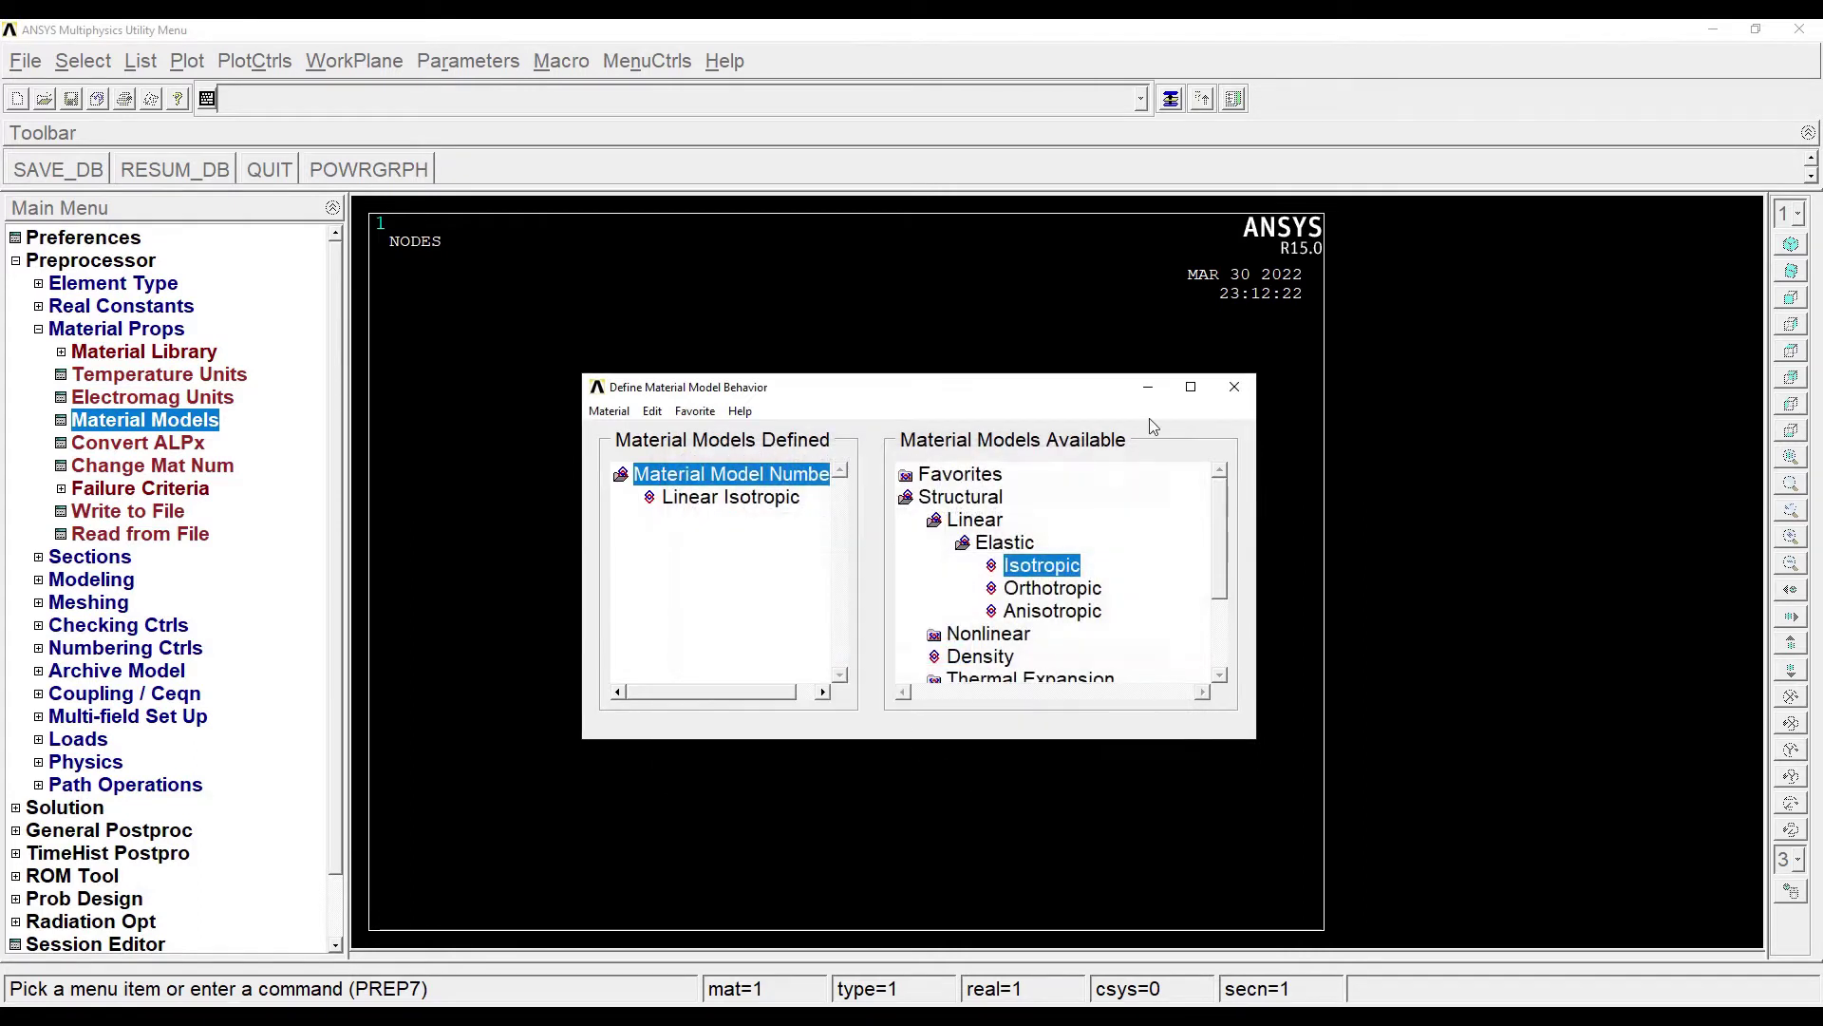
{"action": "left_click", "coordinate": [1234, 387]}
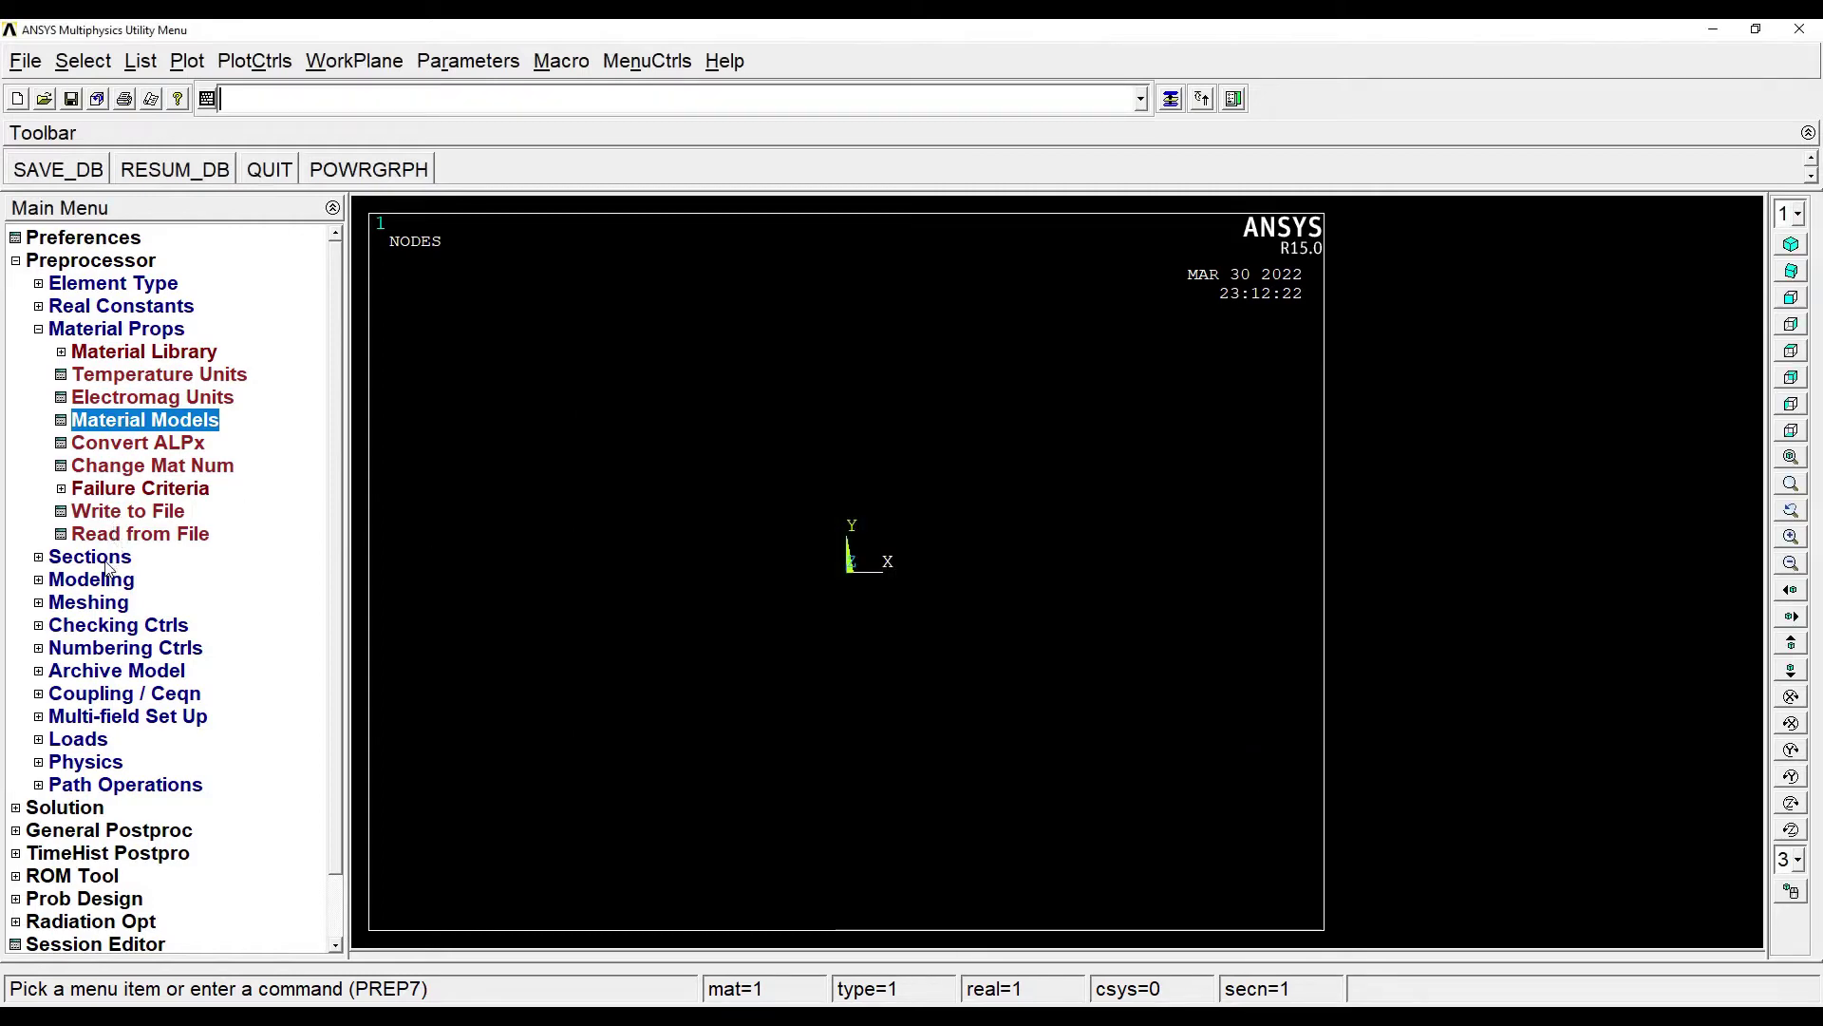
Step: Create beam section 1 as a rectangle with B = 10 and H = 10 in the Beam Tool
{"action": "left_click", "coordinate": [95, 557]}
{"action": "left_click", "coordinate": [98, 398]}
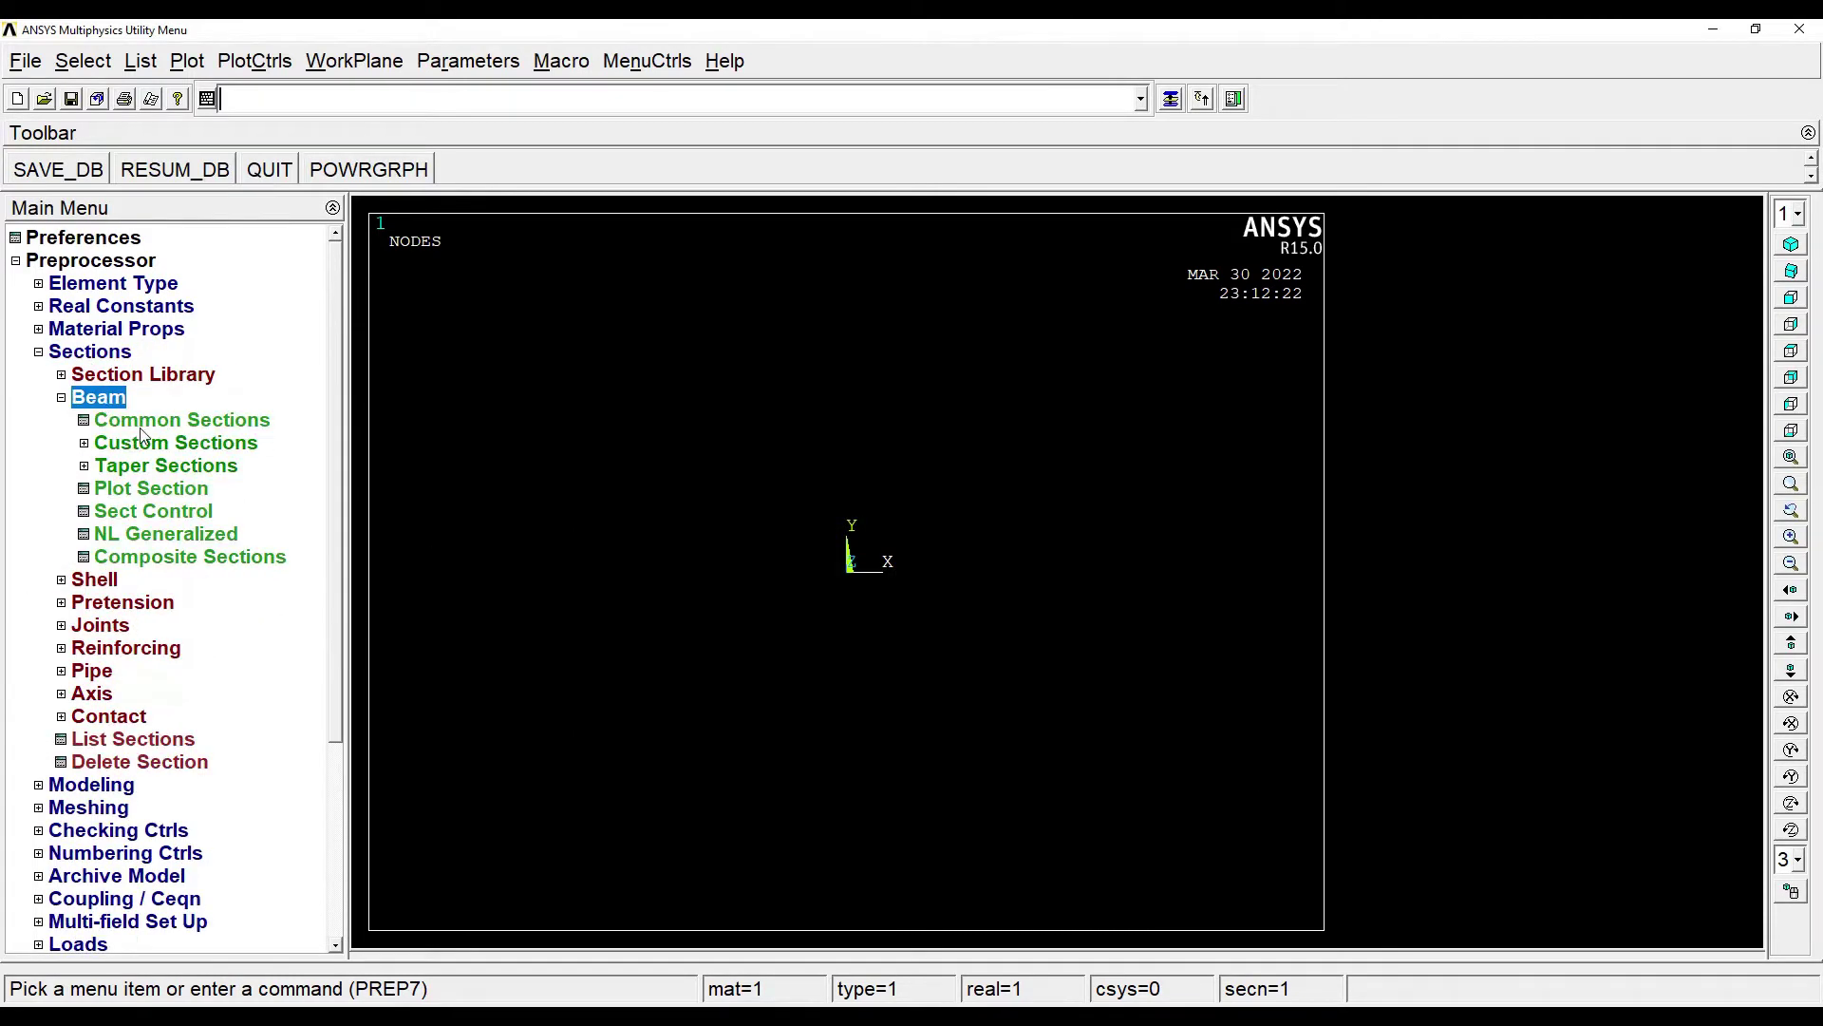
{"action": "left_click", "coordinate": [143, 420]}
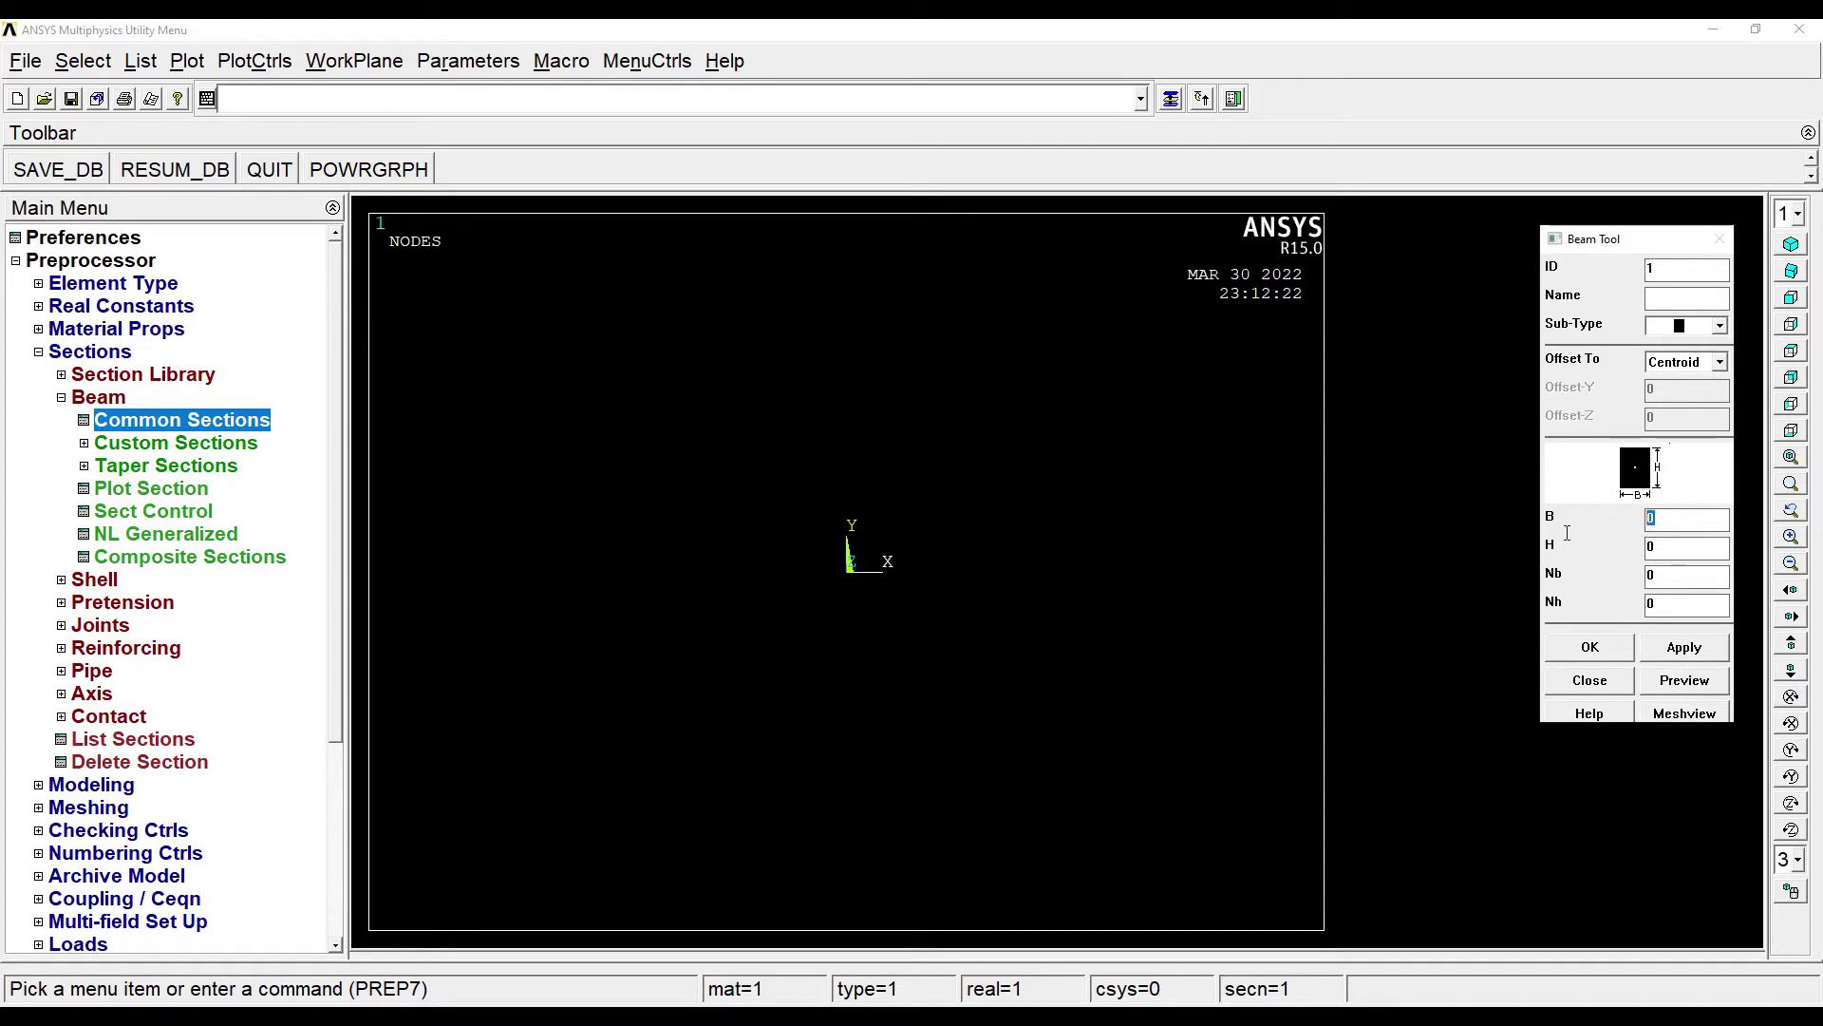
{"action": "type", "text": "10"}
{"action": "double_click", "coordinate": [1655, 547]}
{"action": "type", "text": "10"}
{"action": "left_click", "coordinate": [1601, 662]}
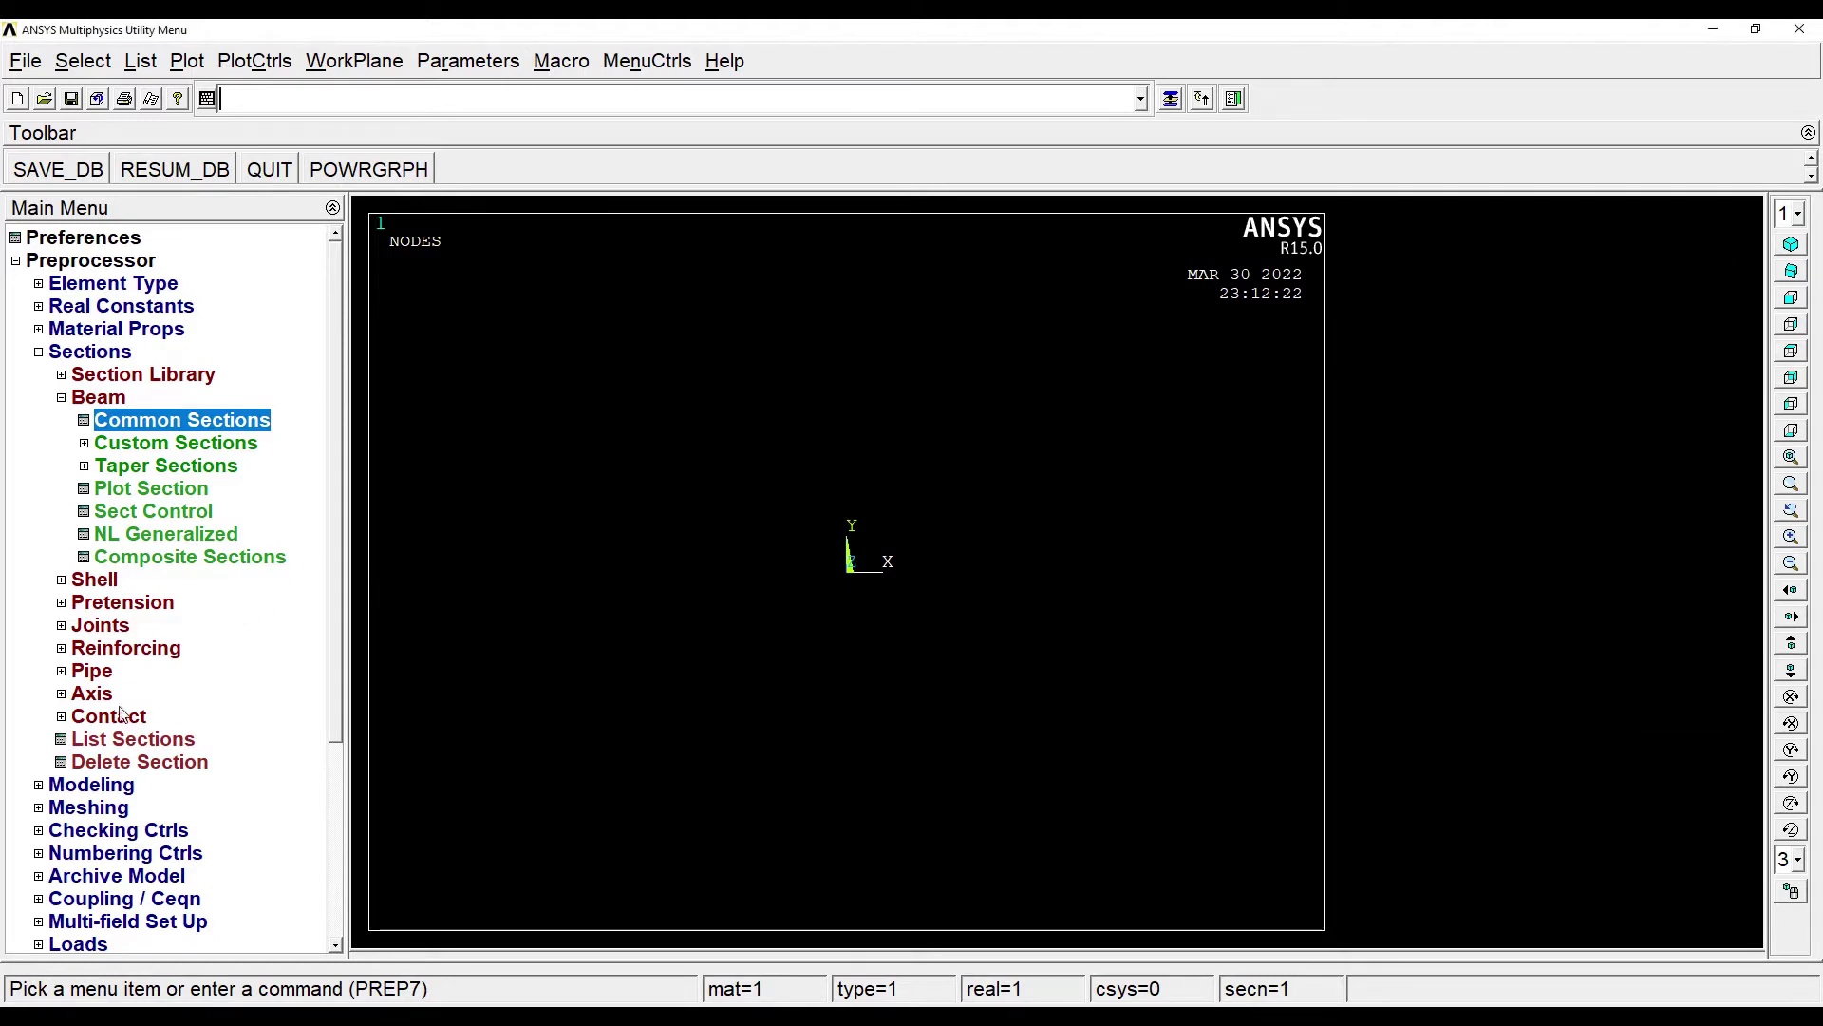
Step: Create keypoints 1 and 2 in the active CS, with keypoint 2 at X = 500
{"action": "left_click", "coordinate": [95, 785]}
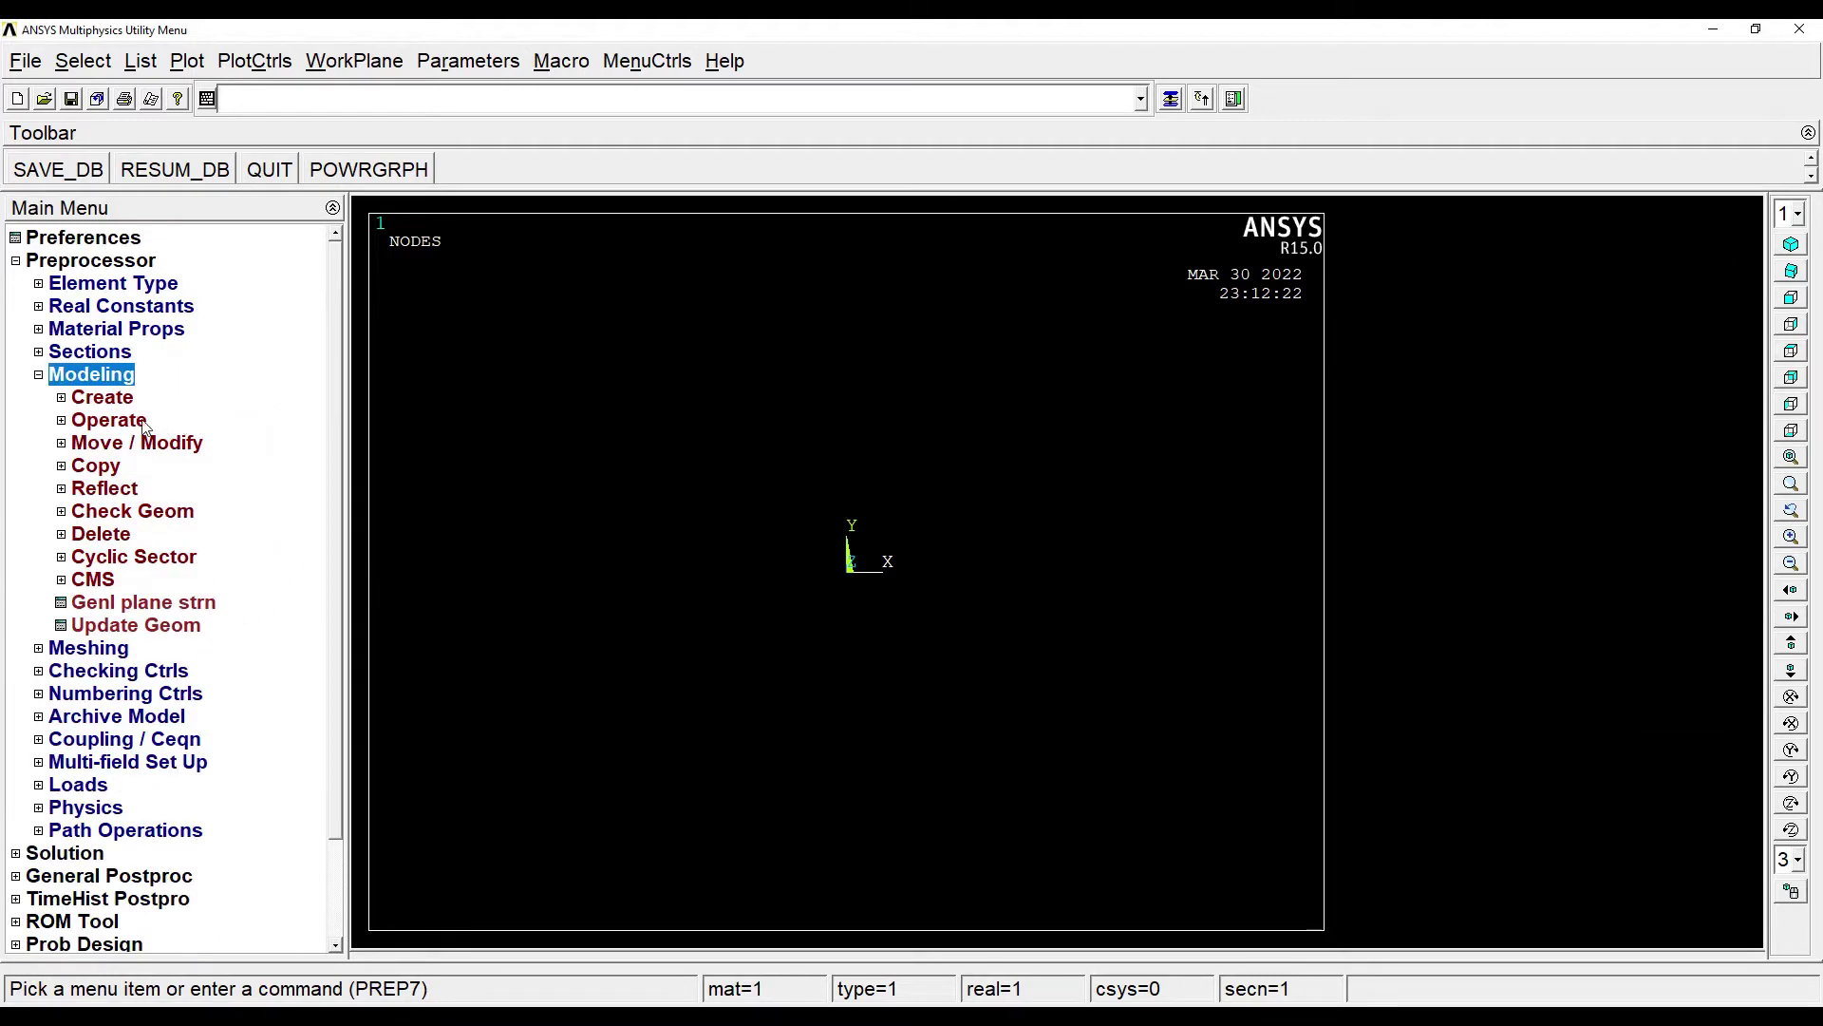
{"action": "left_click", "coordinate": [99, 399]}
{"action": "left_click", "coordinate": [140, 423]}
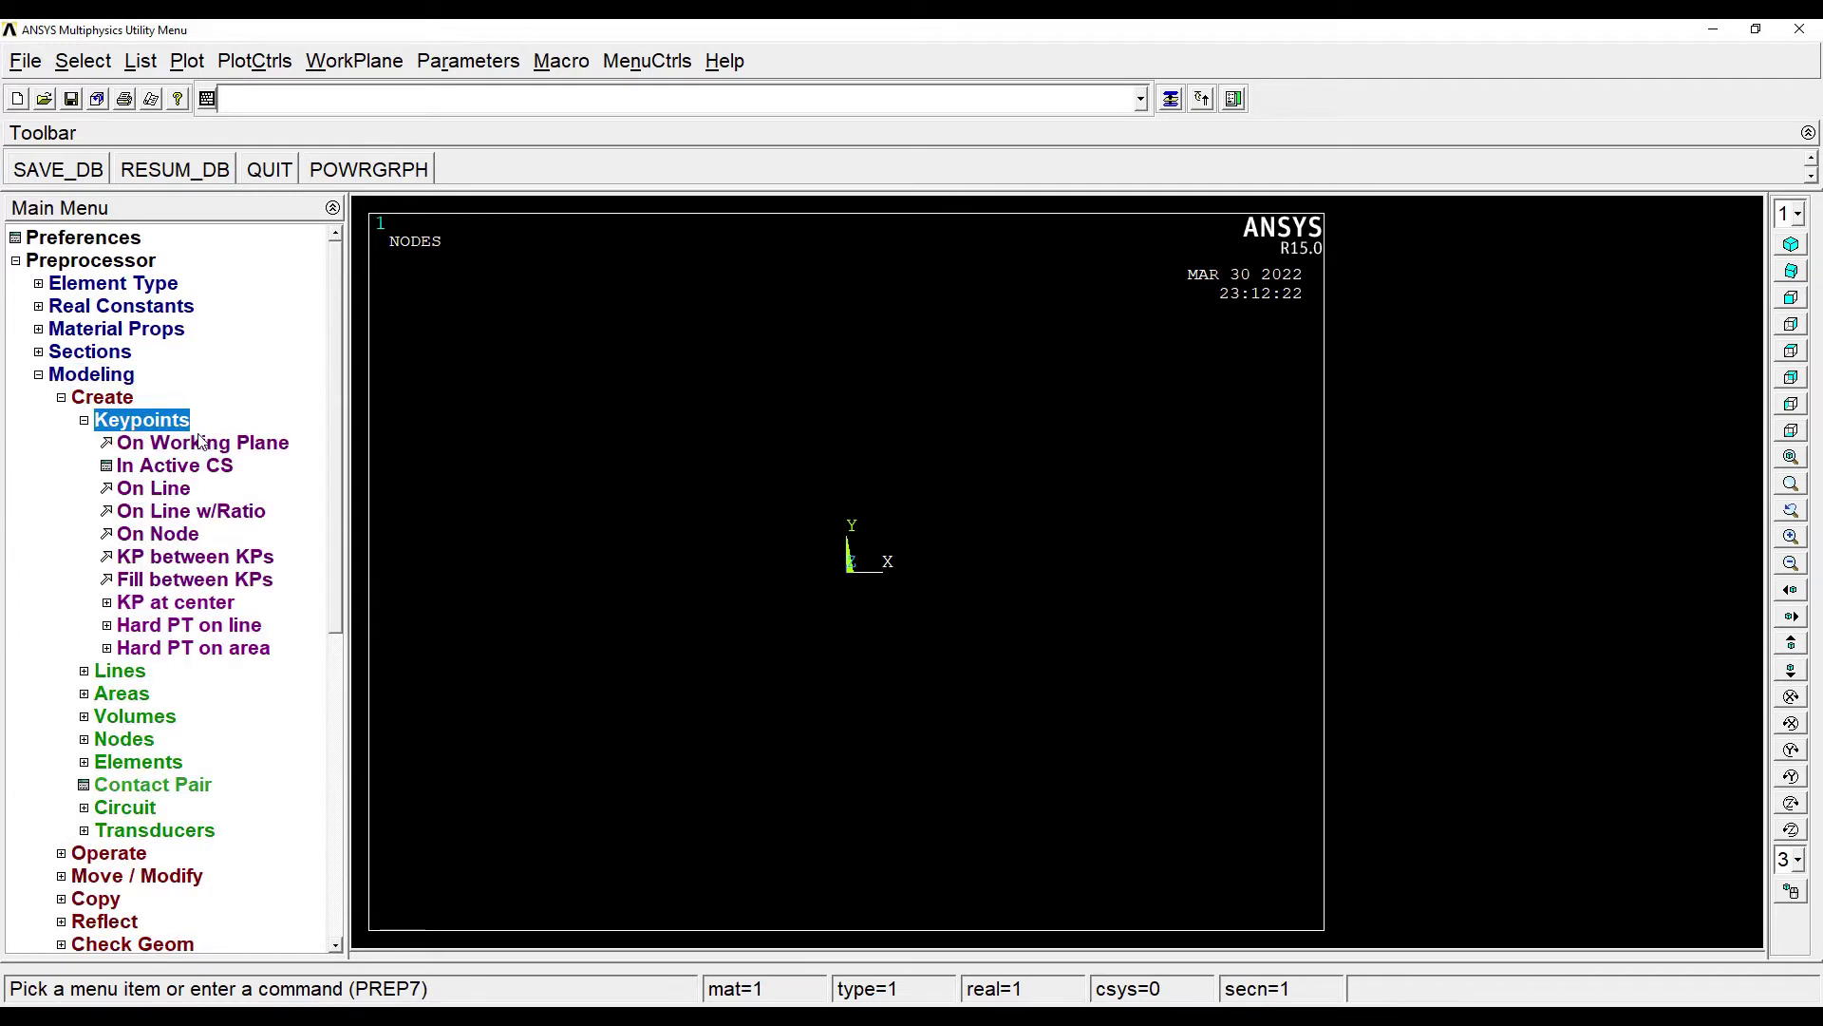
{"action": "left_click", "coordinate": [175, 465]}
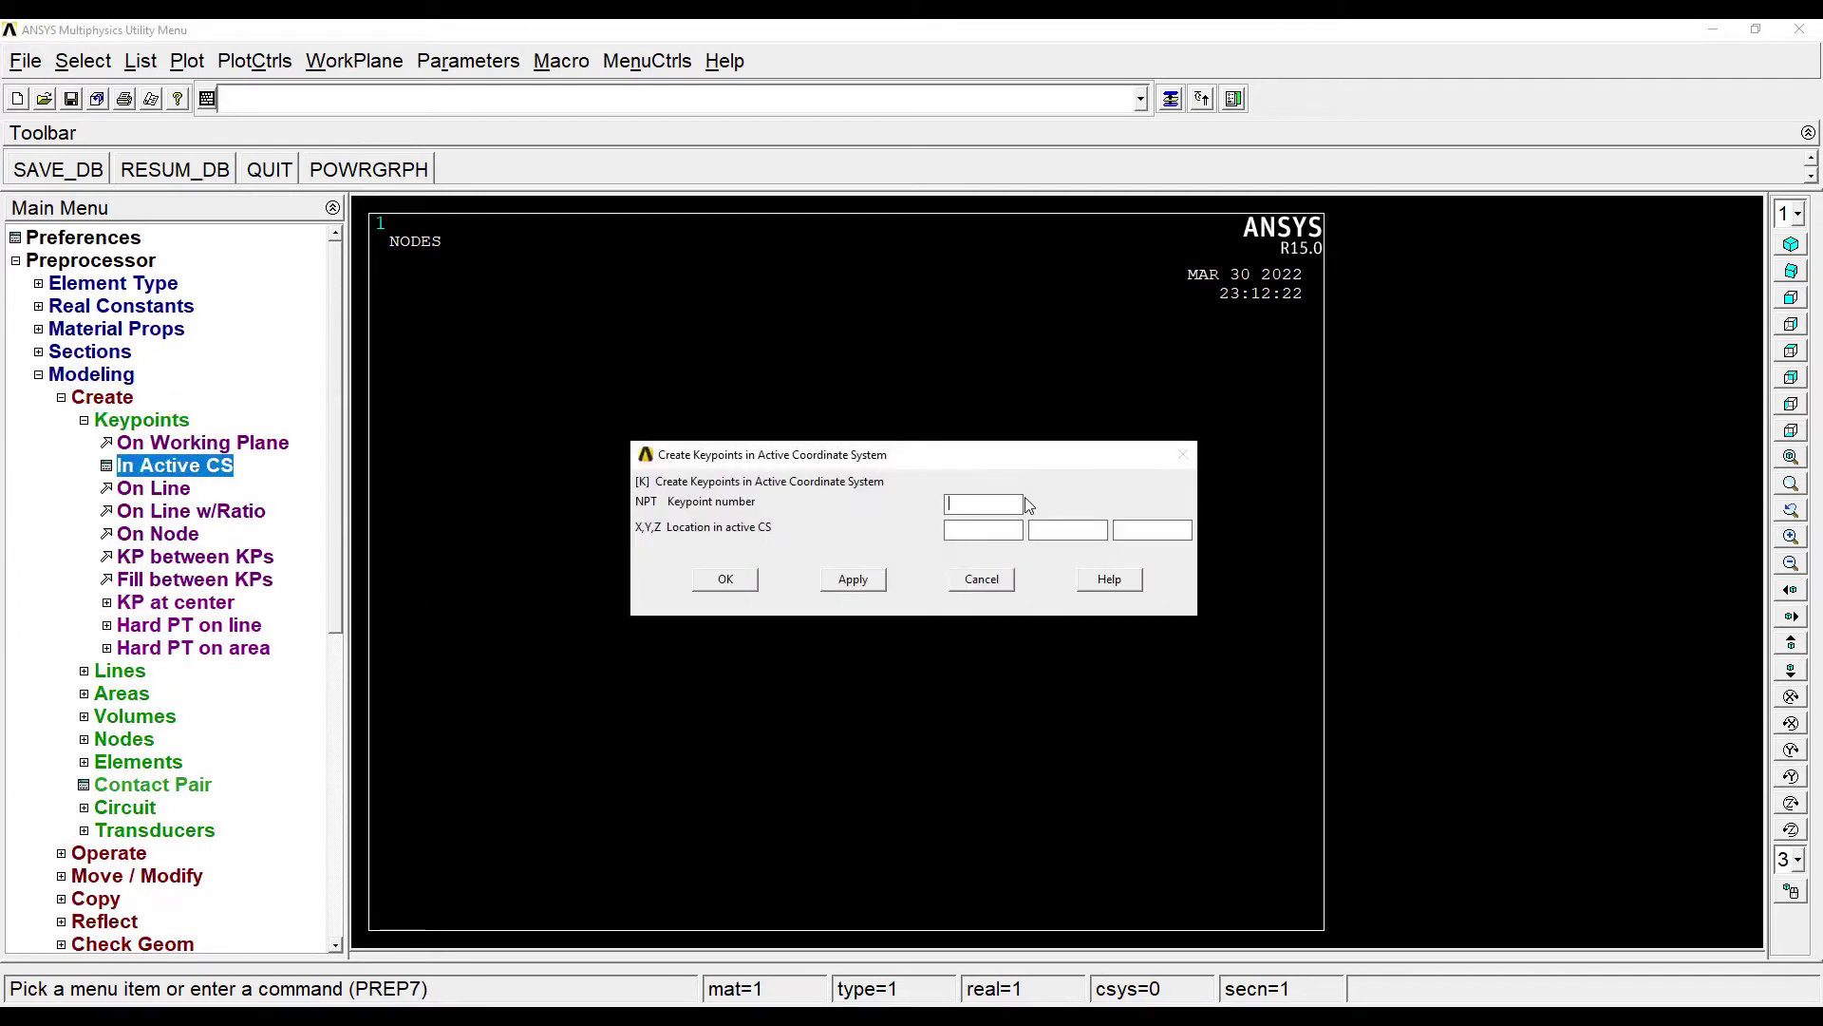
{"action": "type", "text": "1"}
{"action": "left_click", "coordinate": [853, 579]}
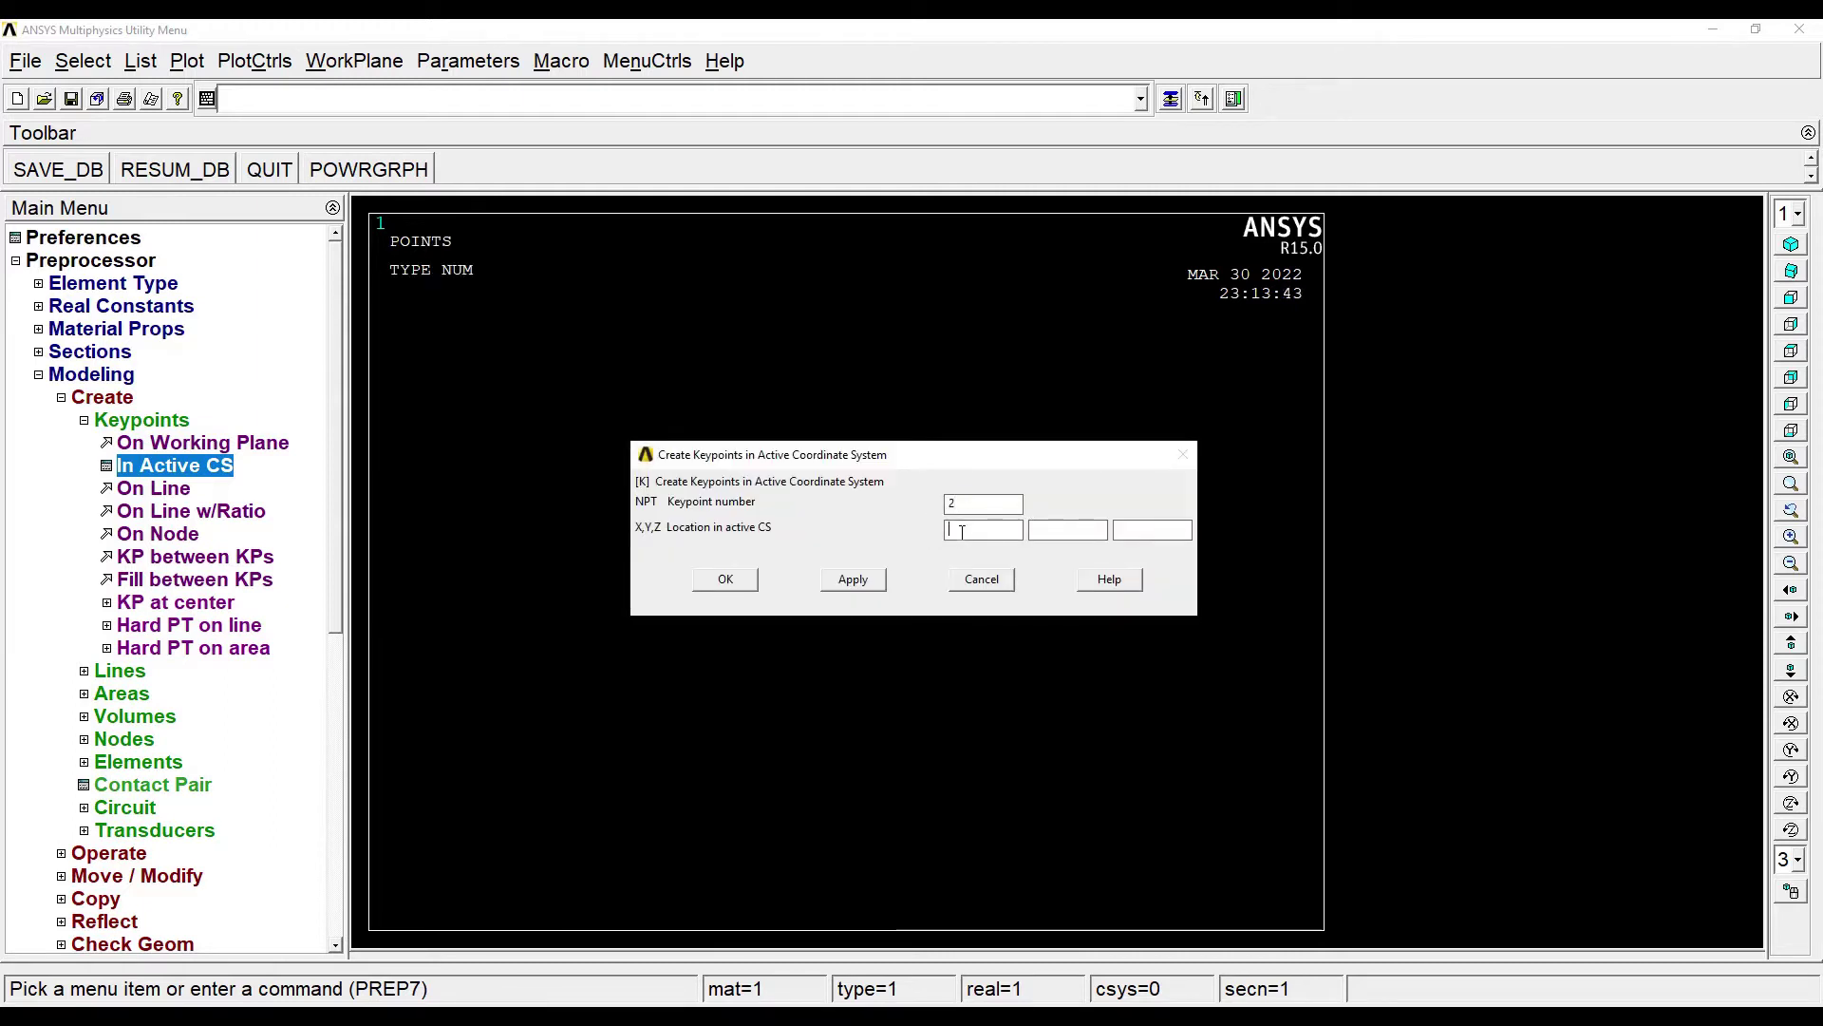
{"action": "left_click", "coordinate": [962, 532]}
{"action": "type", "text": "500"}
{"action": "left_click", "coordinate": [725, 585]}
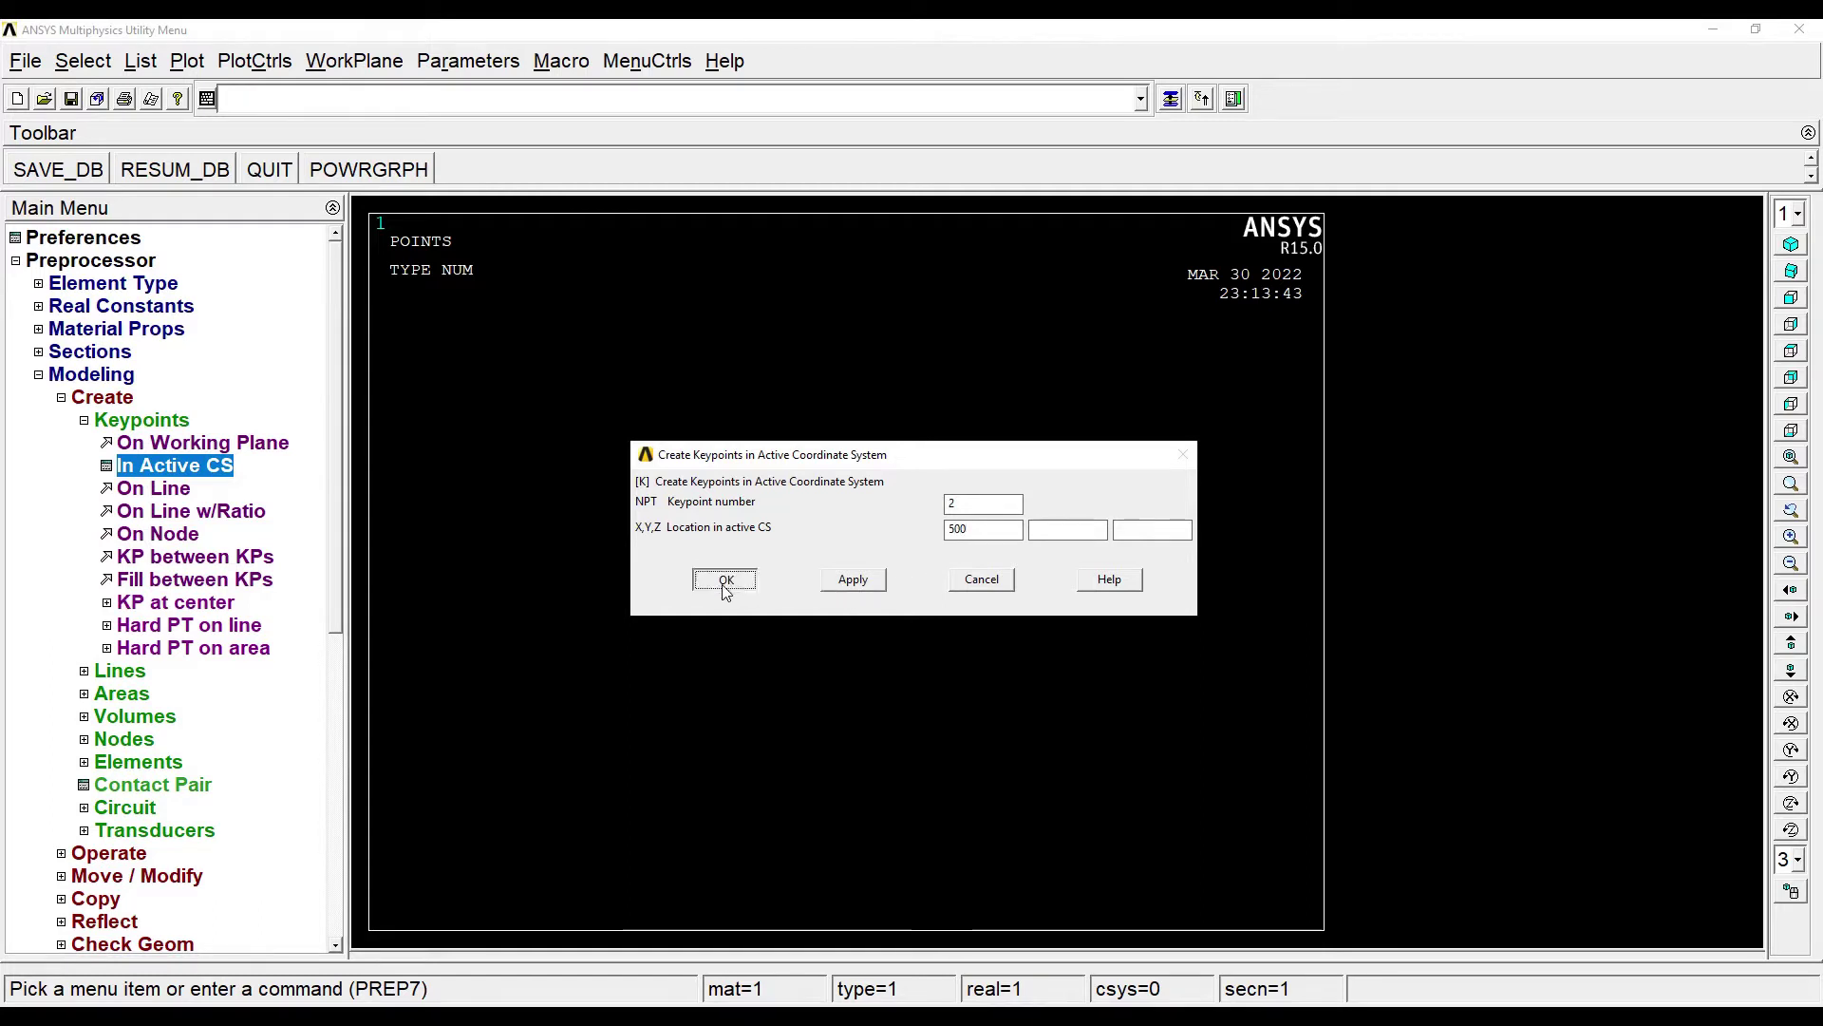
{"action": "left_click", "coordinate": [114, 671]}
Step: Draw a straight line connecting keypoint 1 to keypoint 2
{"action": "left_click", "coordinate": [152, 469]}
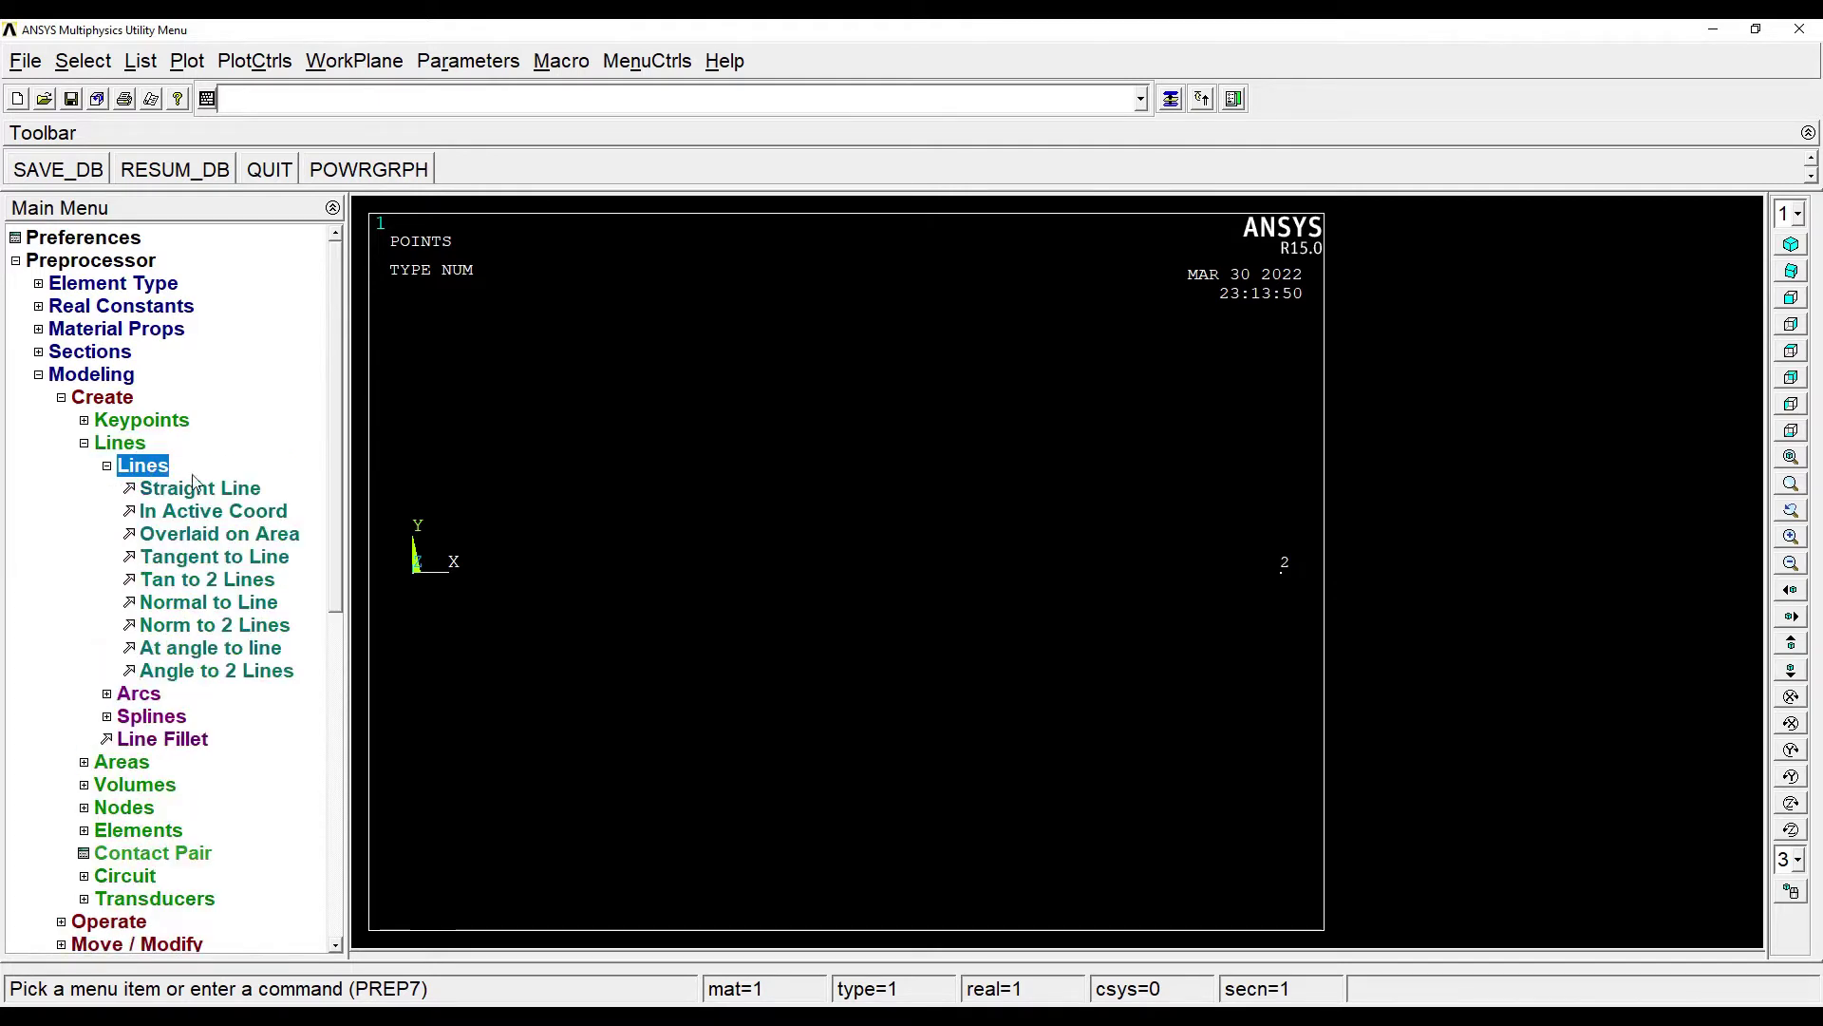
{"action": "left_click", "coordinate": [203, 489]}
{"action": "left_click", "coordinate": [414, 570]}
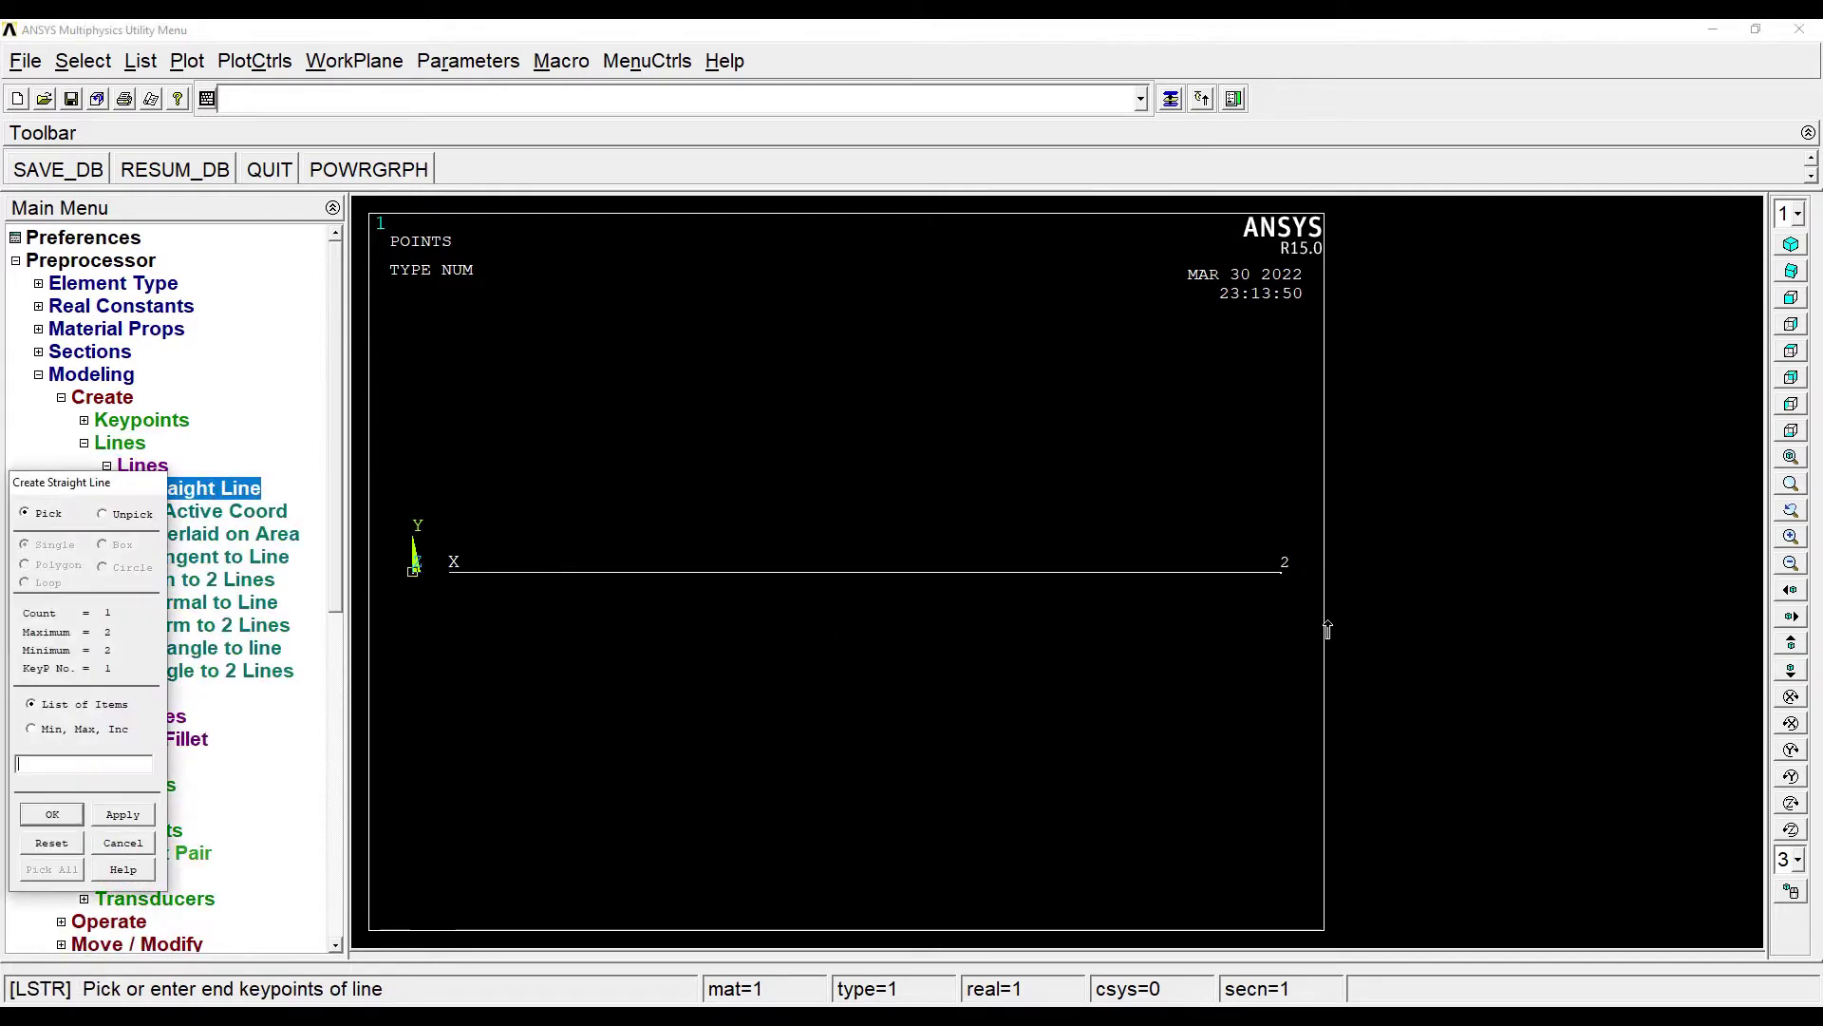
{"action": "left_click", "coordinate": [1283, 571]}
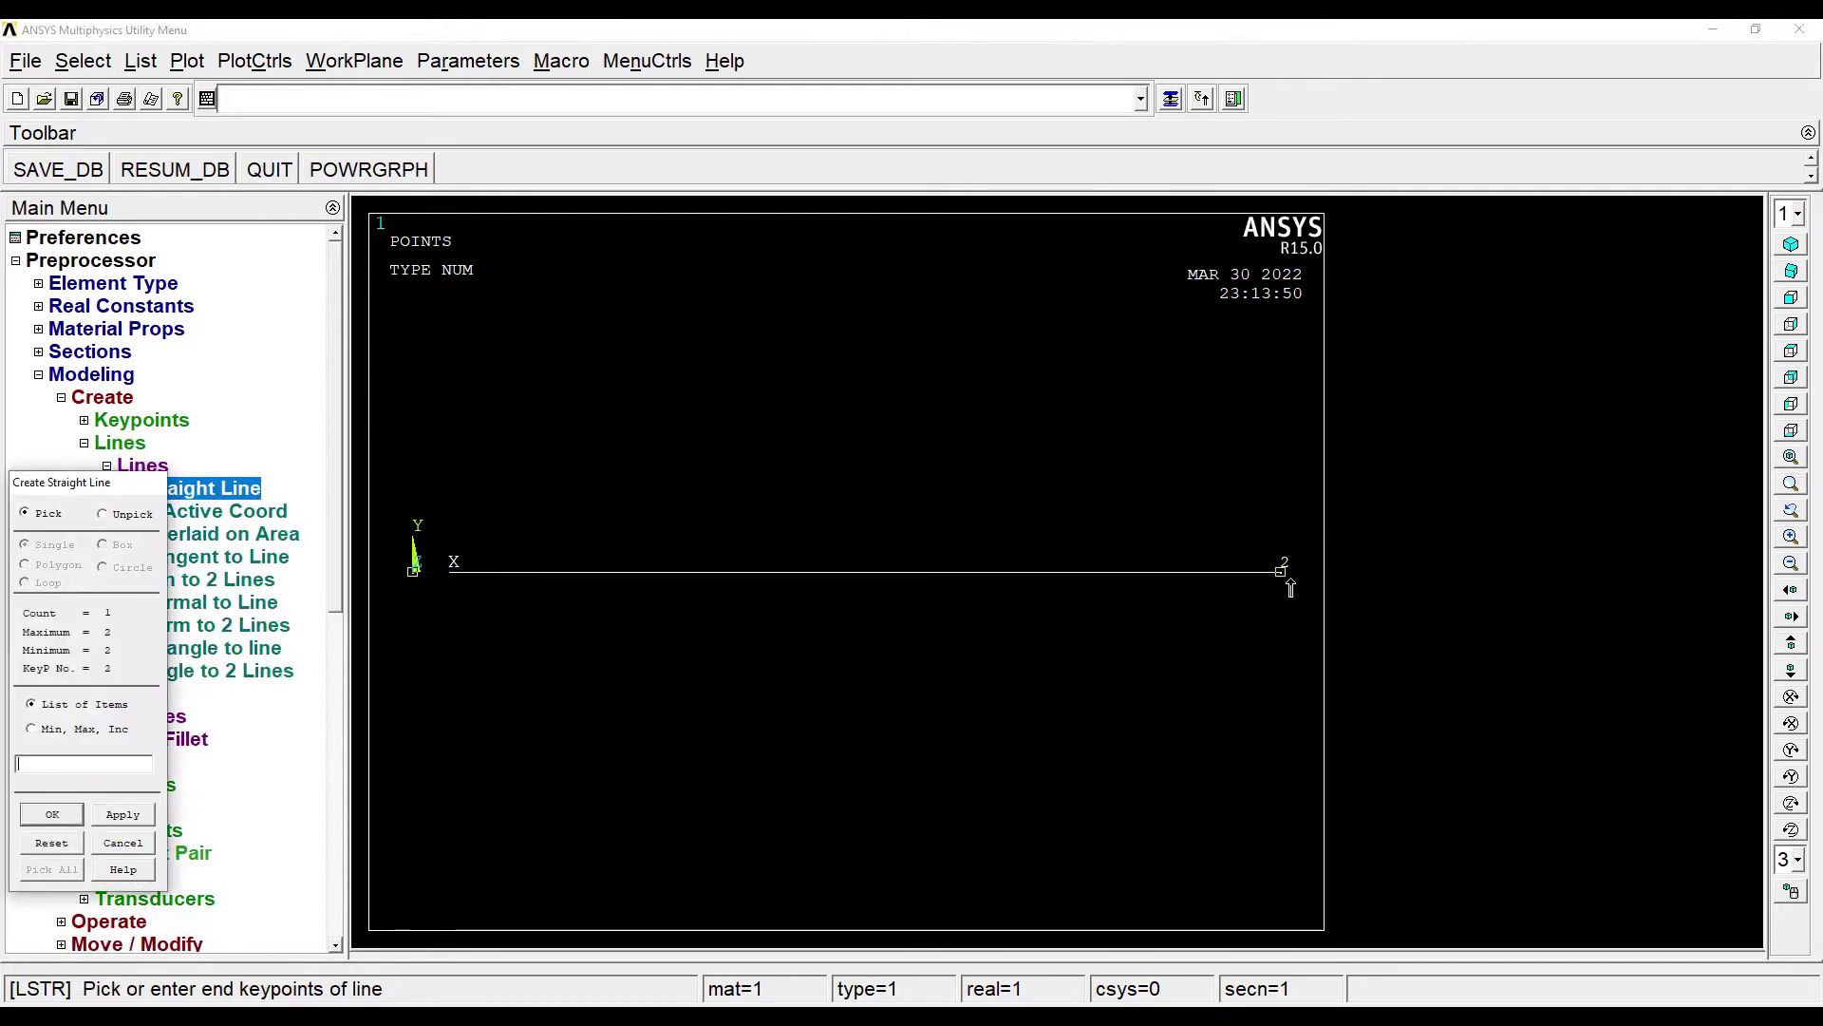
{"action": "left_click", "coordinate": [79, 813]}
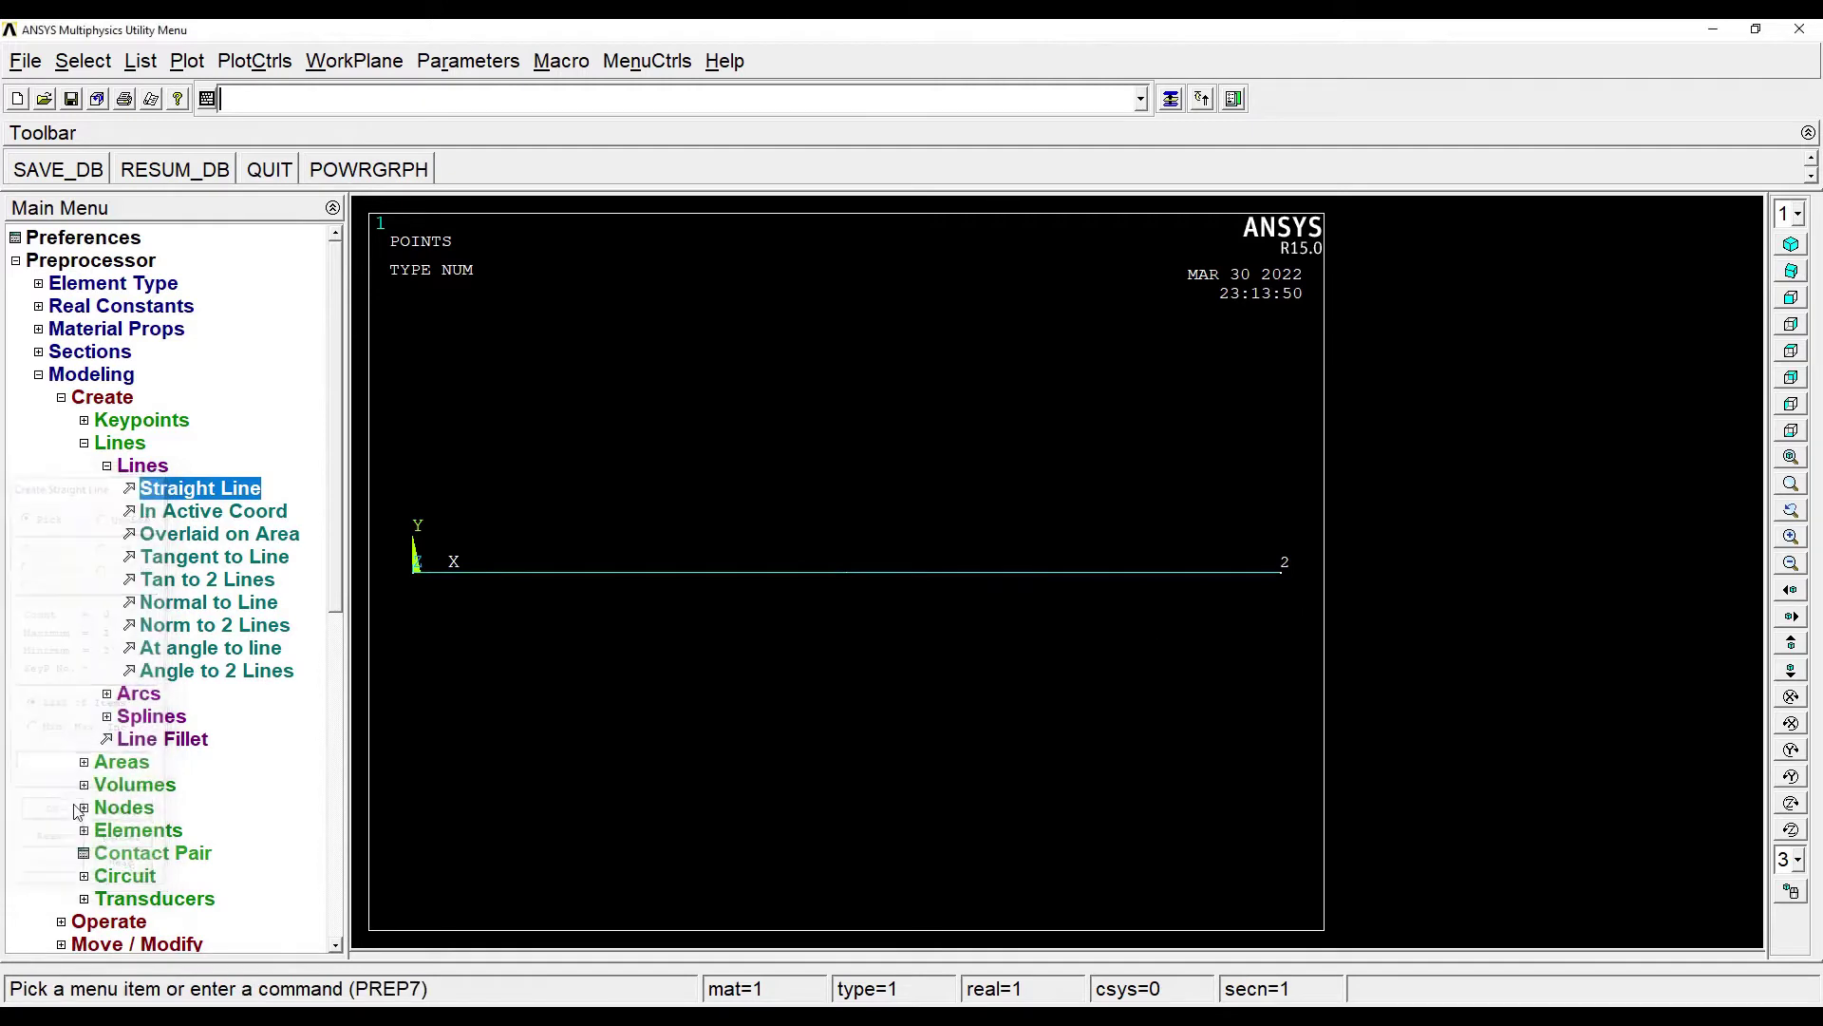
{"action": "left_click", "coordinate": [94, 378]}
Step: Set the global element size control to 5 divisions (NDIV = 5)
{"action": "left_click", "coordinate": [90, 403]}
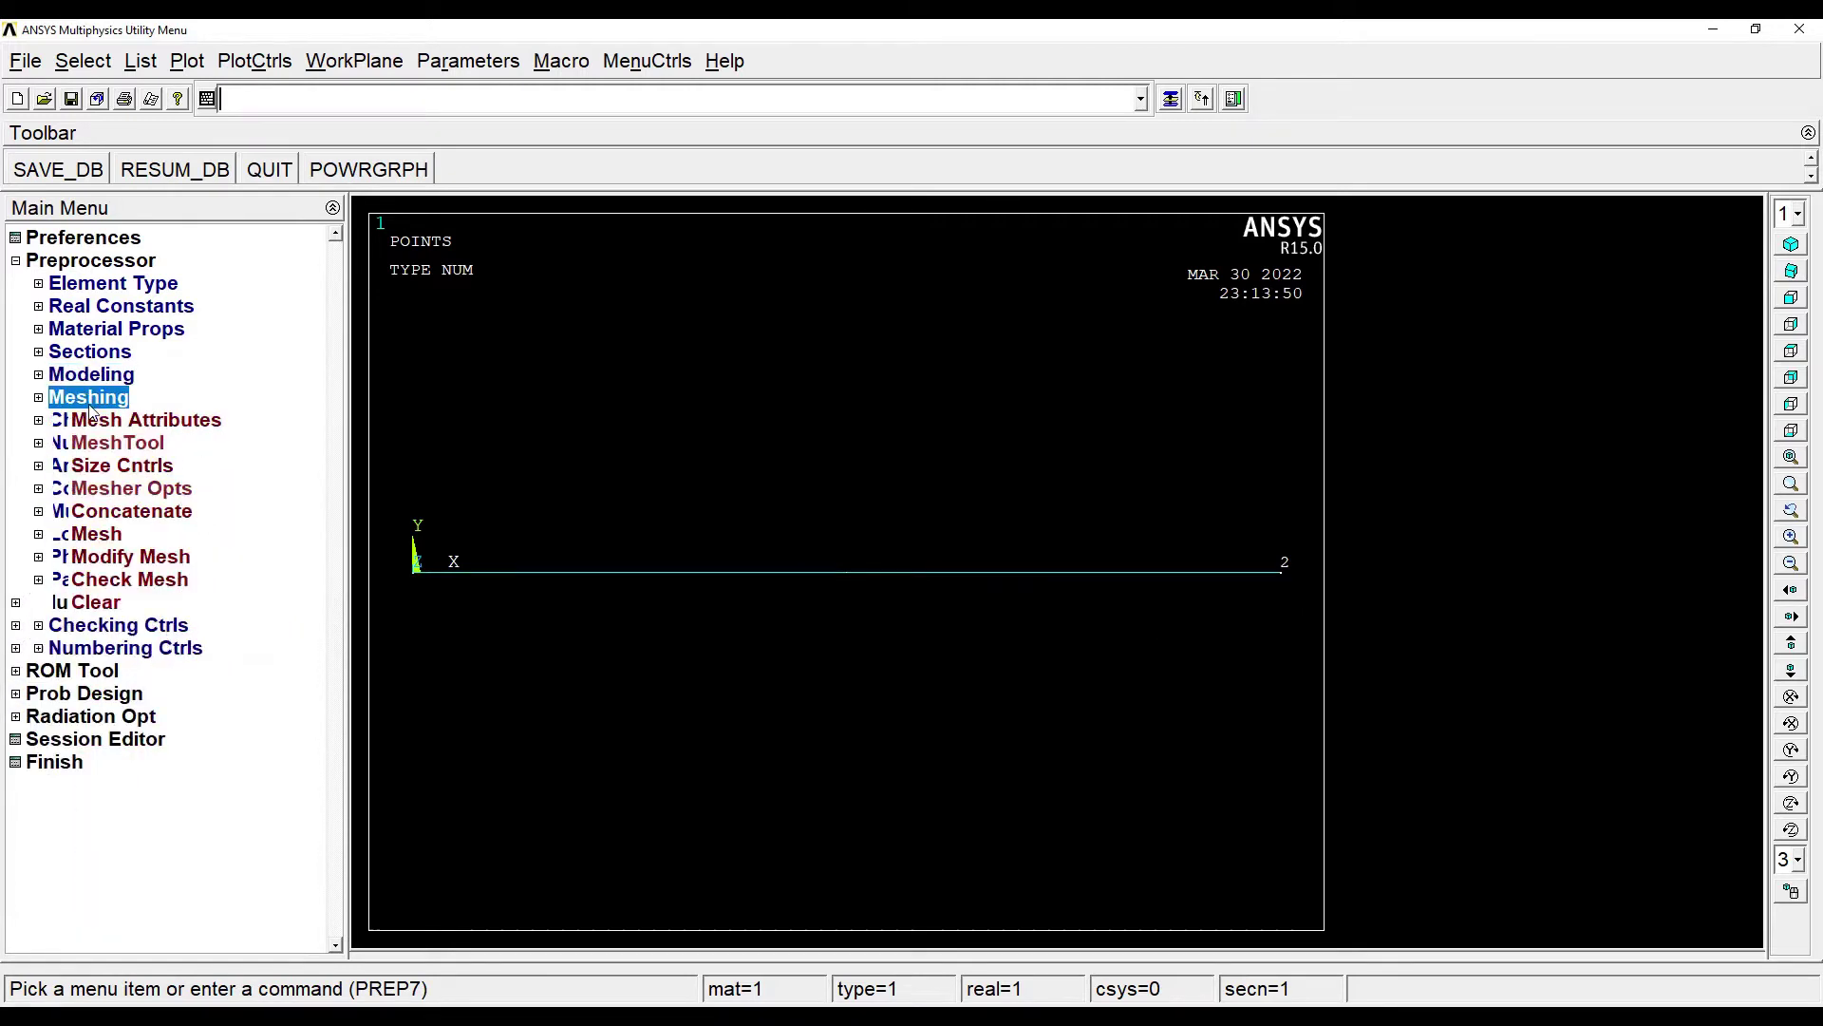
{"action": "left_click", "coordinate": [109, 469]}
{"action": "left_click", "coordinate": [136, 512]}
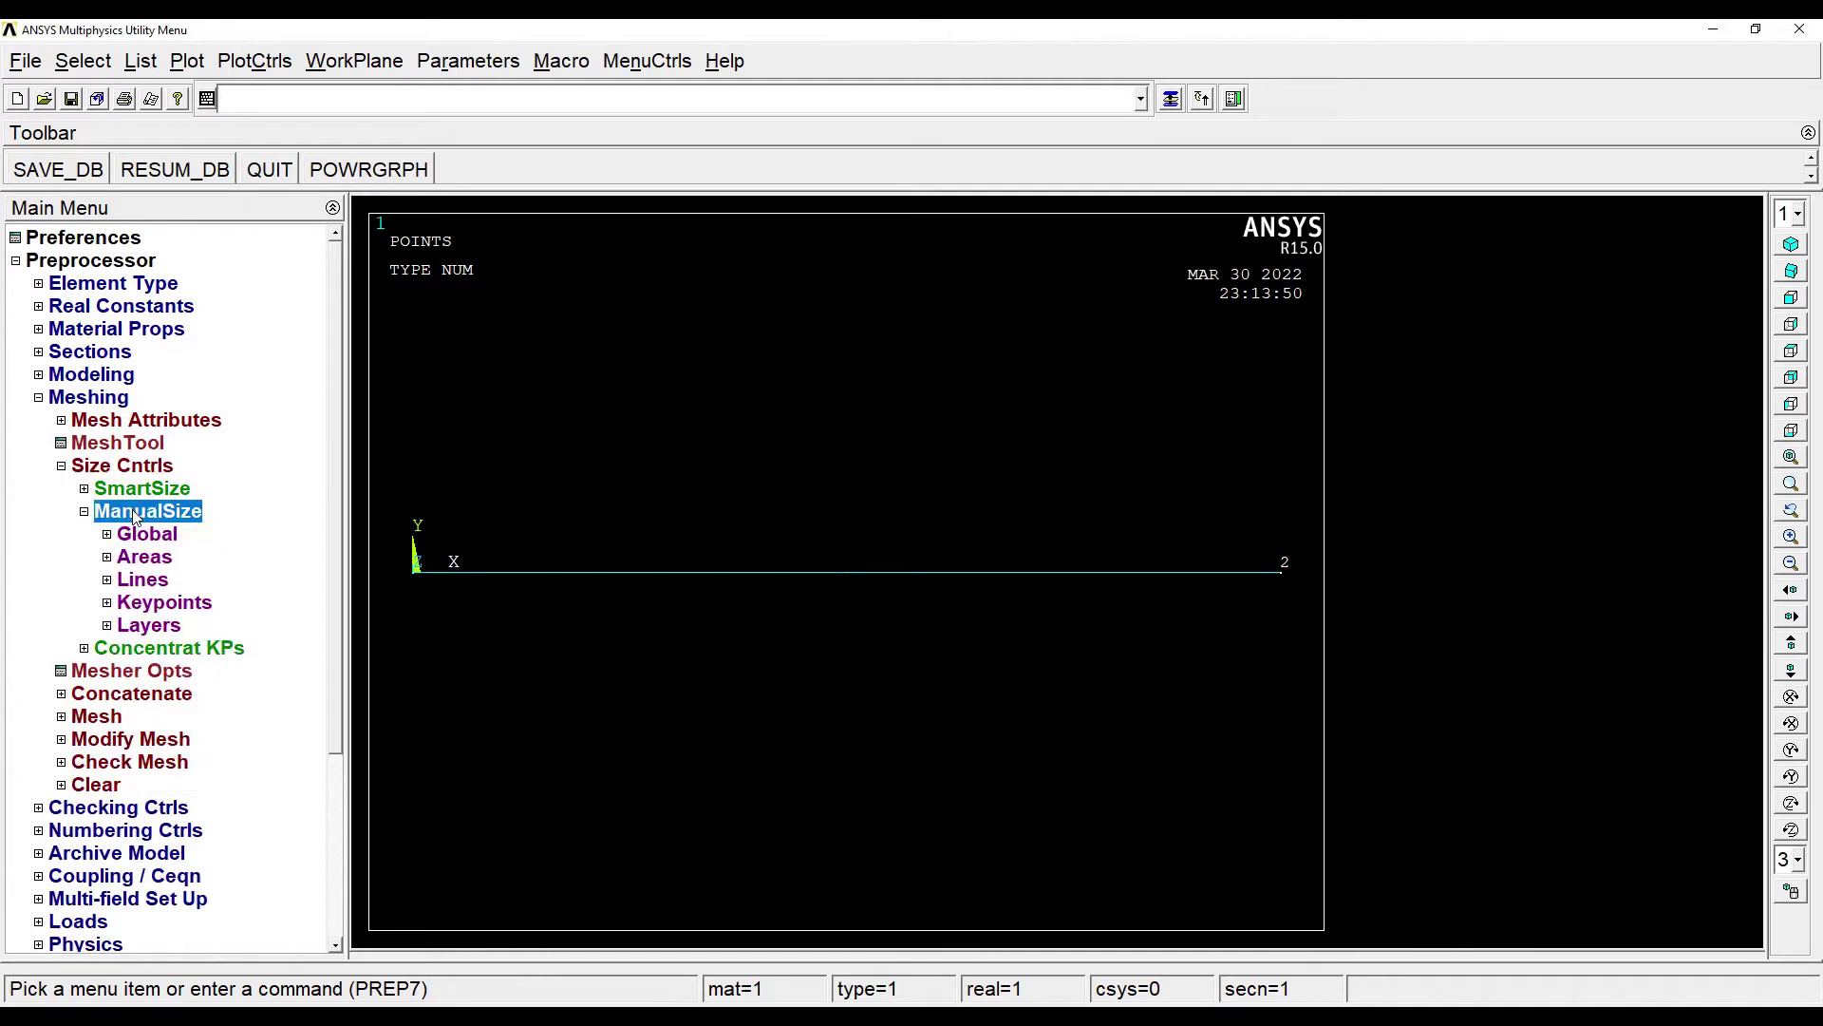
{"action": "left_click", "coordinate": [152, 537]}
{"action": "left_click", "coordinate": [161, 560]}
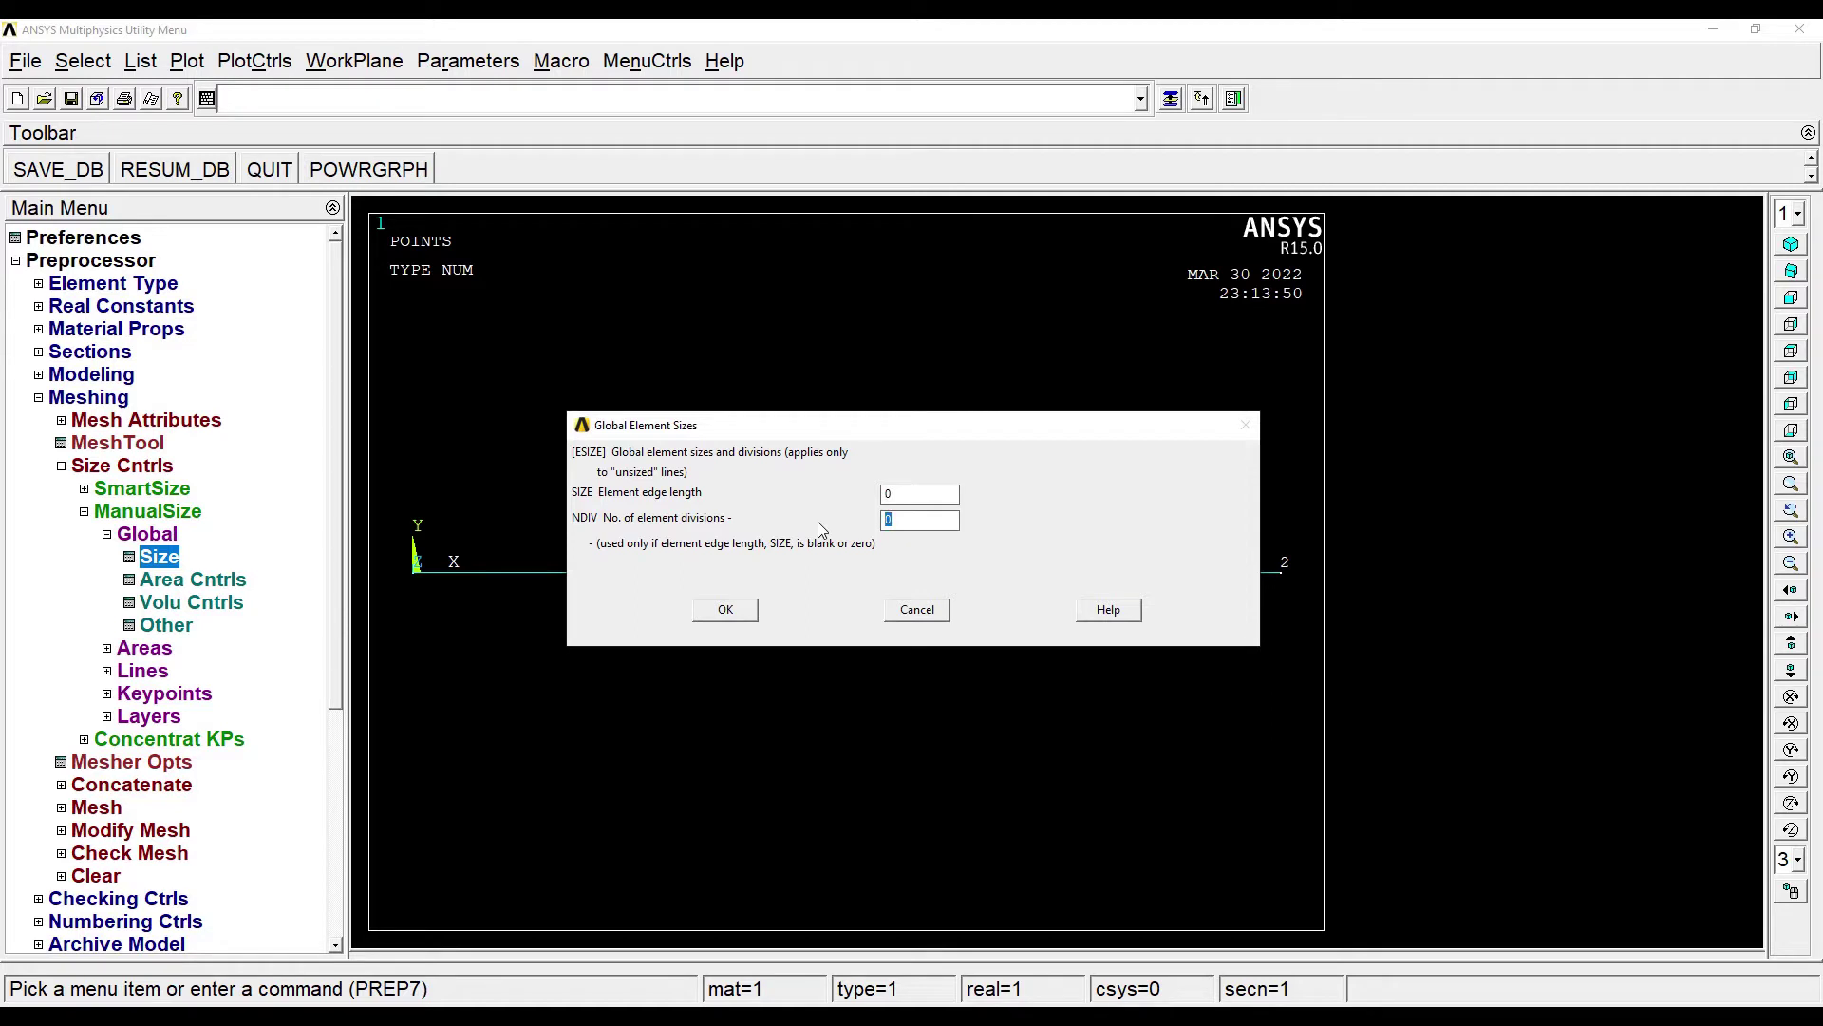
{"action": "type", "text": "5"}
{"action": "left_click", "coordinate": [725, 610]}
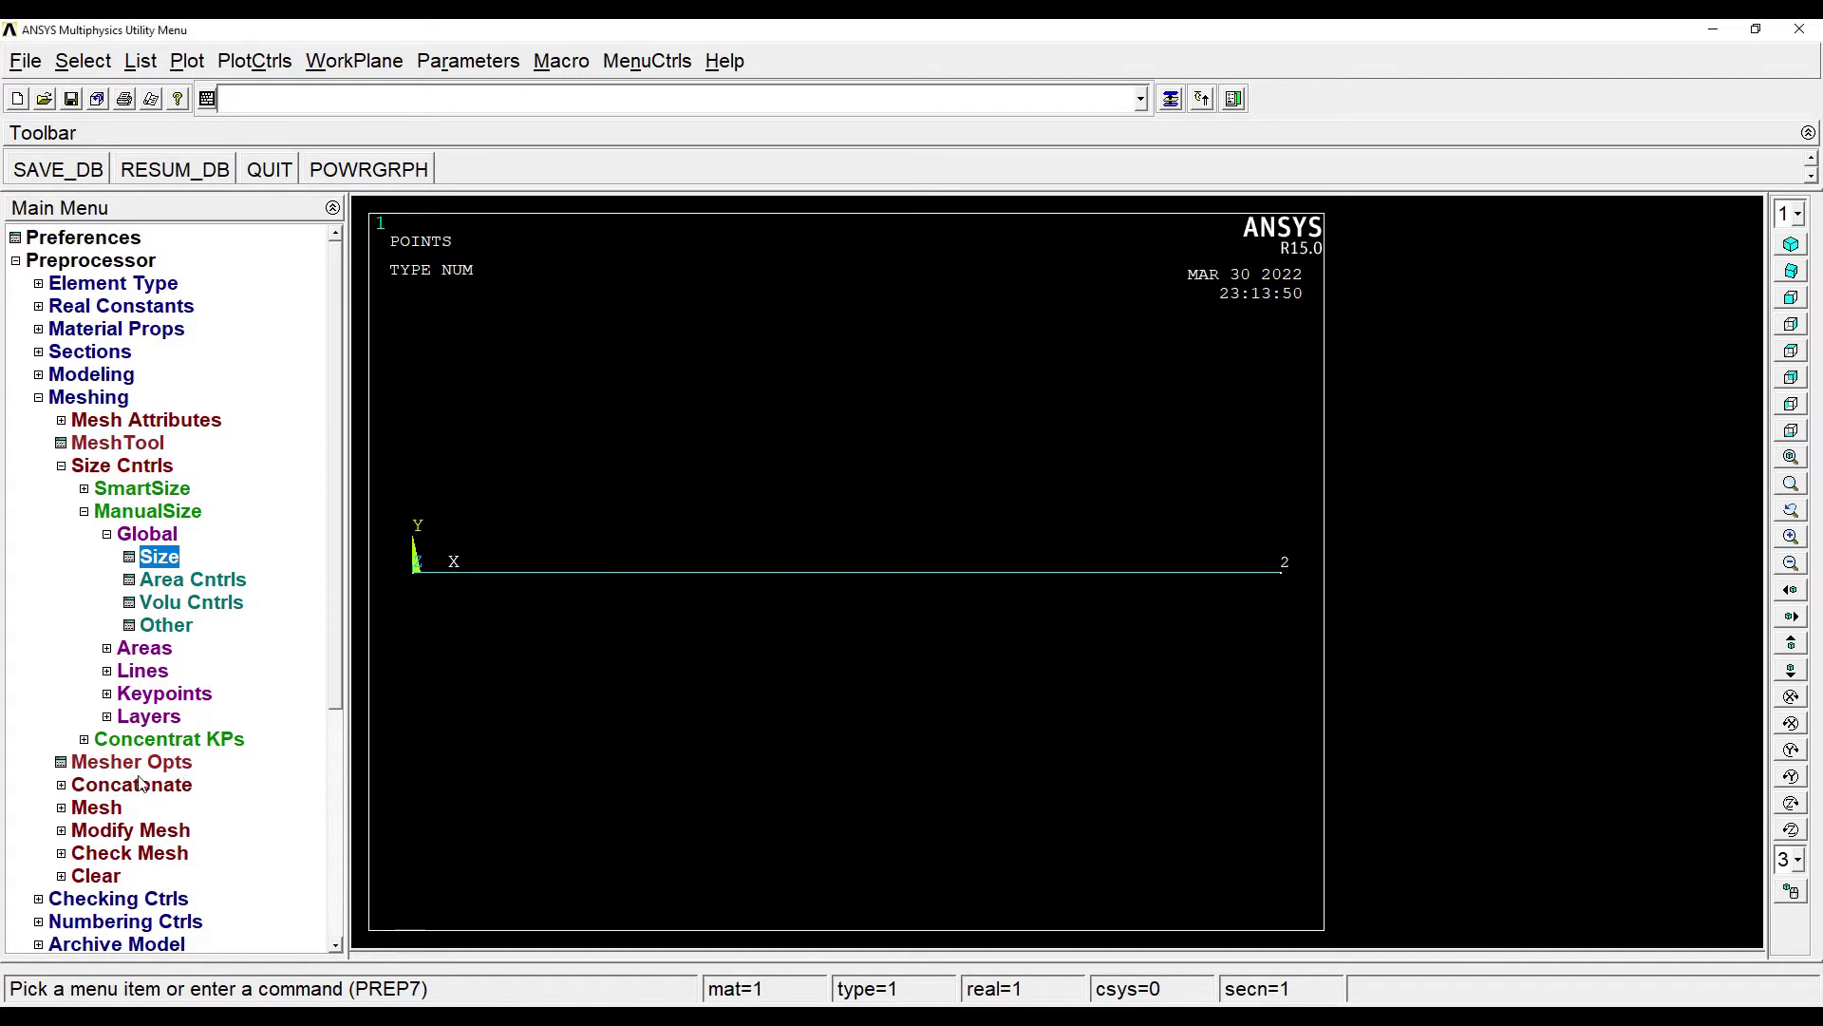
Step: Mesh the beam line using the global size setting
{"action": "left_click", "coordinate": [98, 809]}
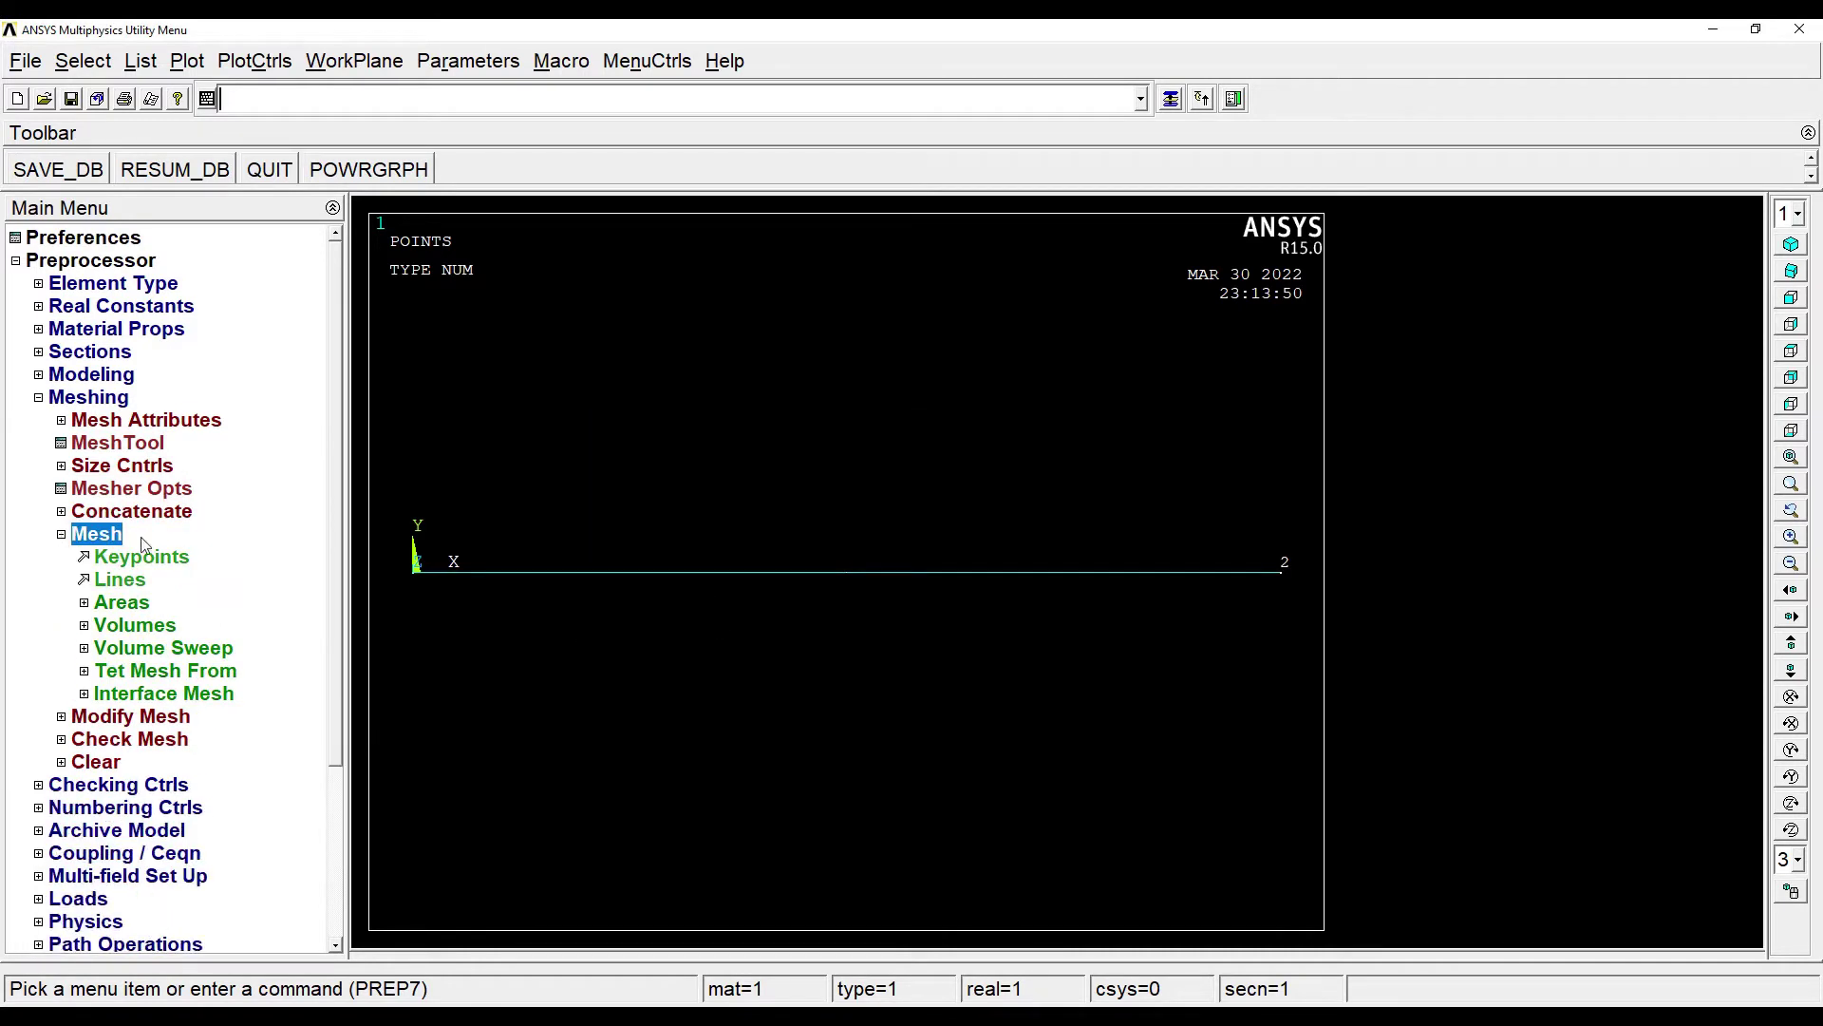
{"action": "left_click", "coordinate": [121, 581]}
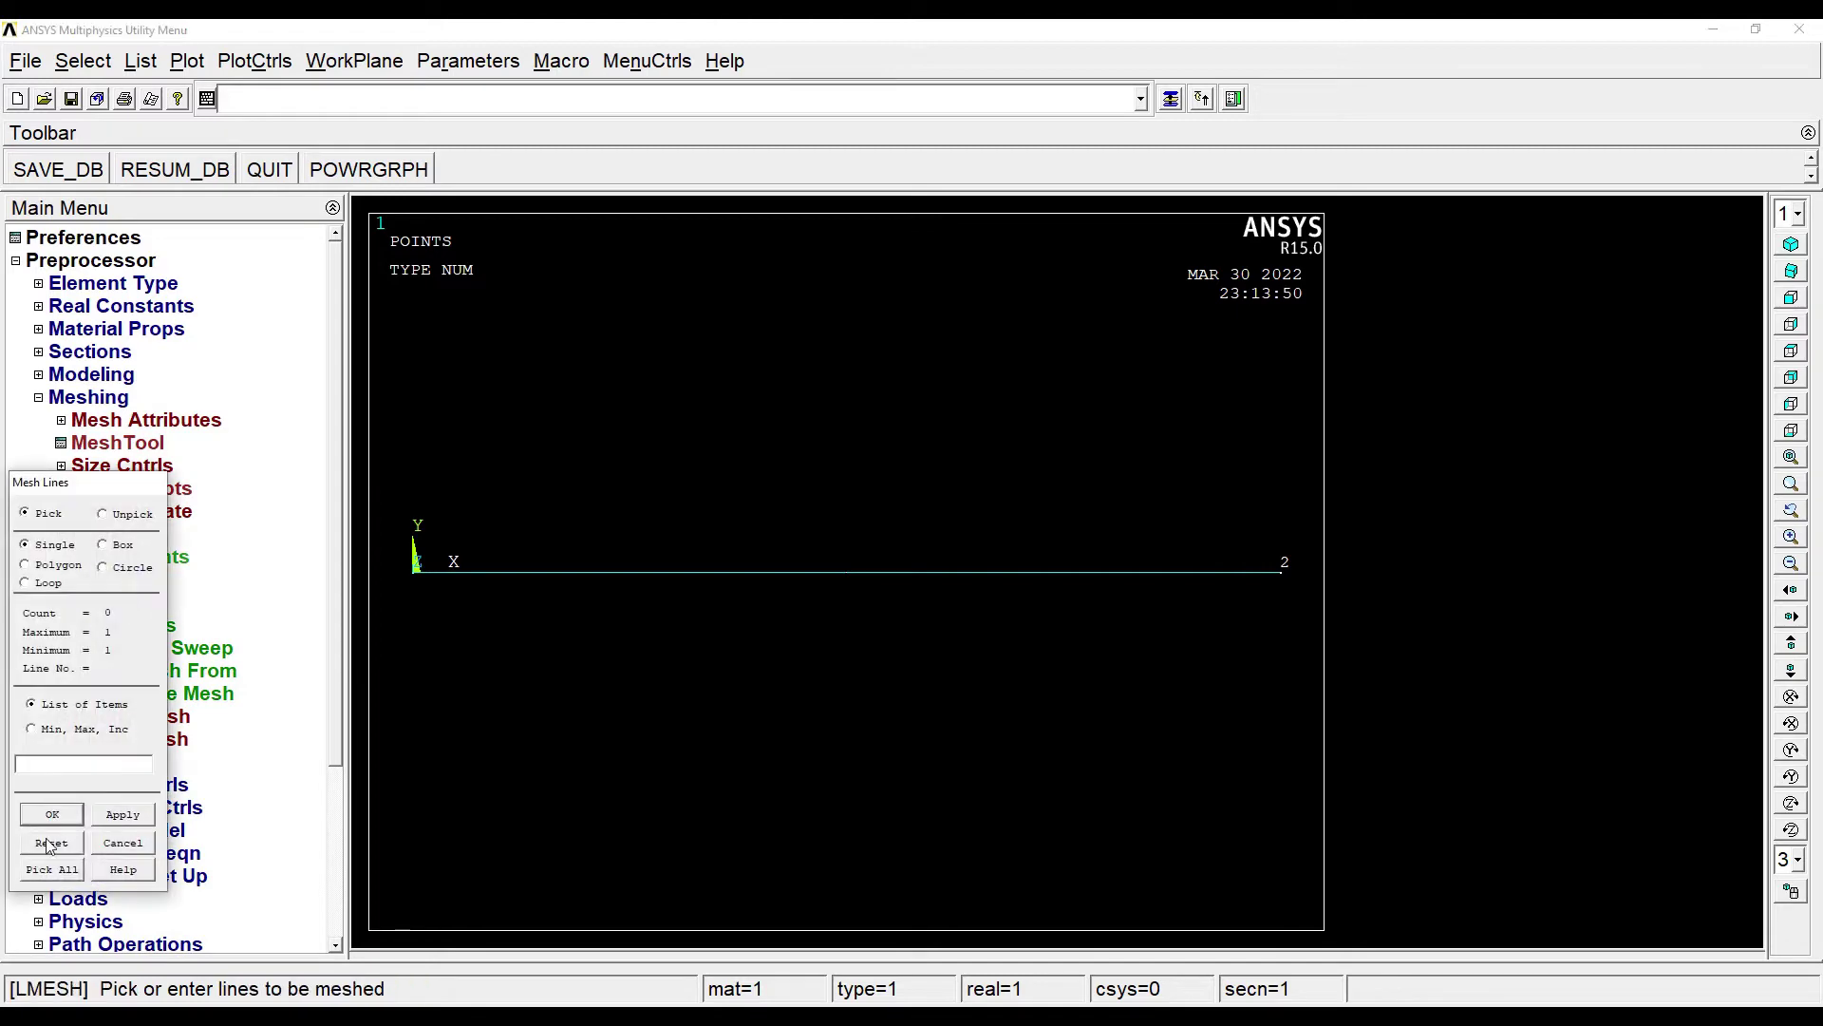
{"action": "left_click", "coordinate": [47, 870]}
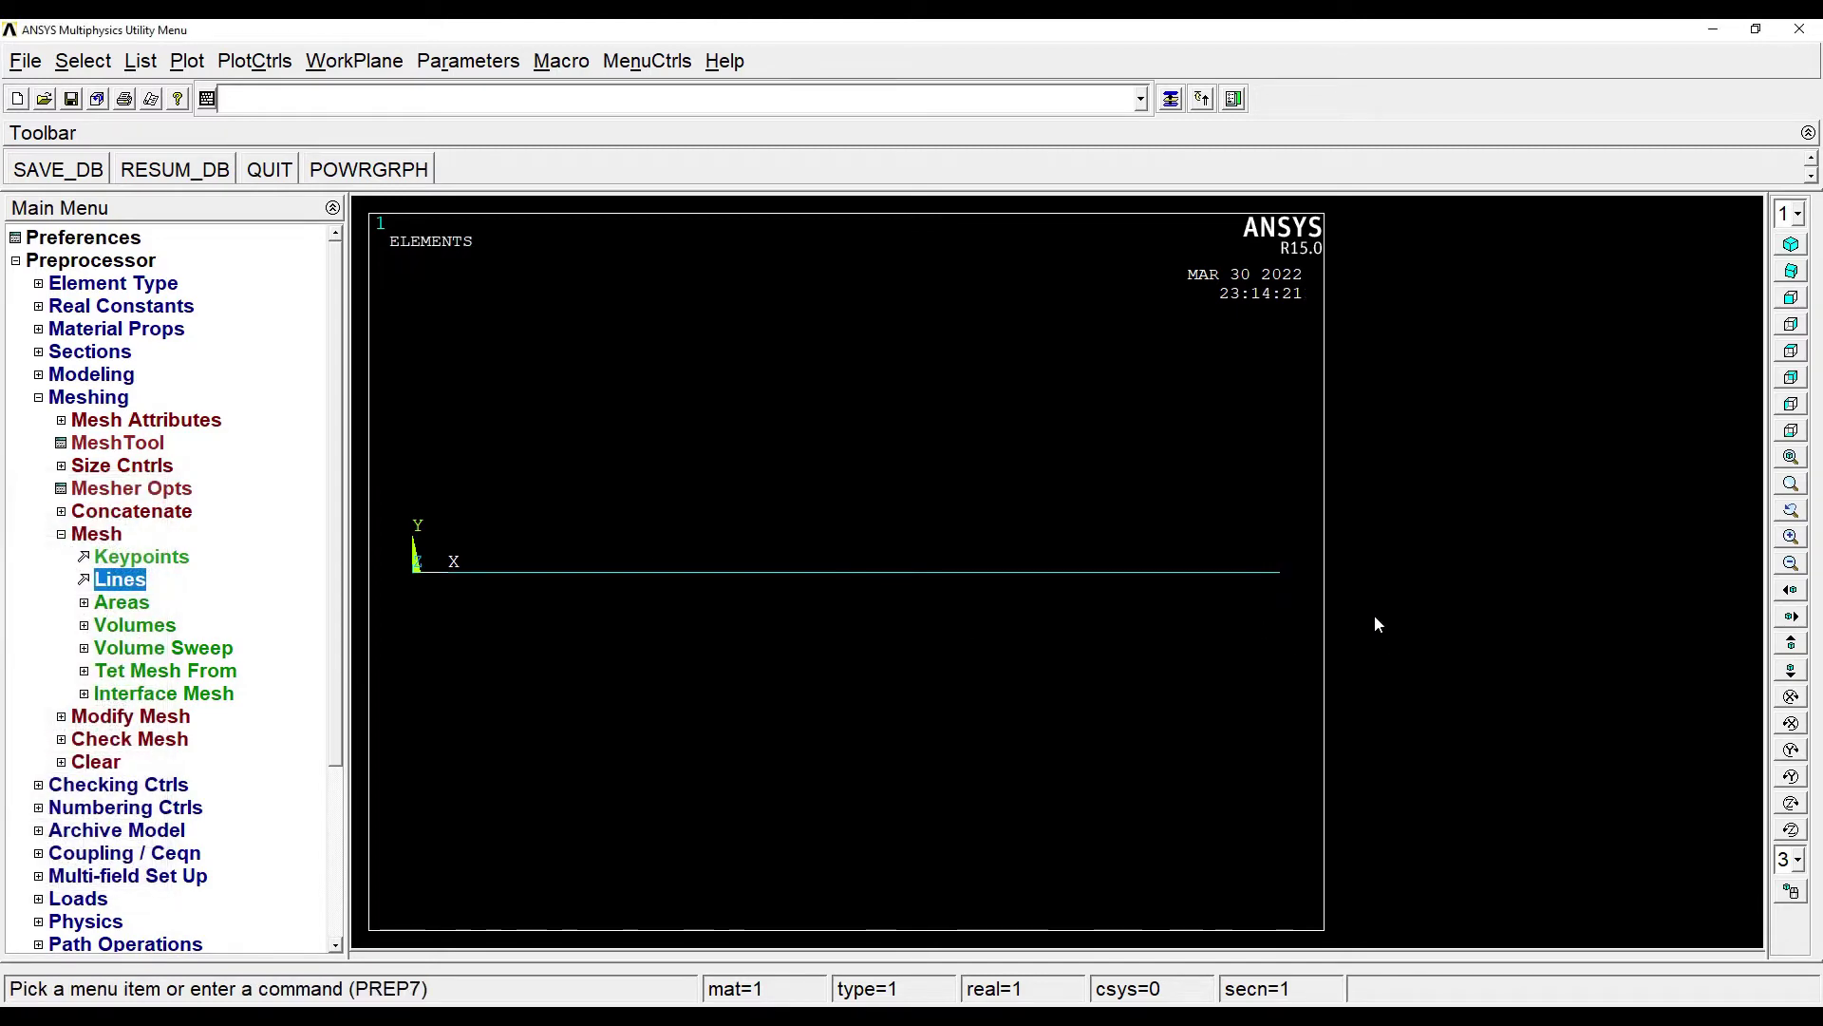
Step: Turn on element numbers in the plot numbering controls to label elements 1 to 5
{"action": "left_click", "coordinate": [260, 62]}
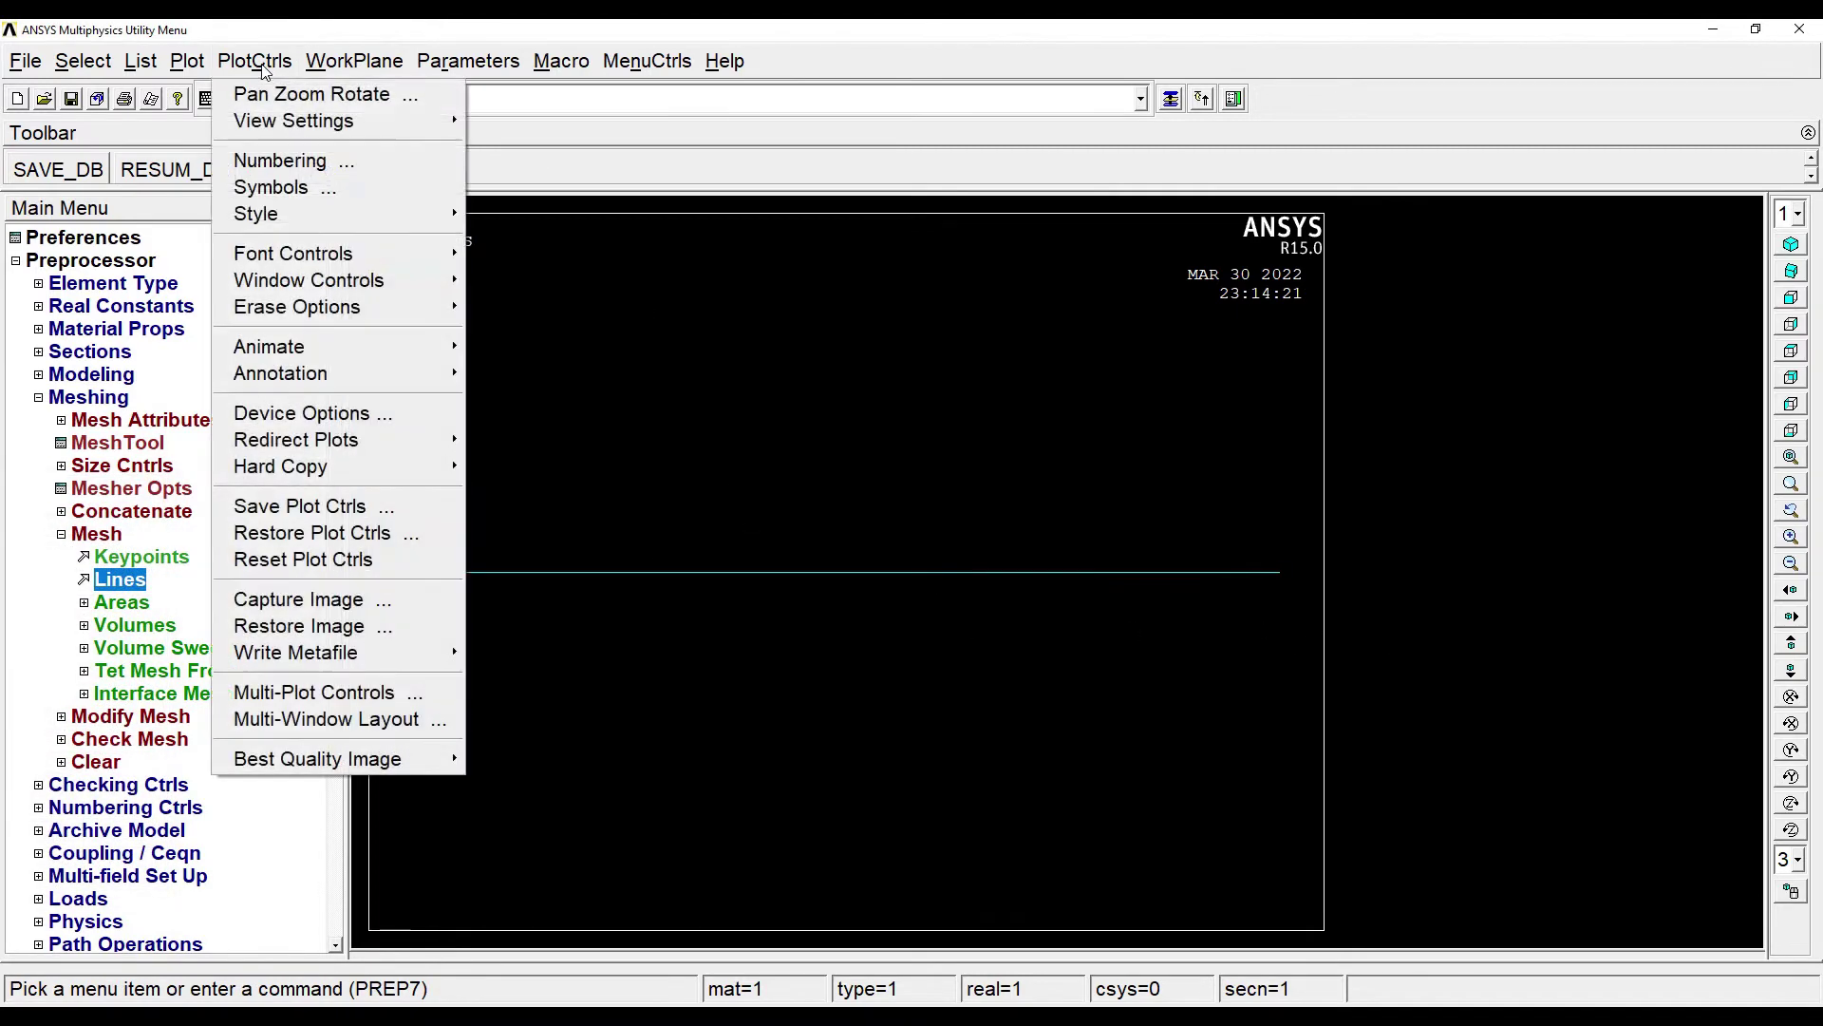
{"action": "left_click", "coordinate": [290, 162]}
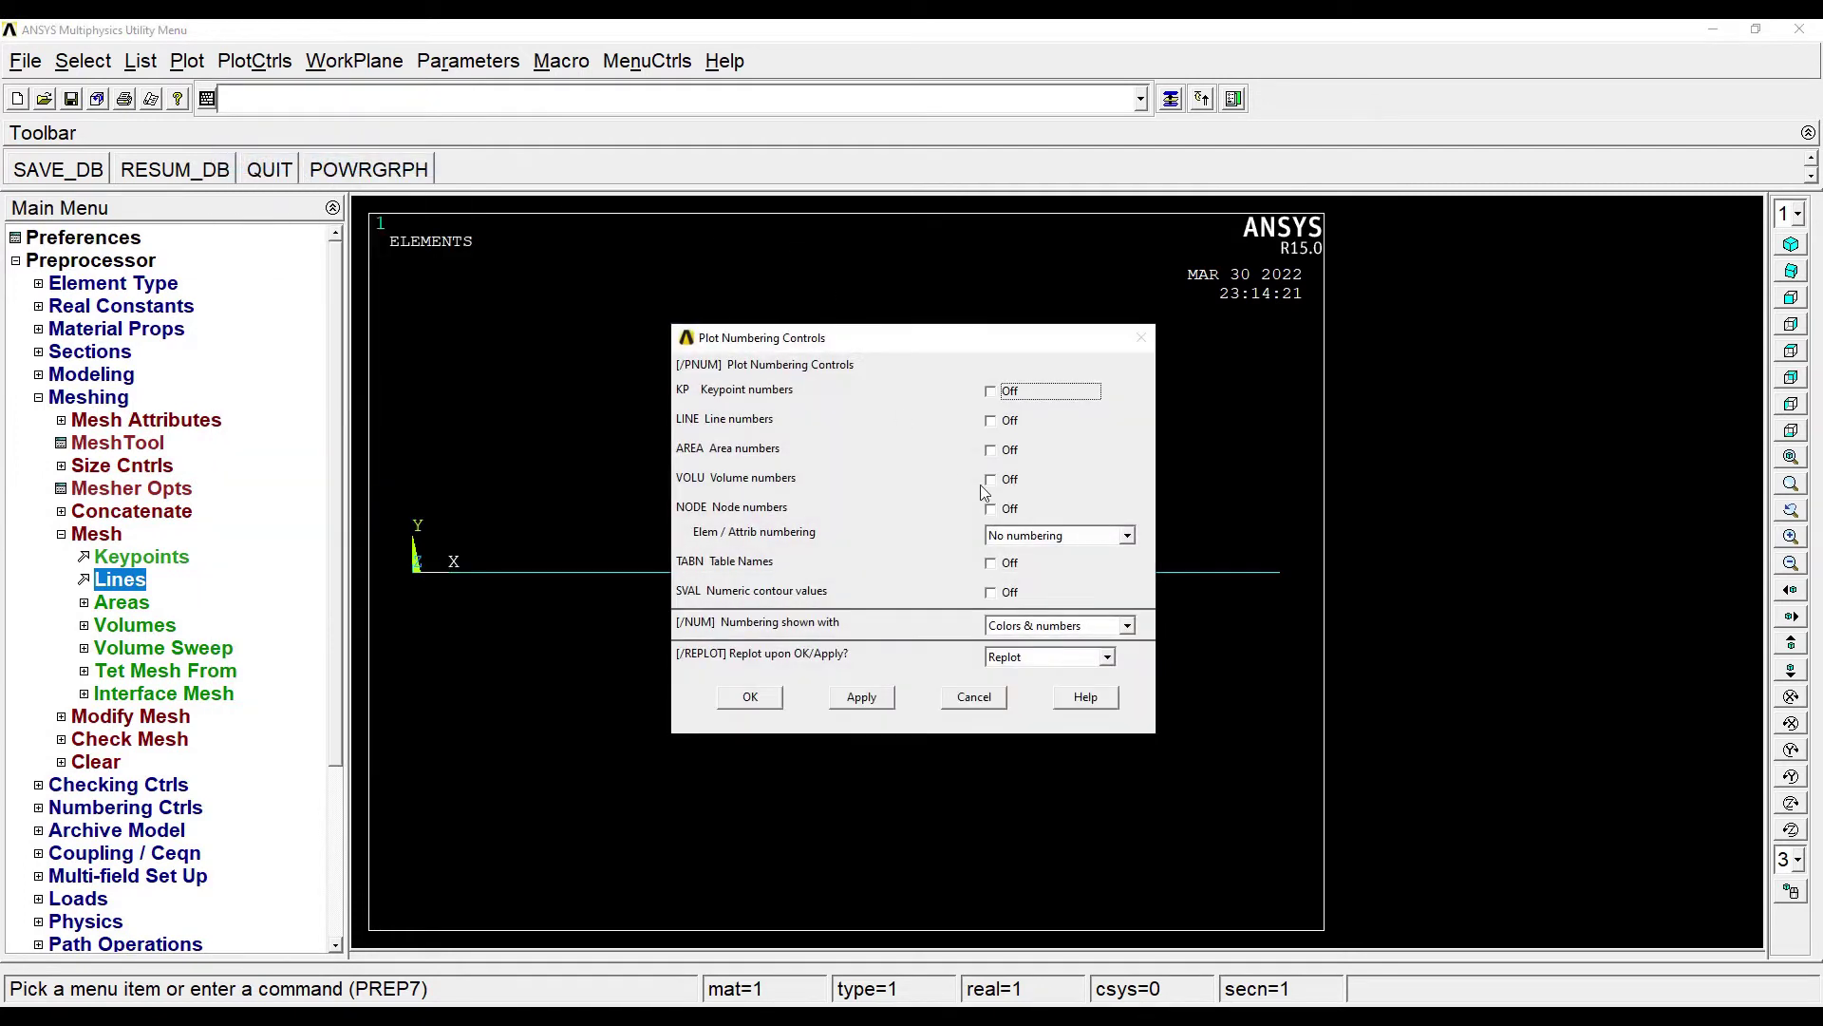
{"action": "left_click", "coordinate": [1128, 535]}
{"action": "left_click", "coordinate": [1077, 570]}
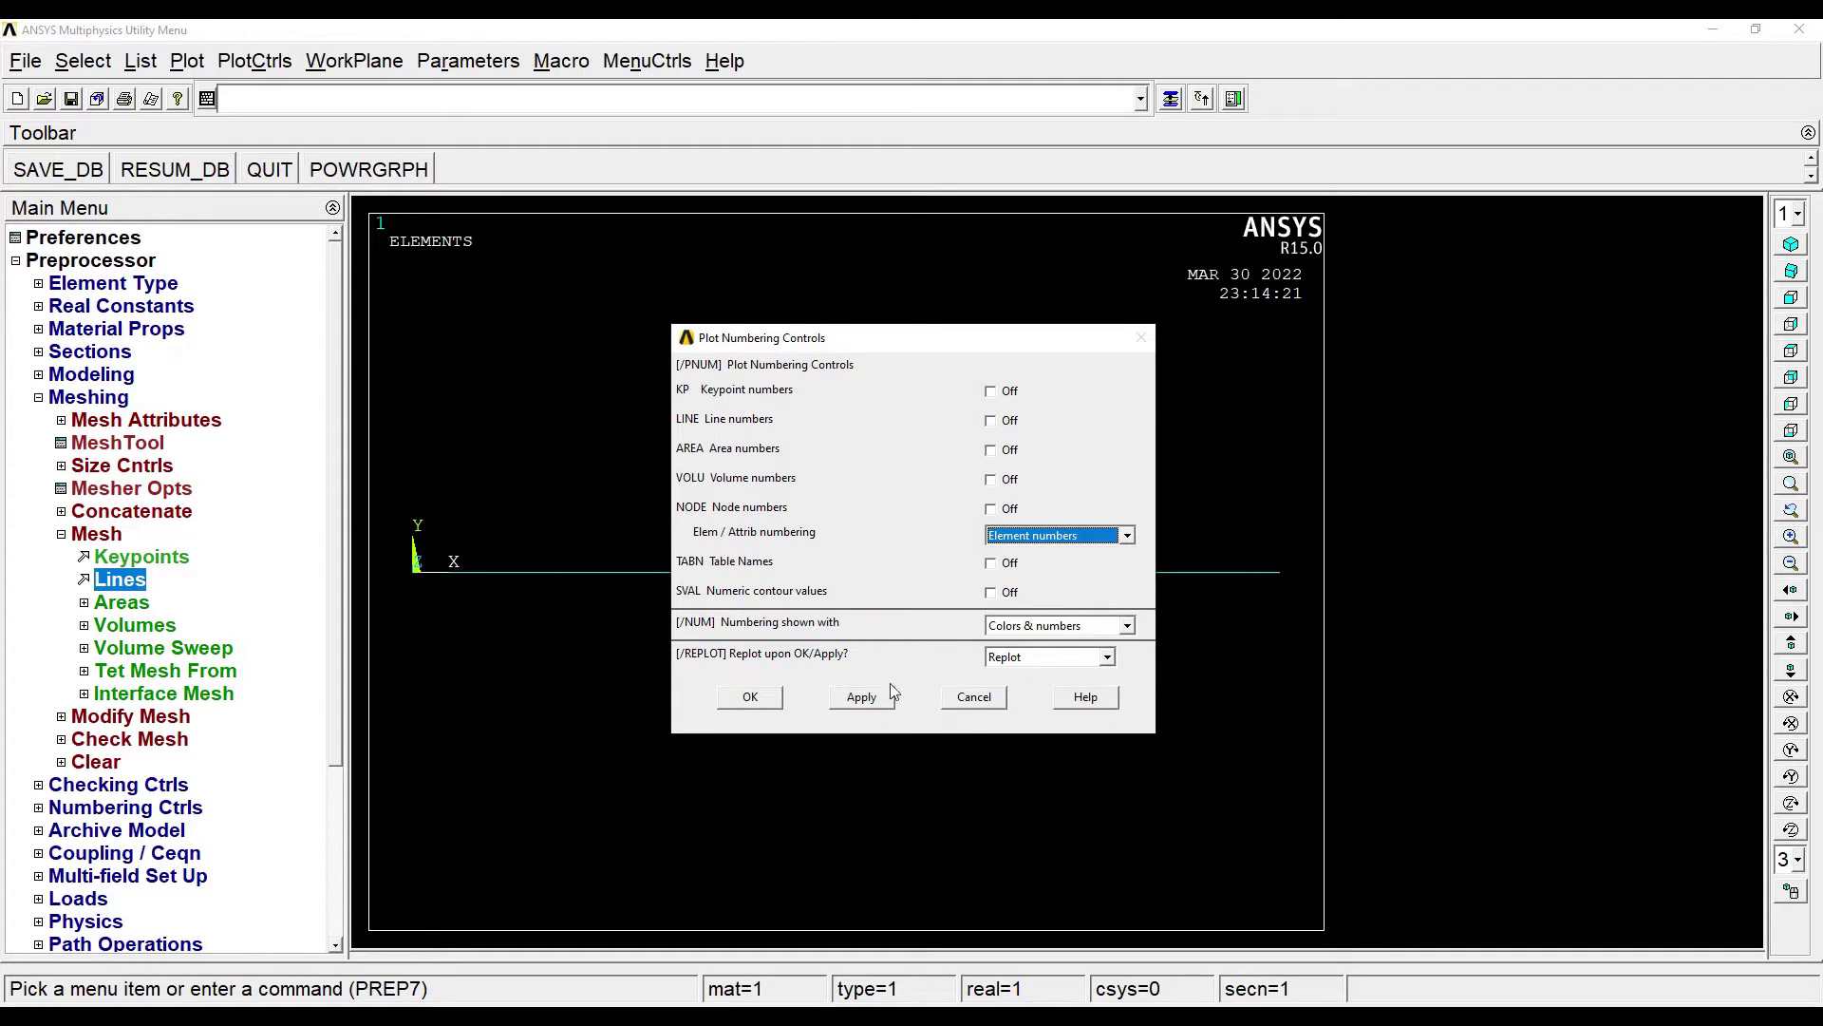
{"action": "left_click", "coordinate": [751, 697]}
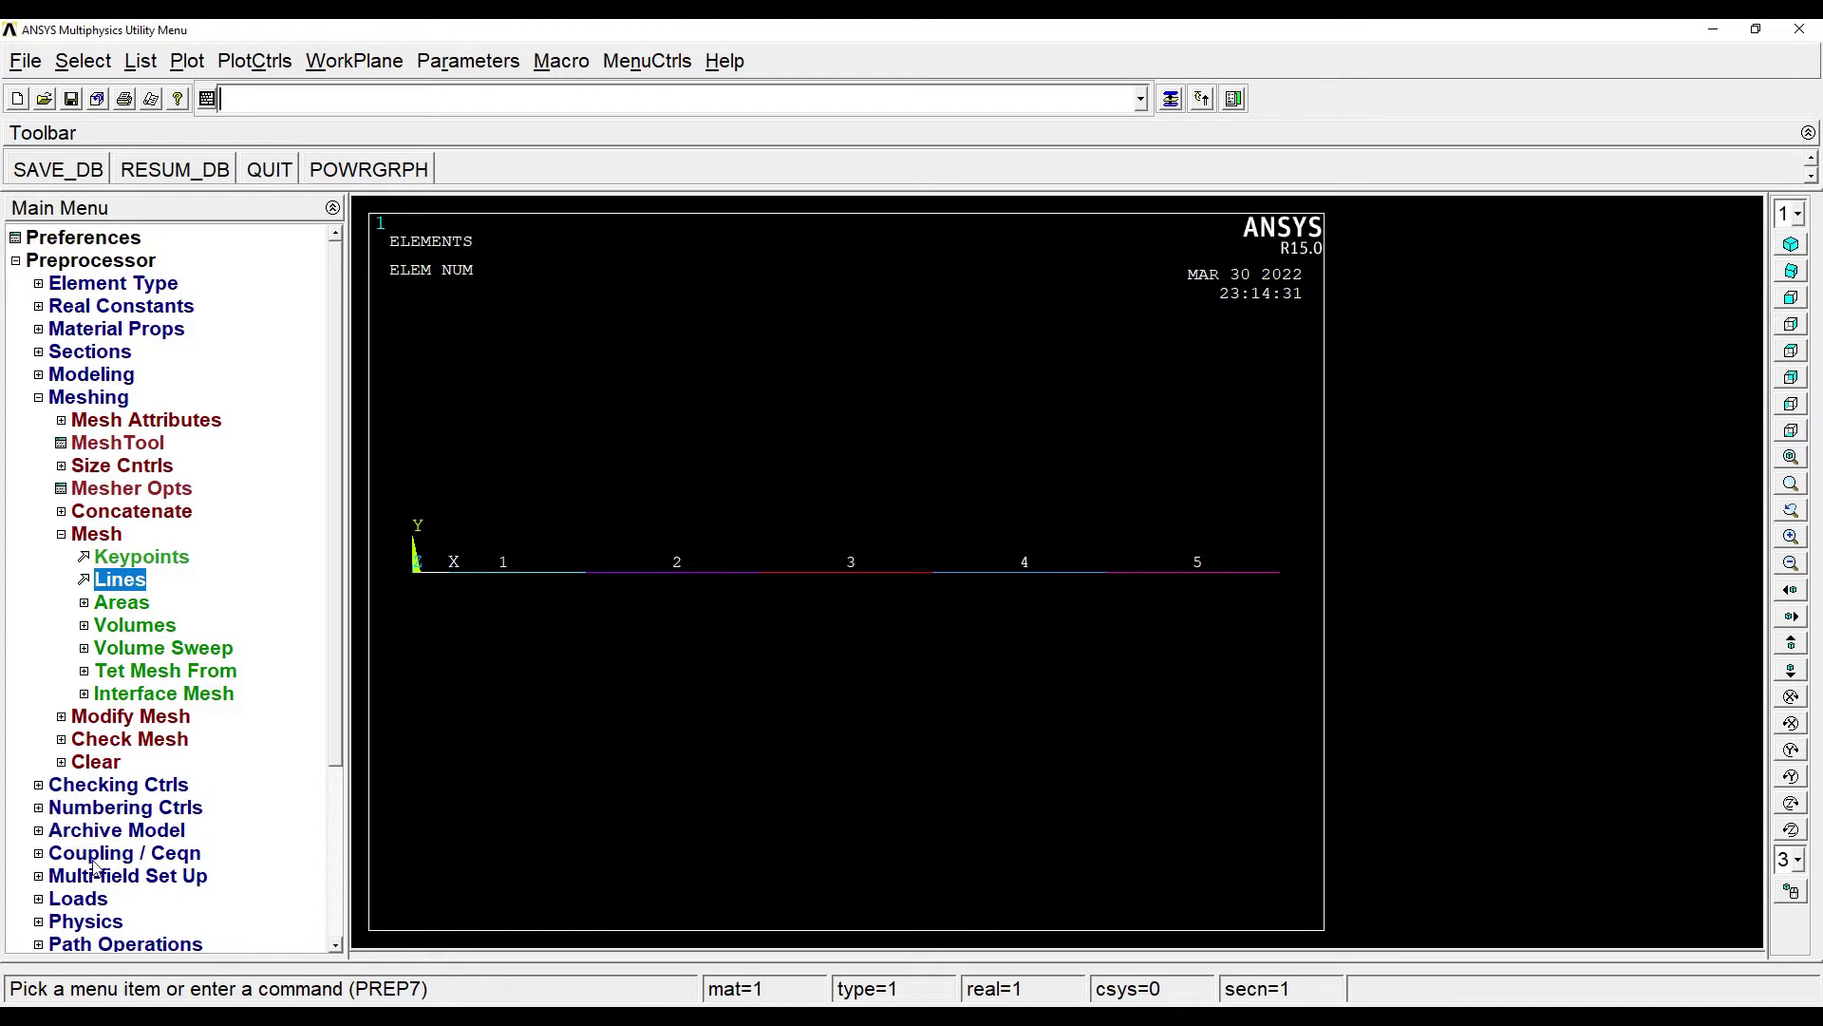
Step: Constrain all degrees of freedom at keypoint 1 on the beam's left end
{"action": "left_click", "coordinate": [88, 900]}
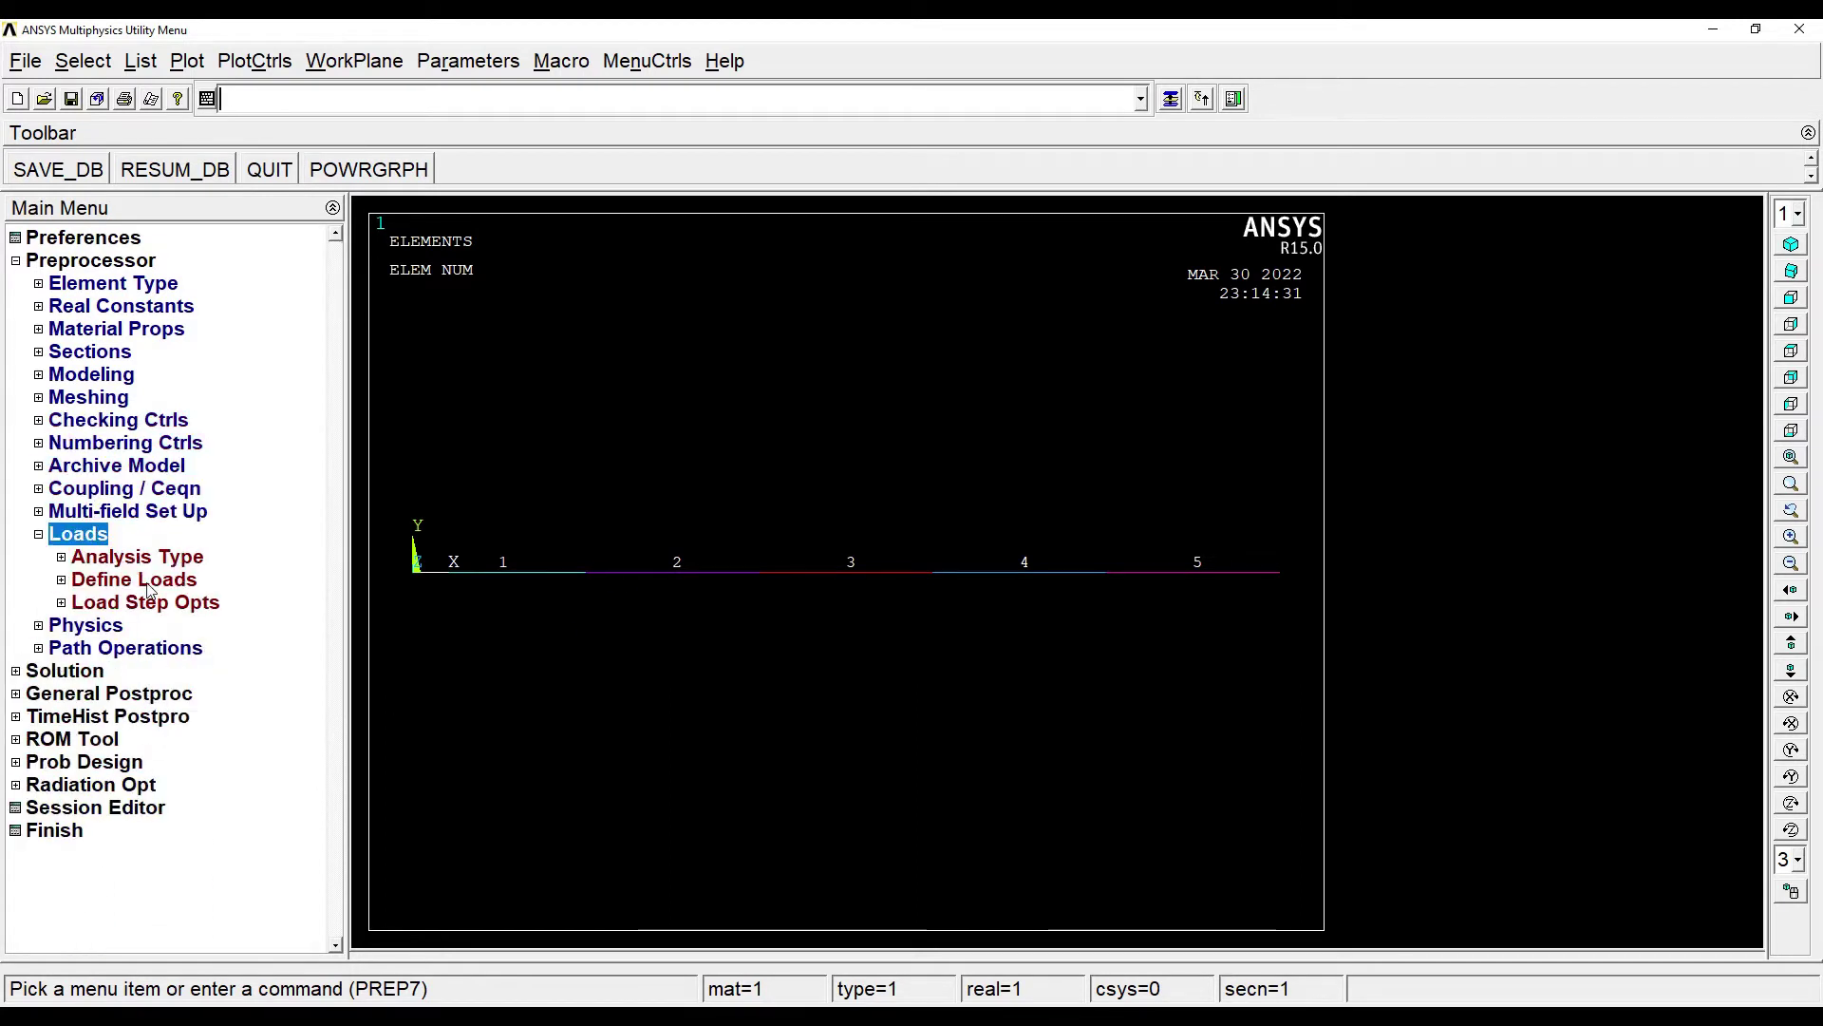
{"action": "left_click", "coordinate": [149, 585]}
{"action": "left_click", "coordinate": [144, 626]}
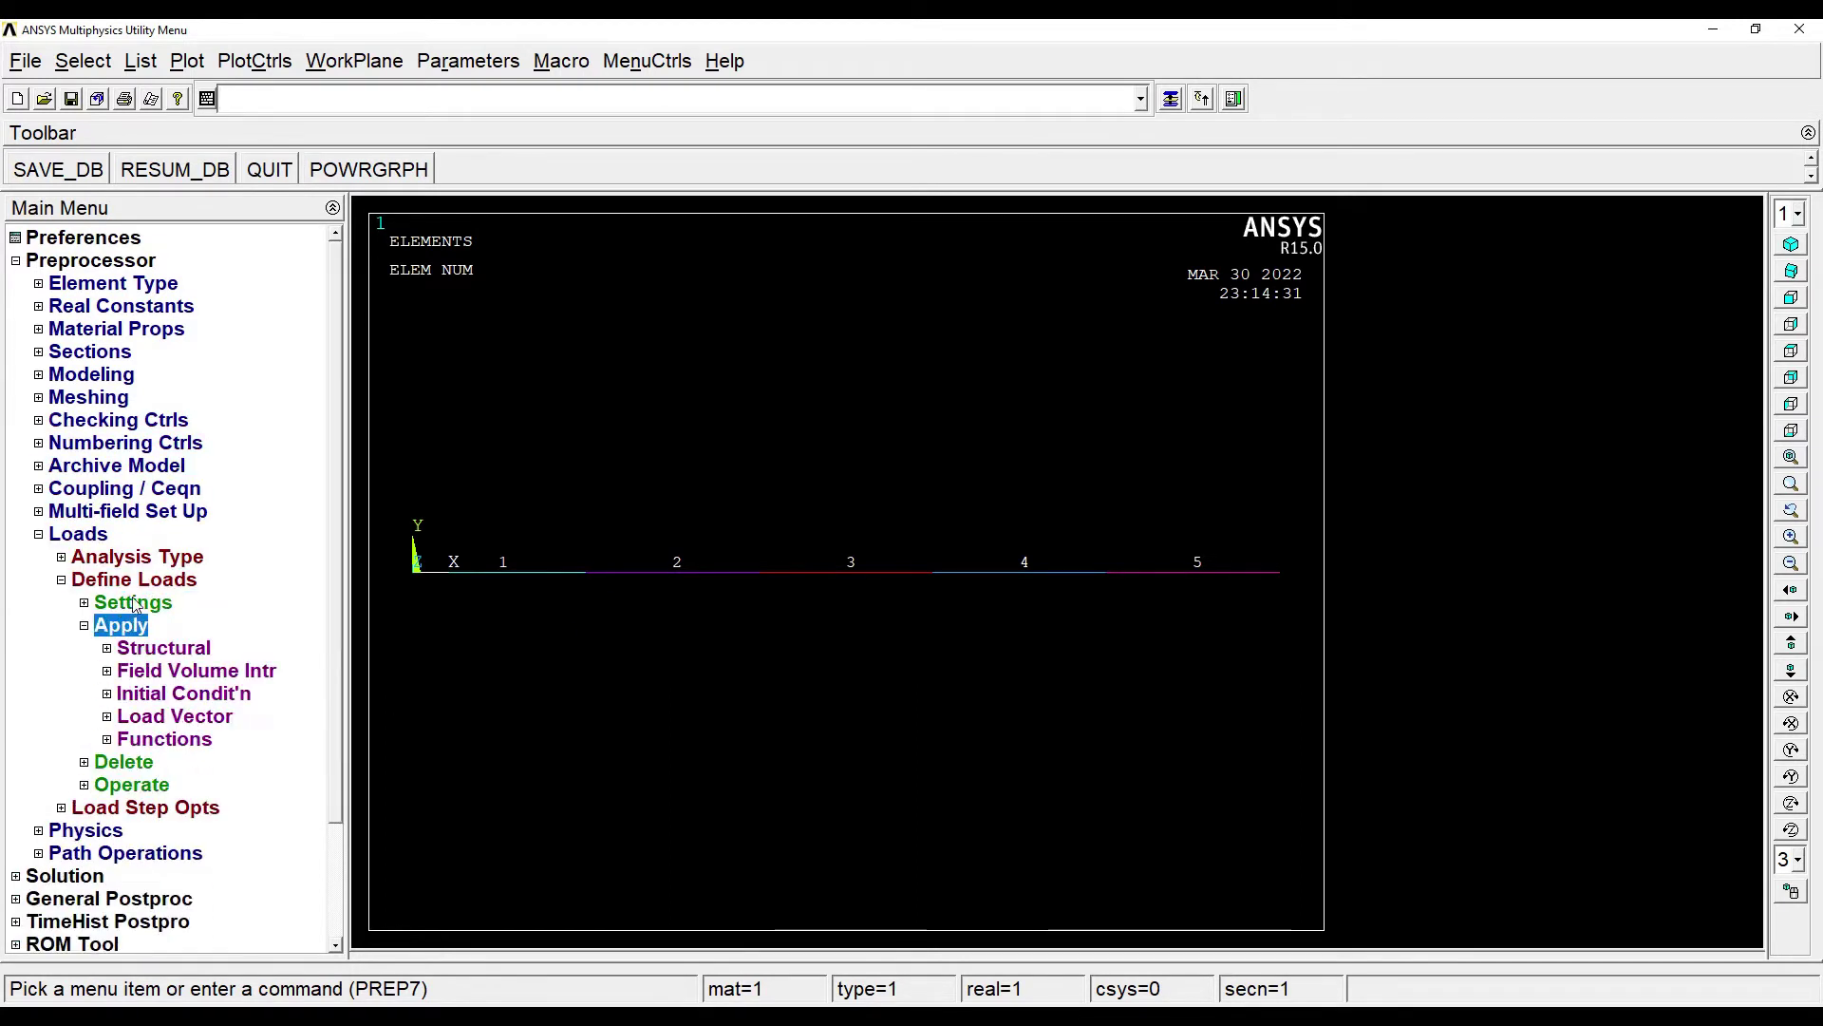
{"action": "left_click", "coordinate": [162, 650]}
{"action": "left_click", "coordinate": [195, 675]}
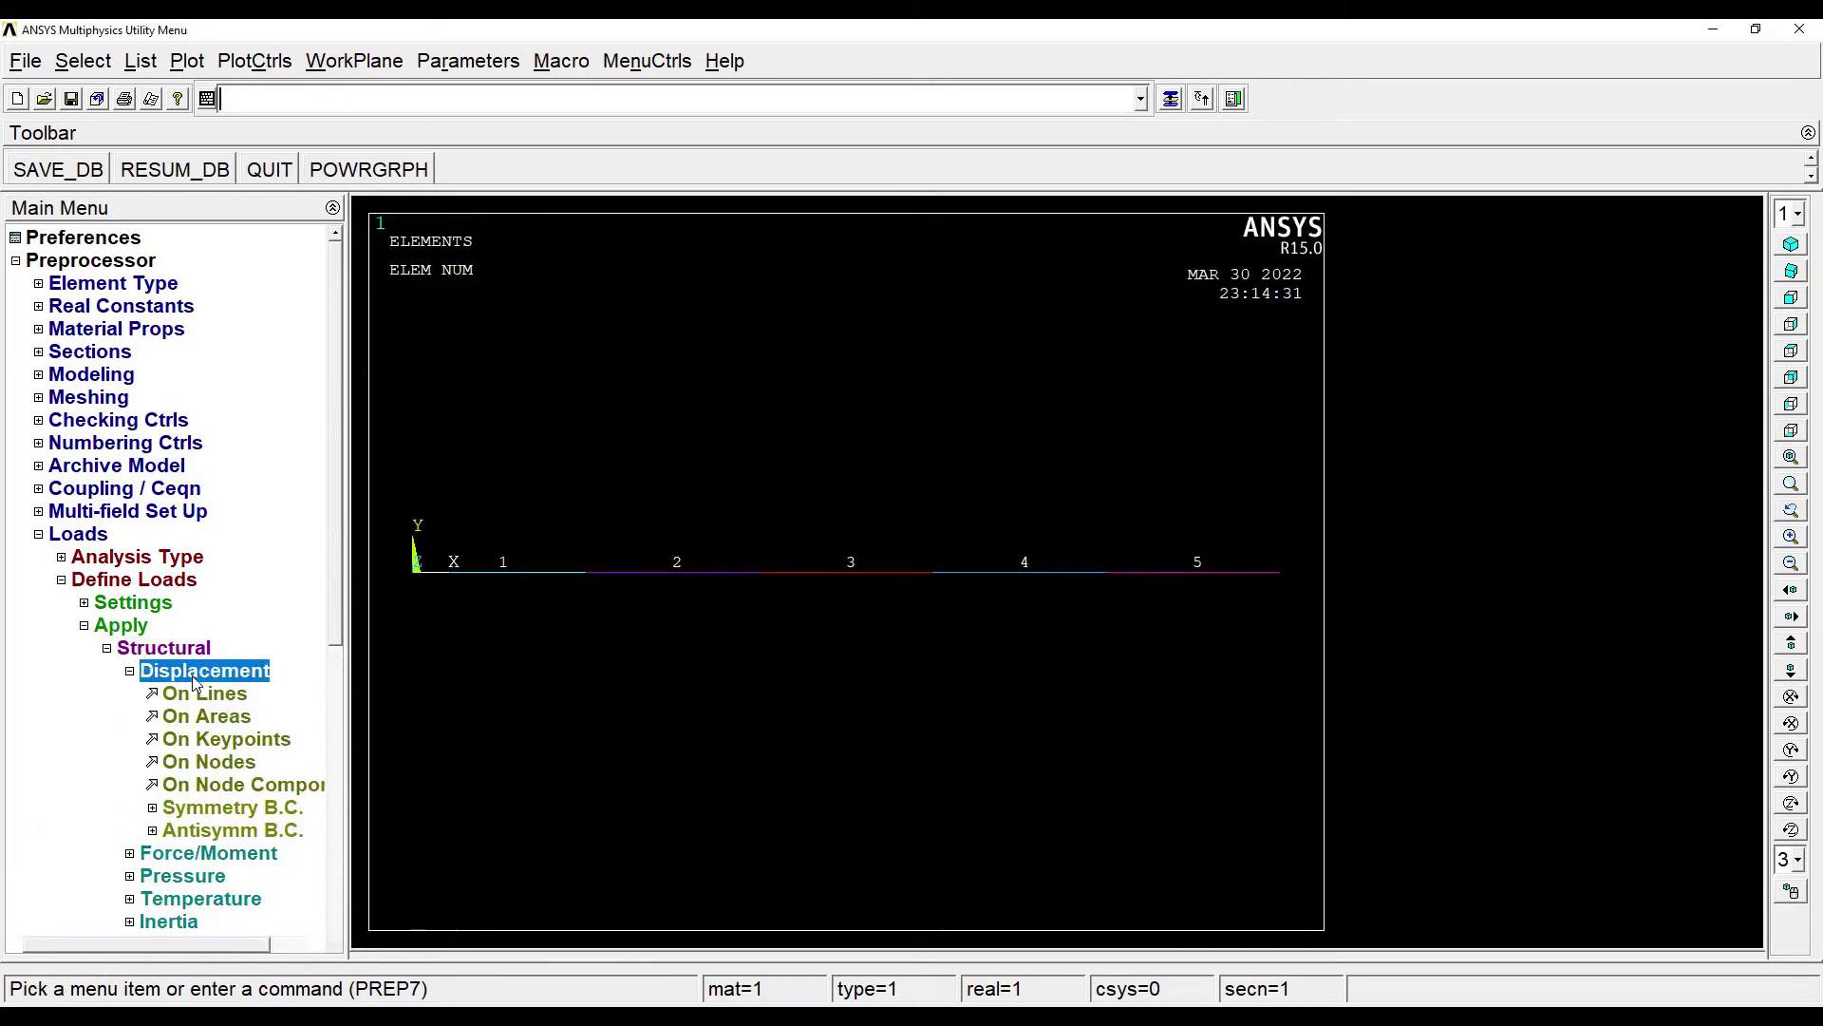
{"action": "left_click", "coordinate": [175, 739]}
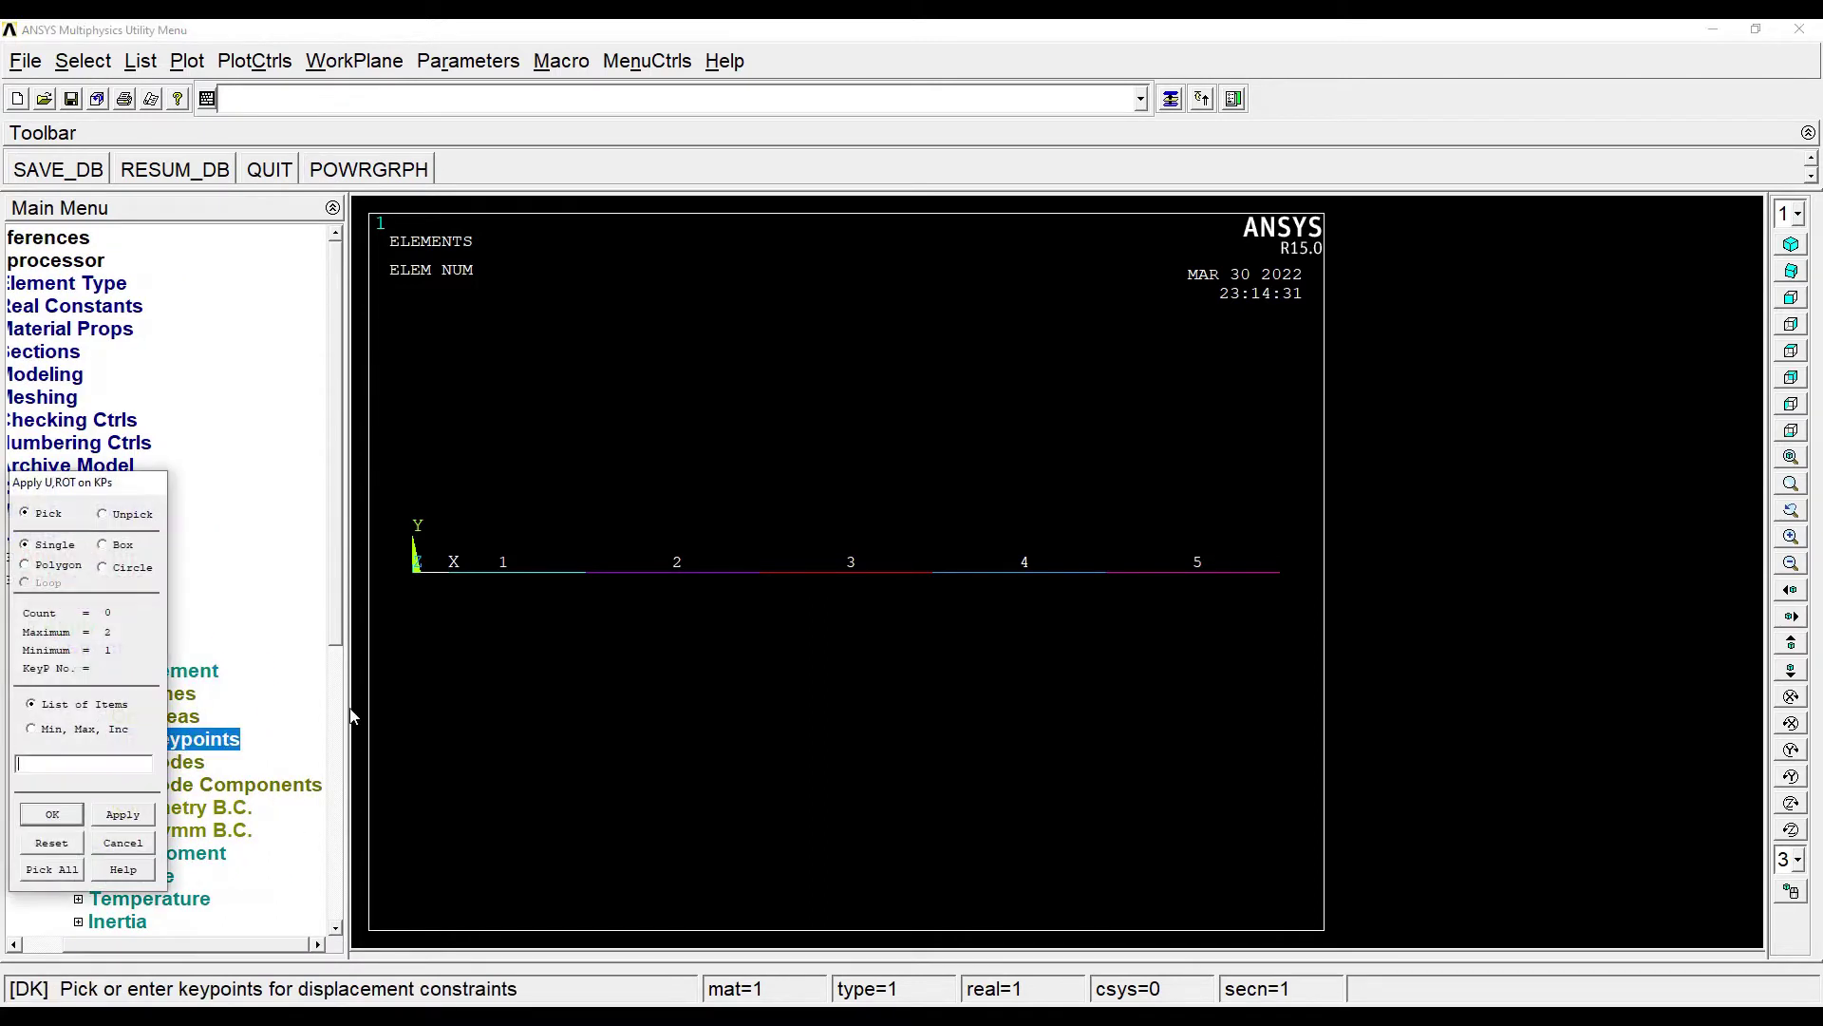
{"action": "left_click", "coordinate": [55, 819]}
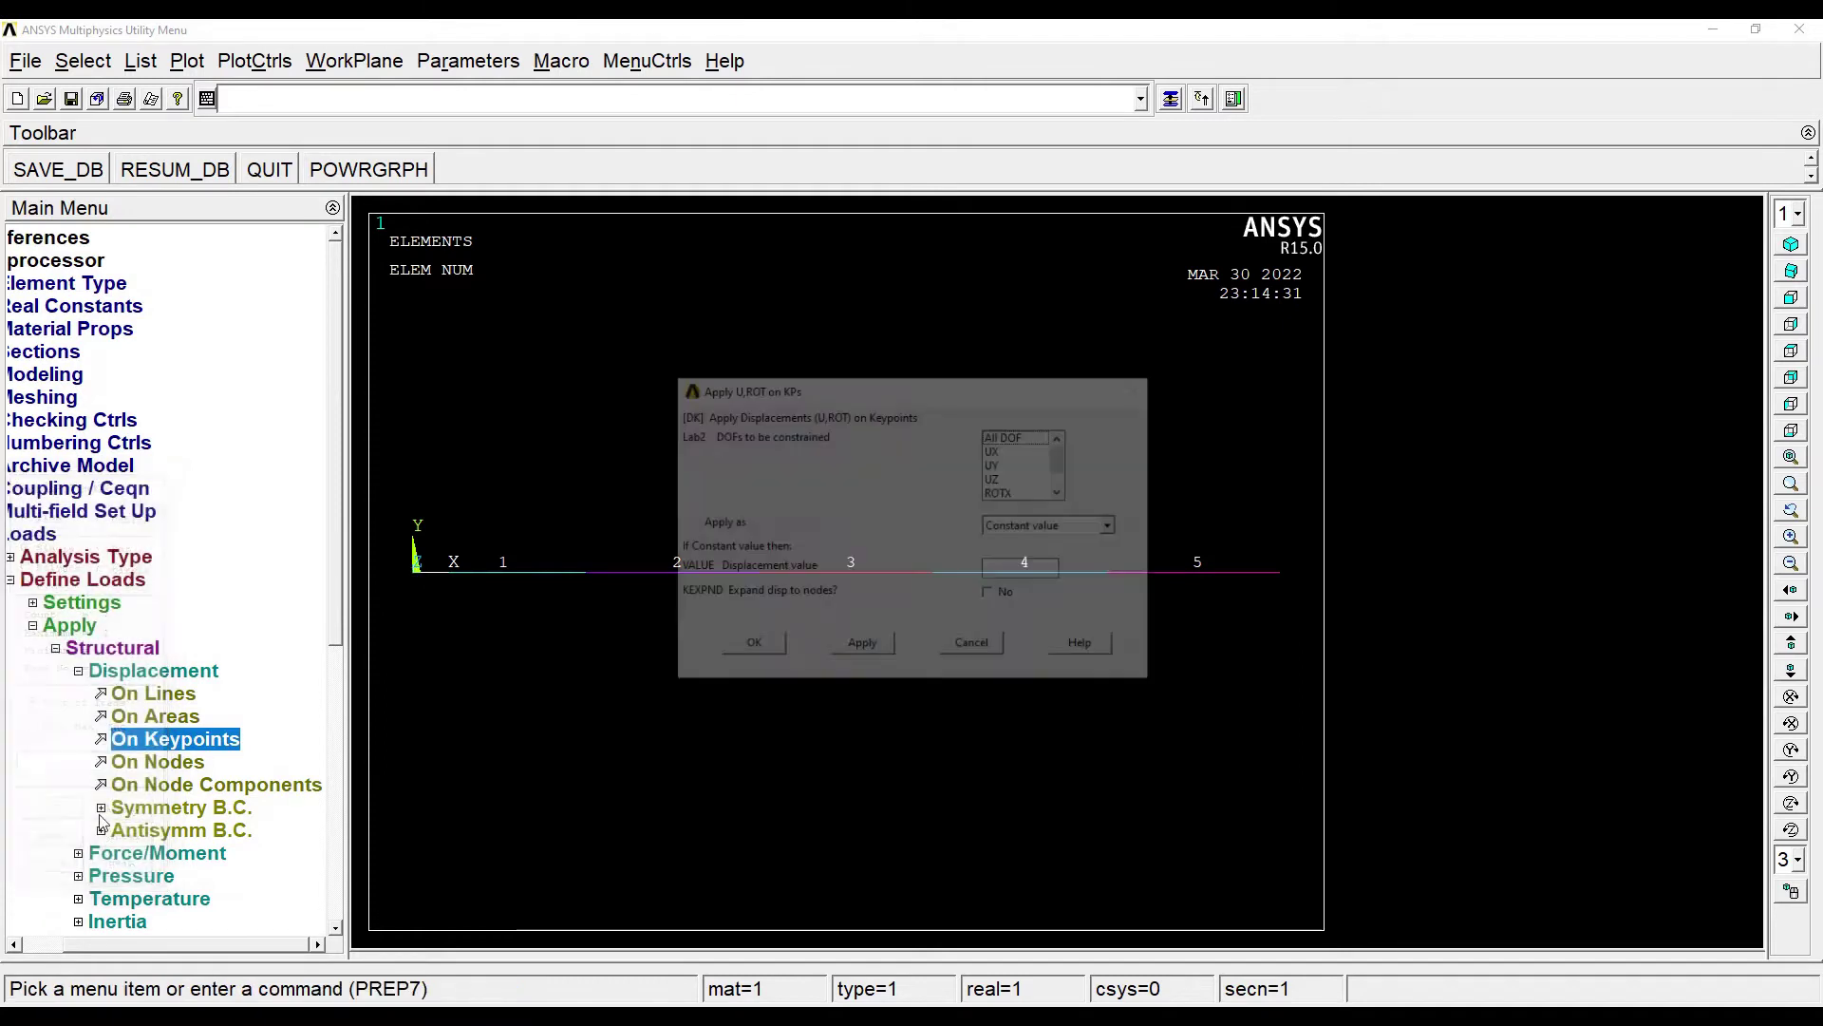
{"action": "left_click", "coordinate": [1006, 435]}
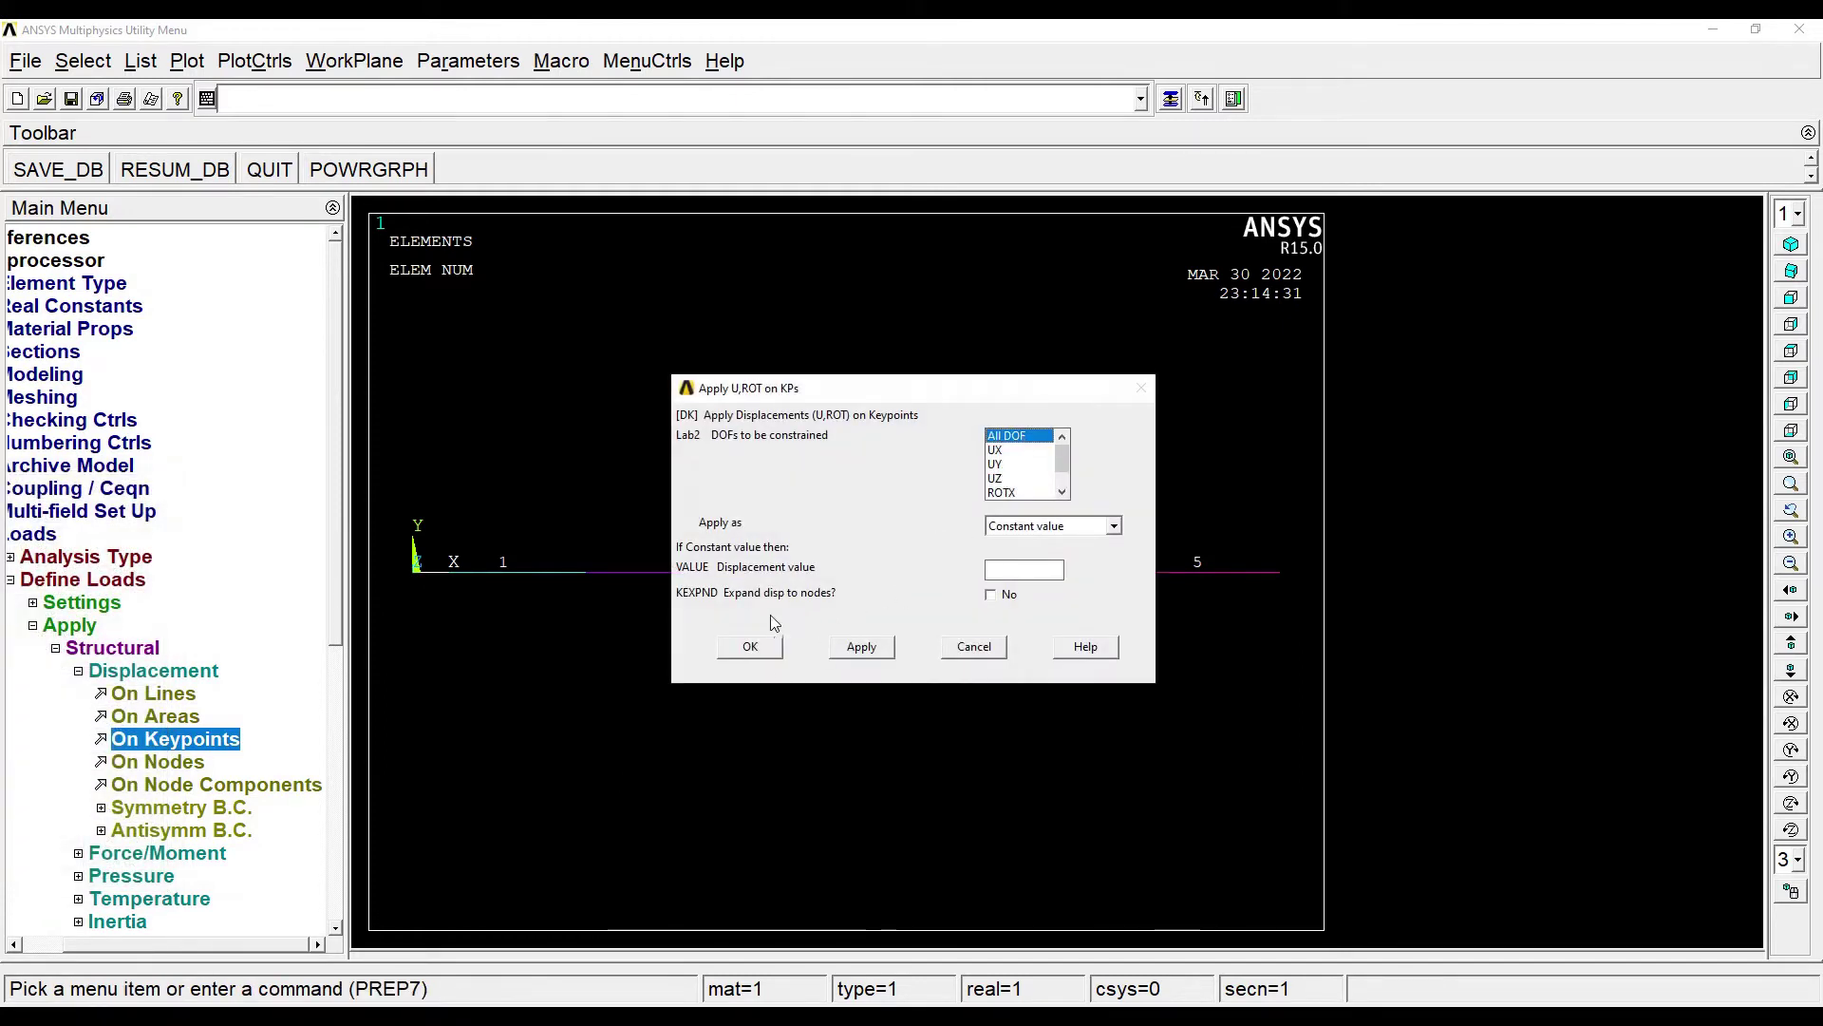
{"action": "left_click", "coordinate": [736, 649]}
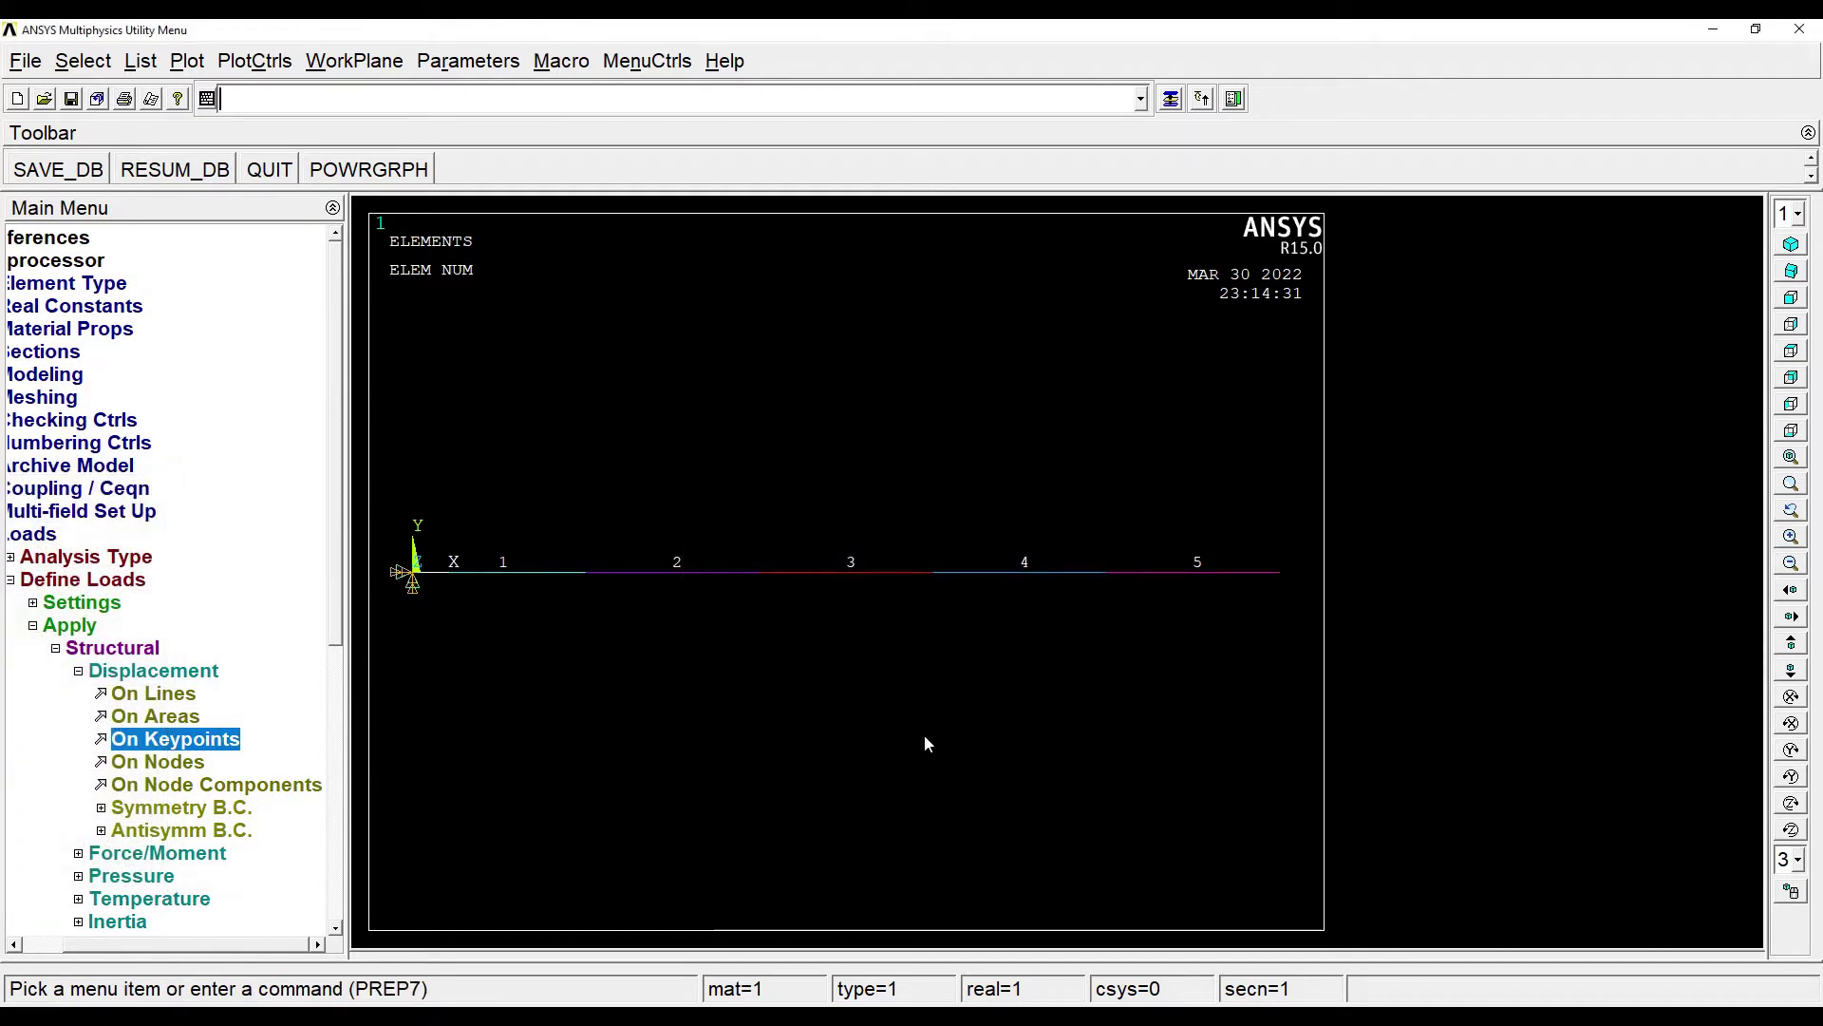
Step: Restrain only UY displacement at the right-end keypoint 2
{"action": "left_click", "coordinate": [209, 745]}
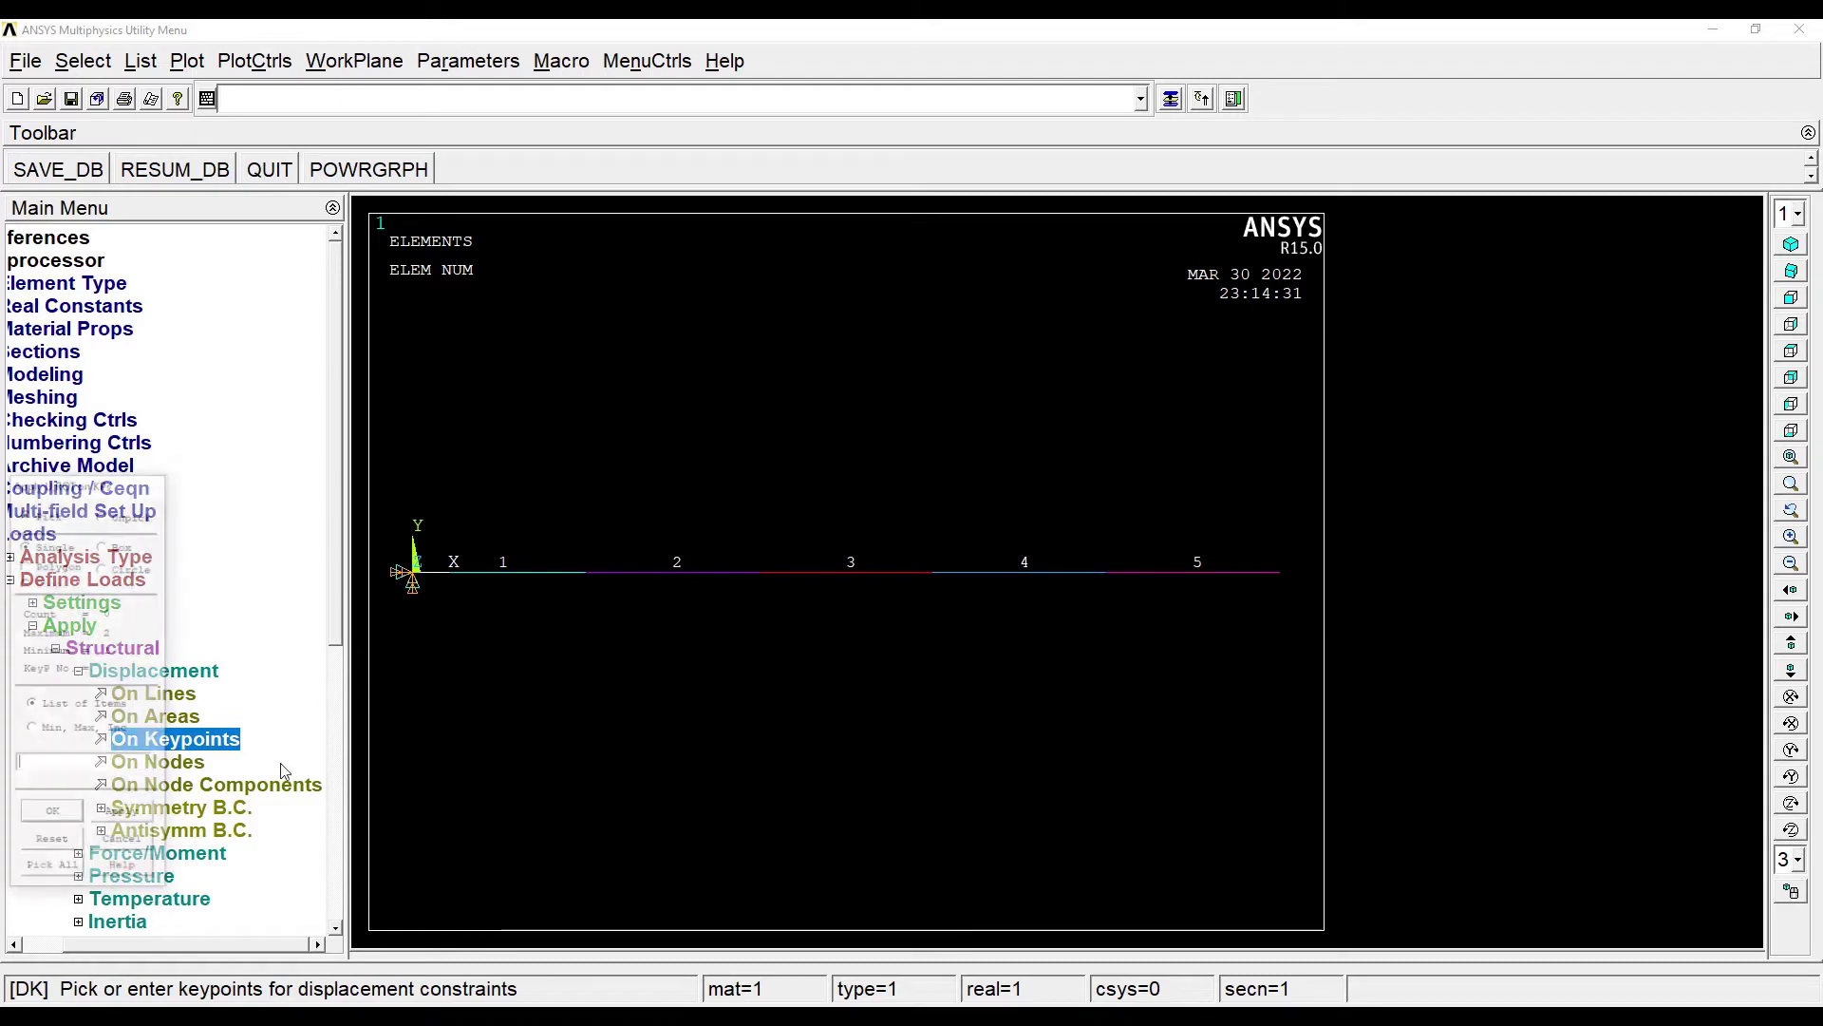
{"action": "left_click", "coordinate": [1277, 575]}
{"action": "left_click", "coordinate": [52, 814]}
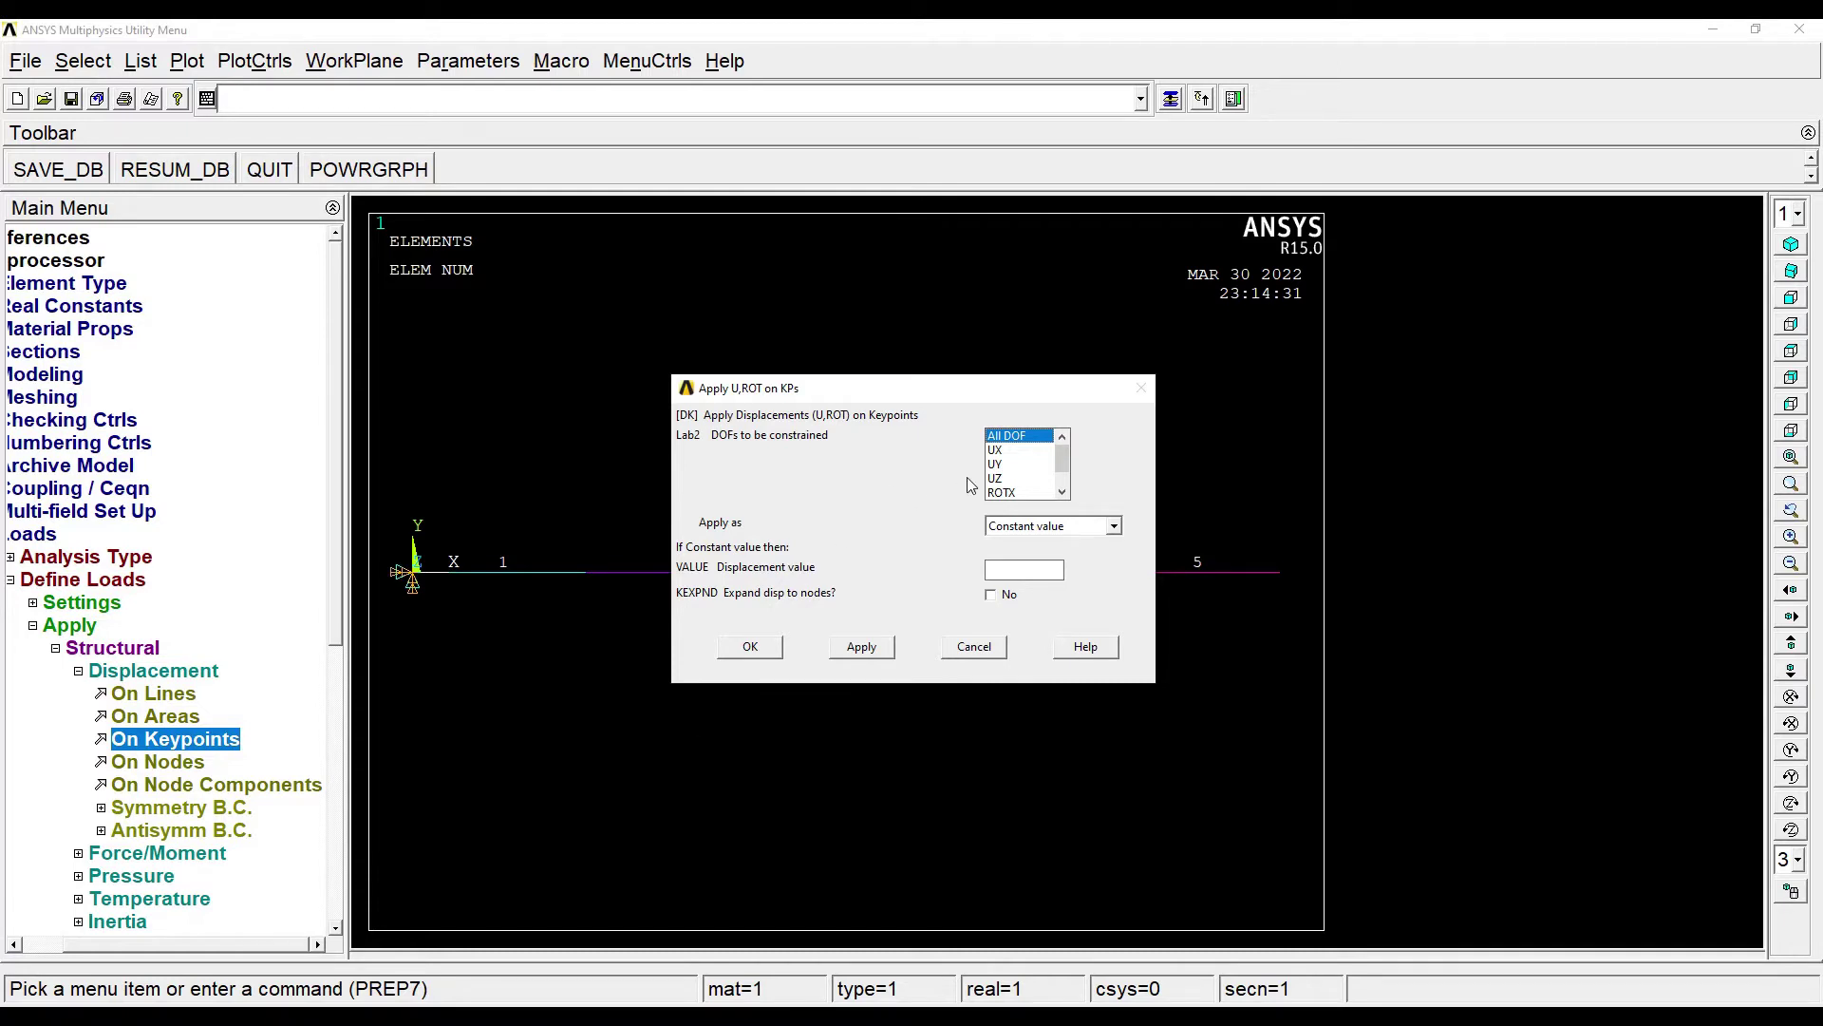
{"action": "left_click", "coordinate": [1016, 439]}
{"action": "left_click", "coordinate": [1014, 463]}
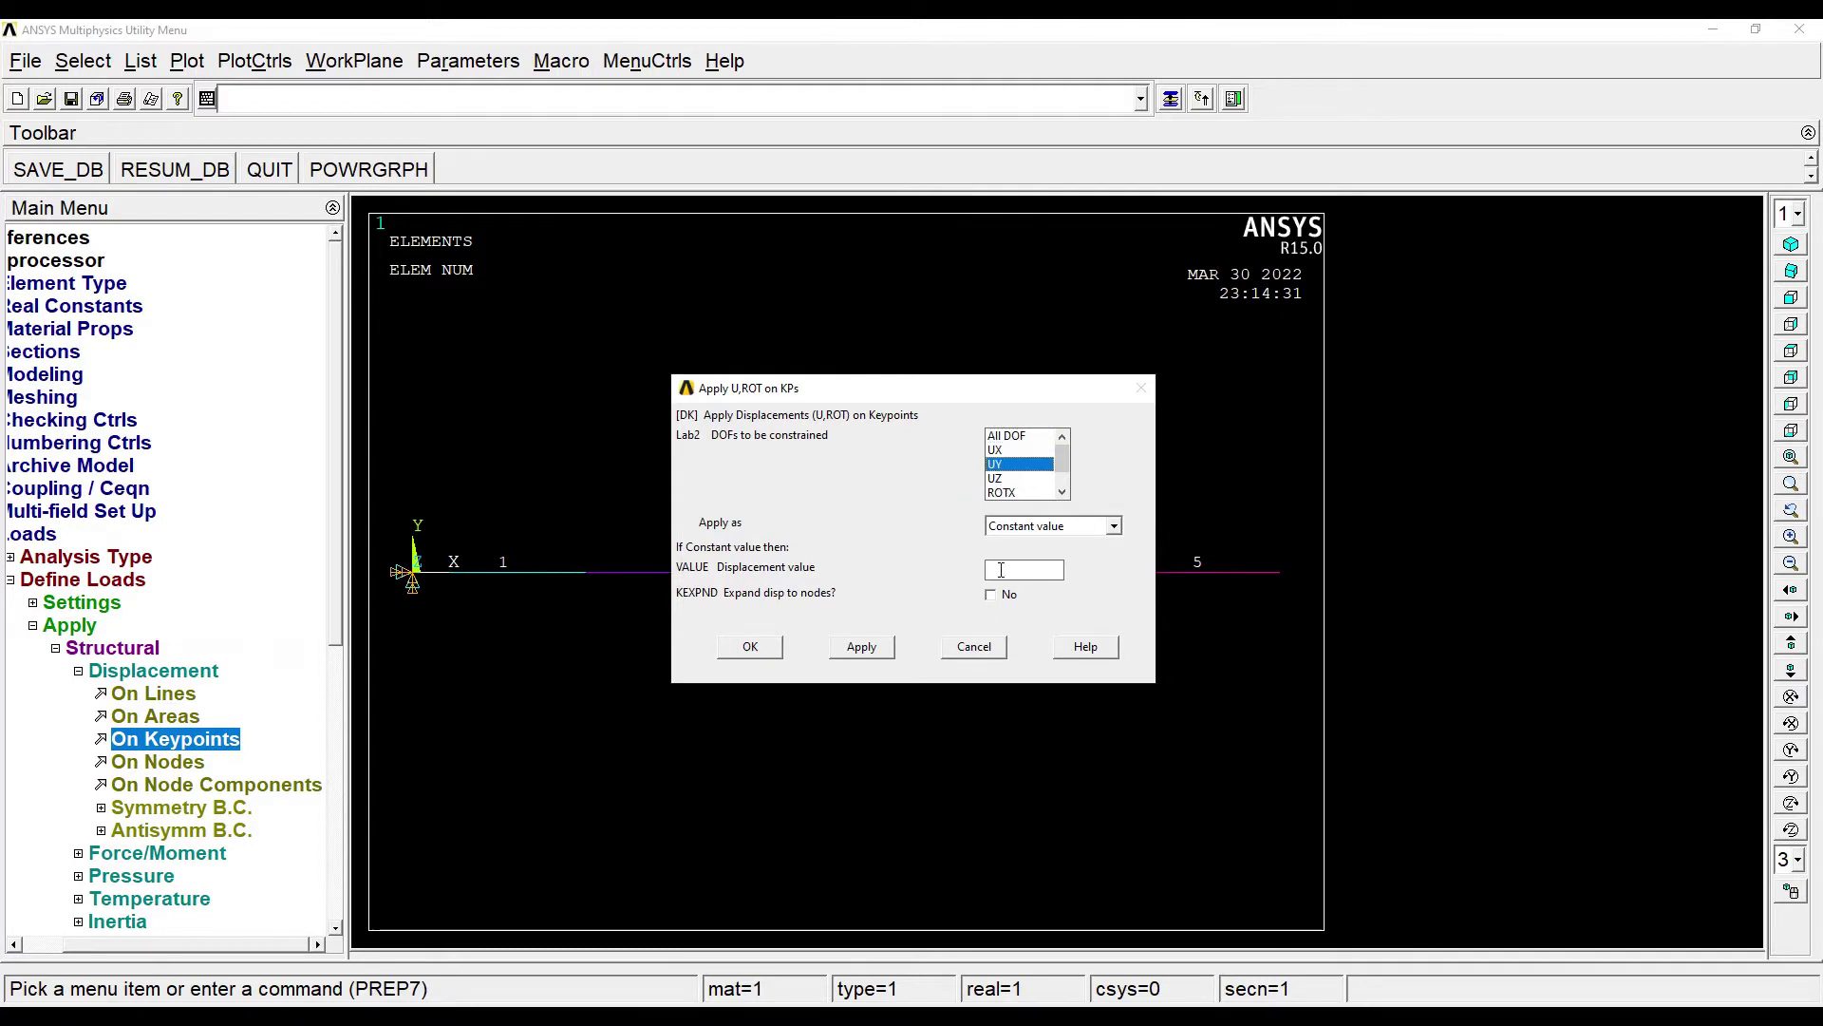
{"action": "left_click", "coordinate": [751, 647]}
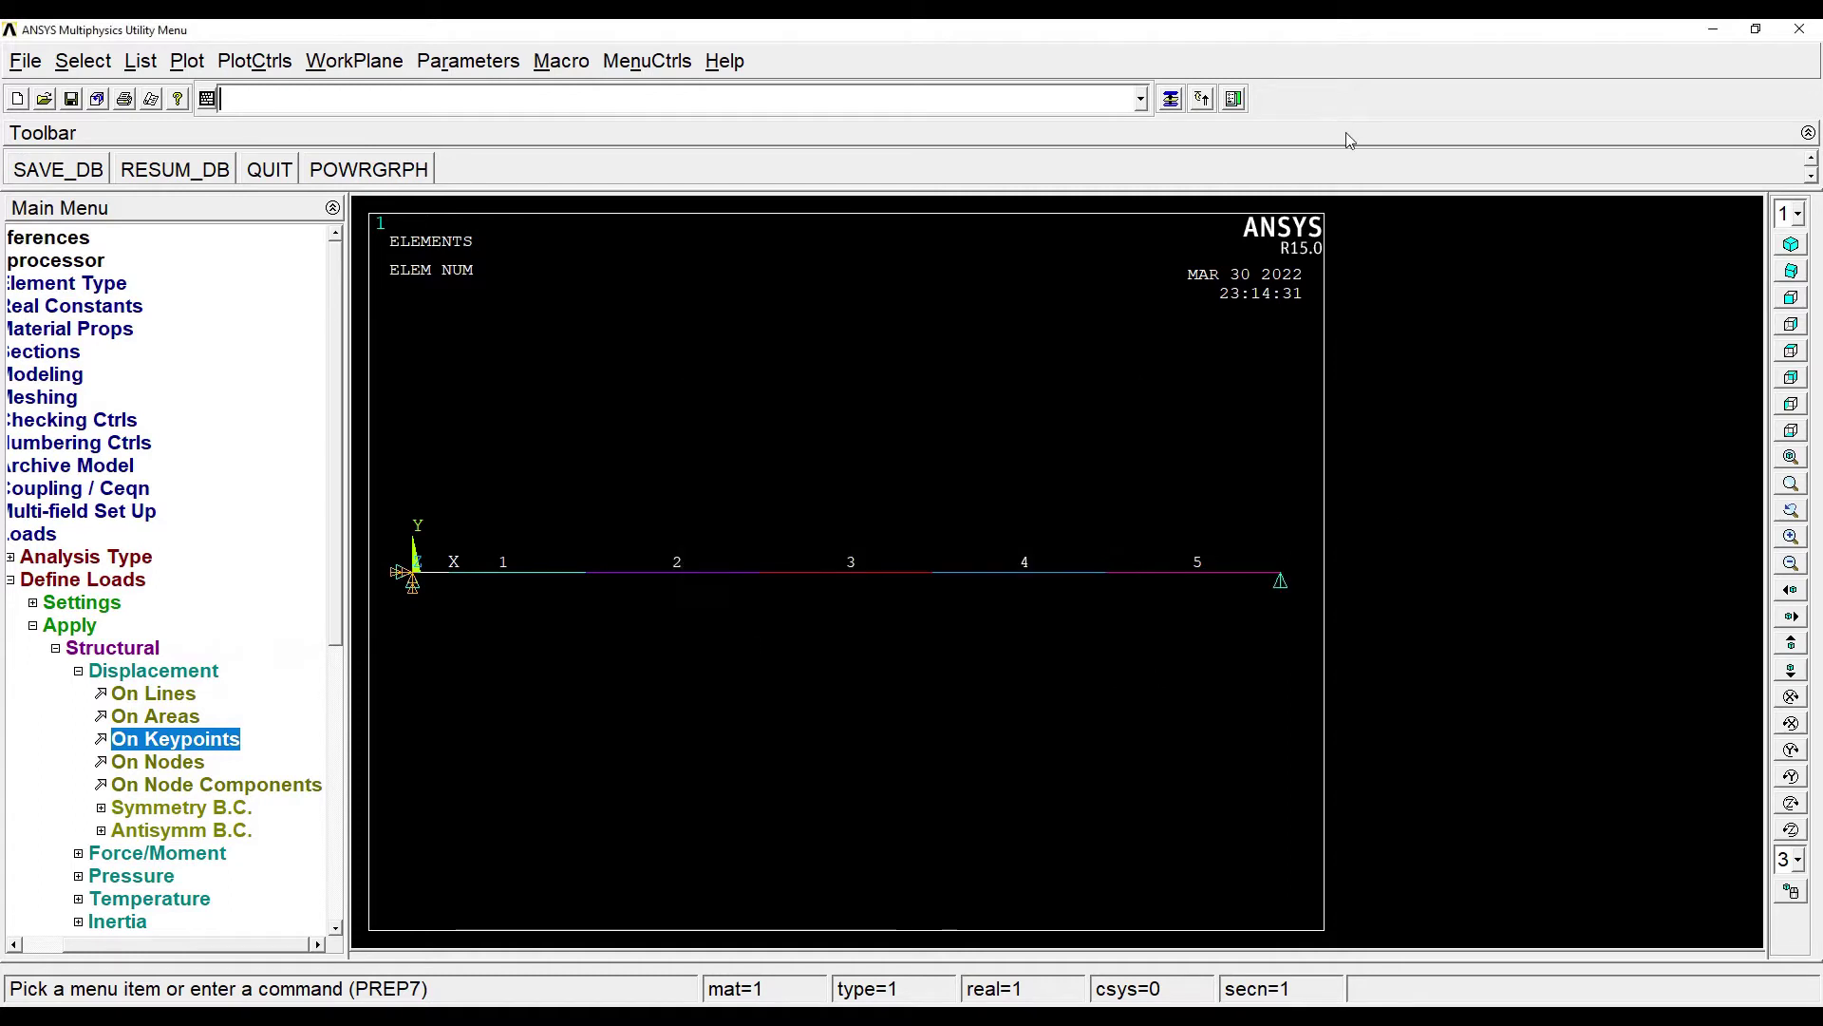
Step: Apply a downward FY force of -50 at the first picked beam node
{"action": "left_click", "coordinate": [131, 855]}
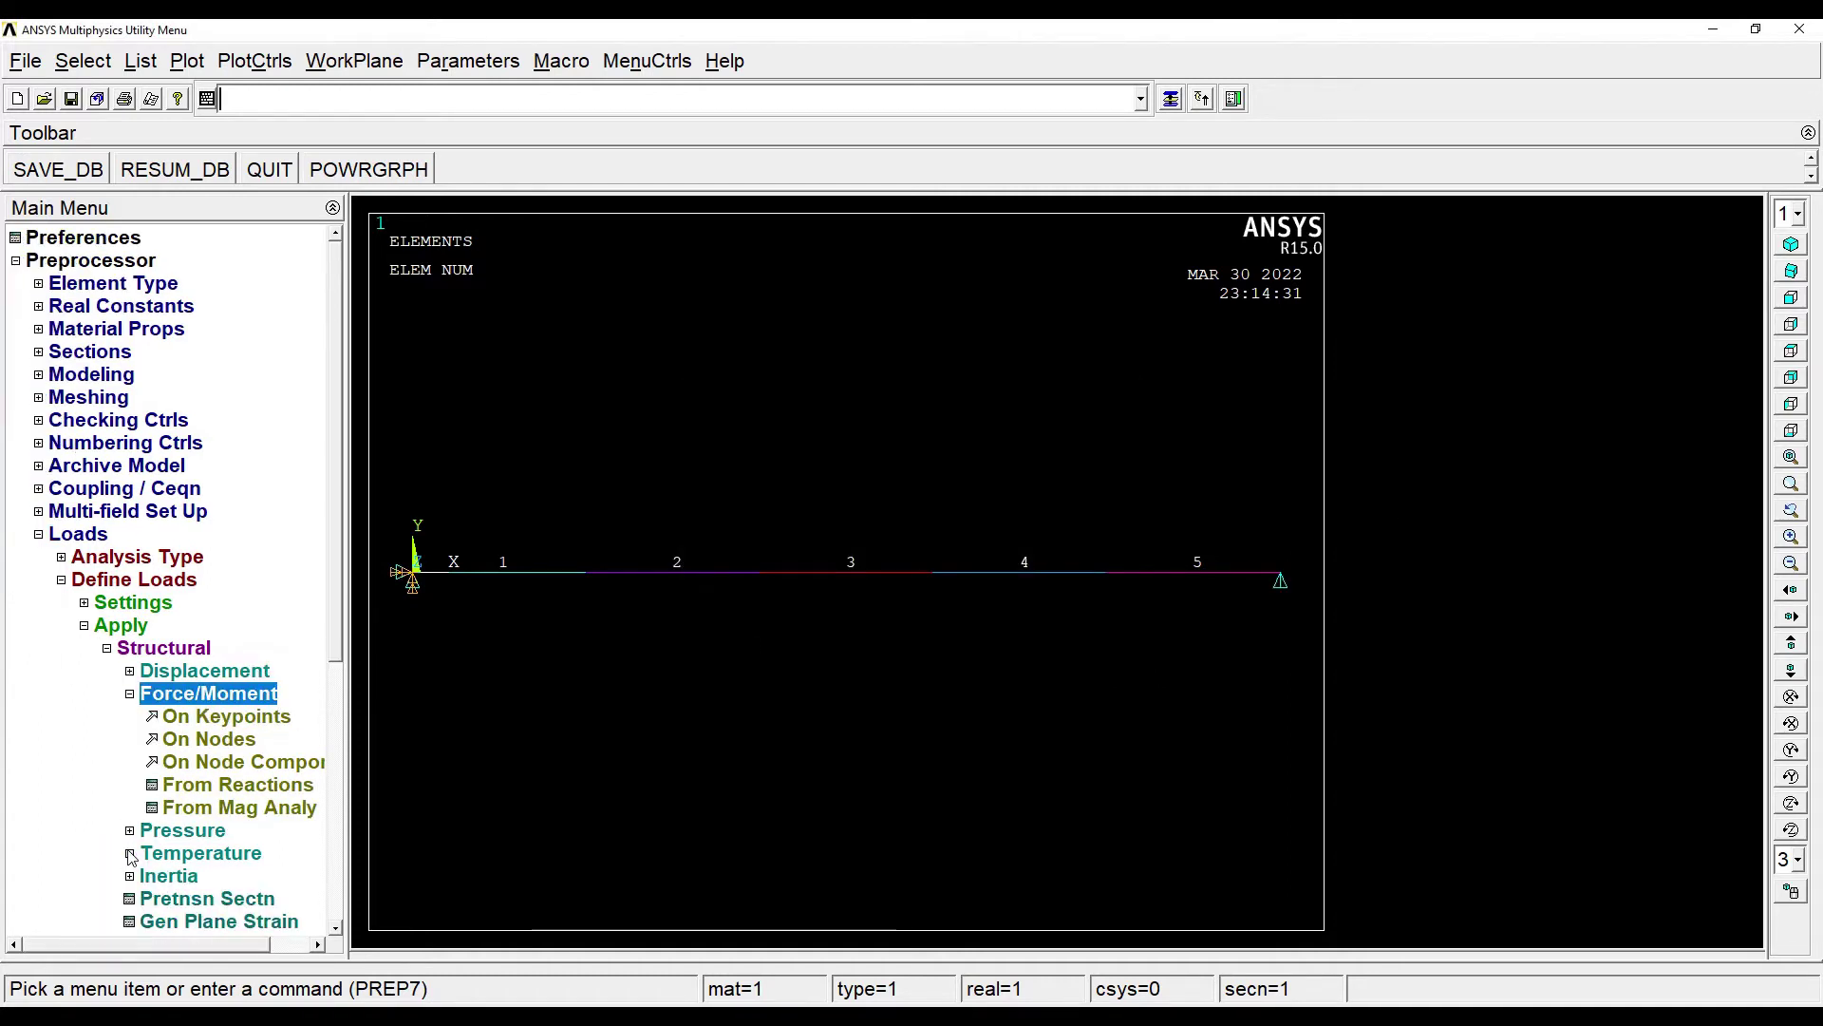
{"action": "left_click", "coordinate": [228, 741]}
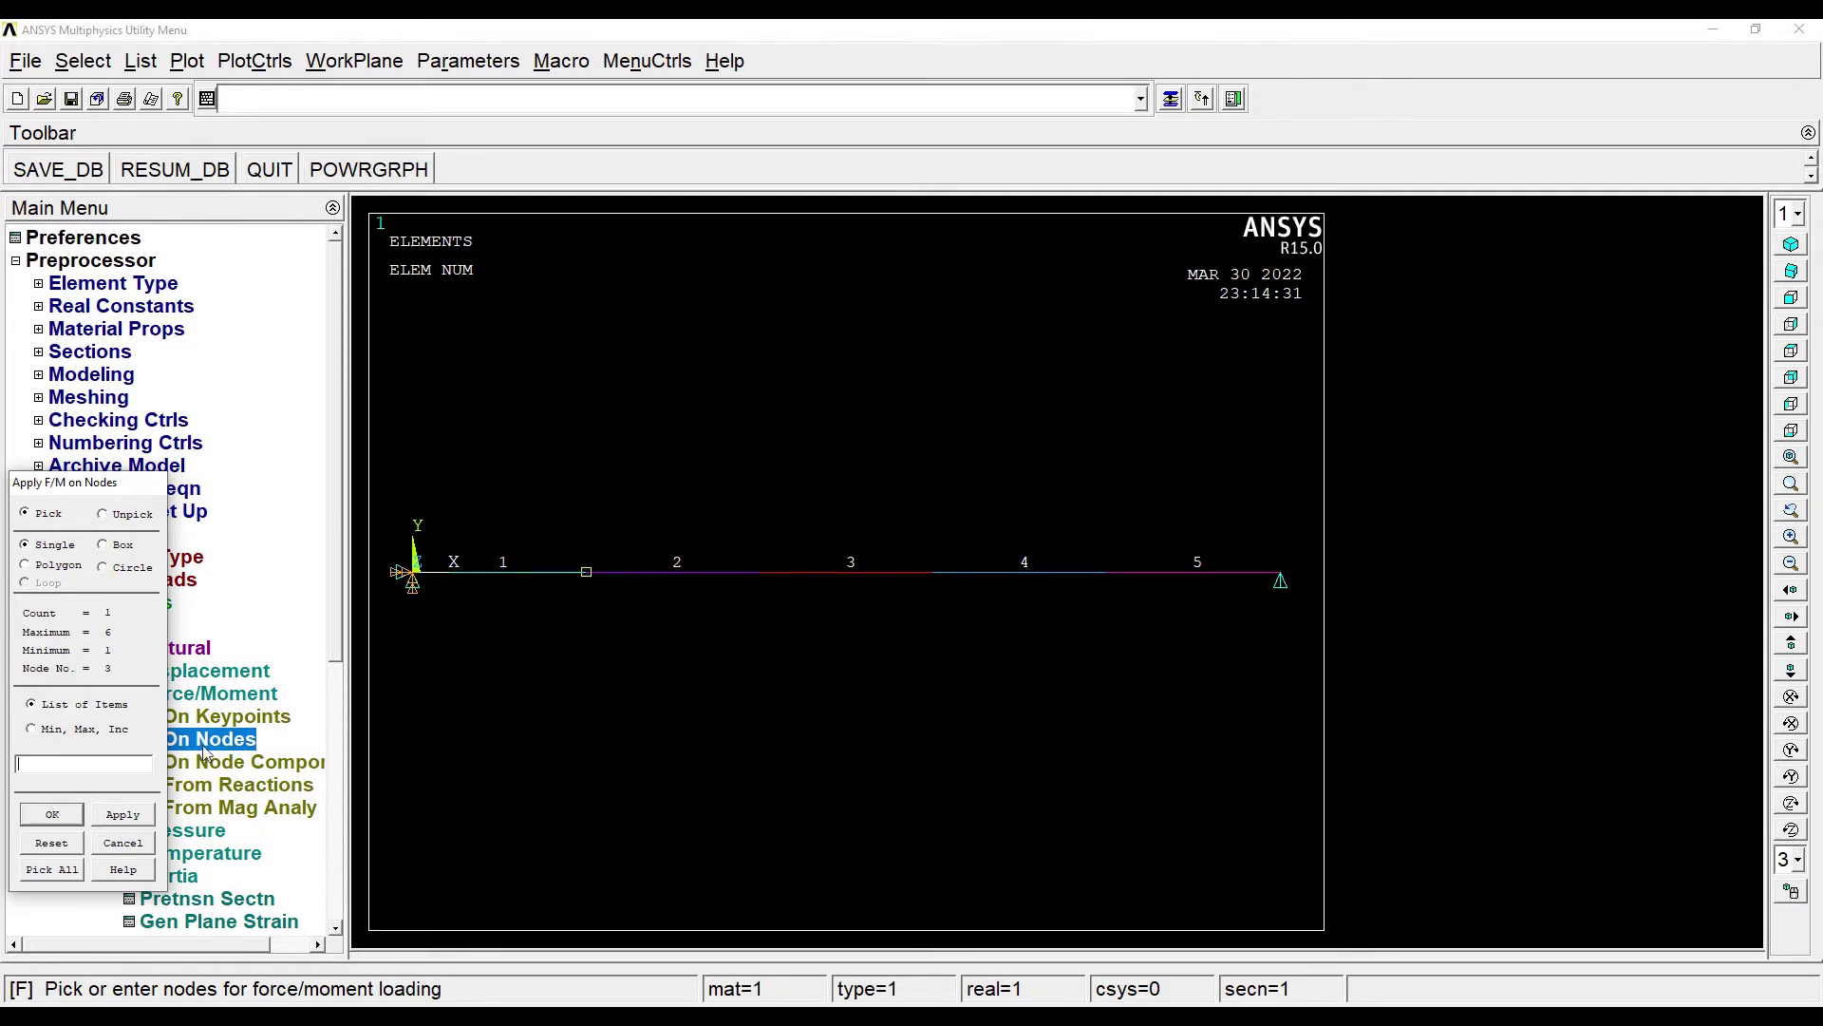
{"action": "left_click", "coordinate": [52, 814]}
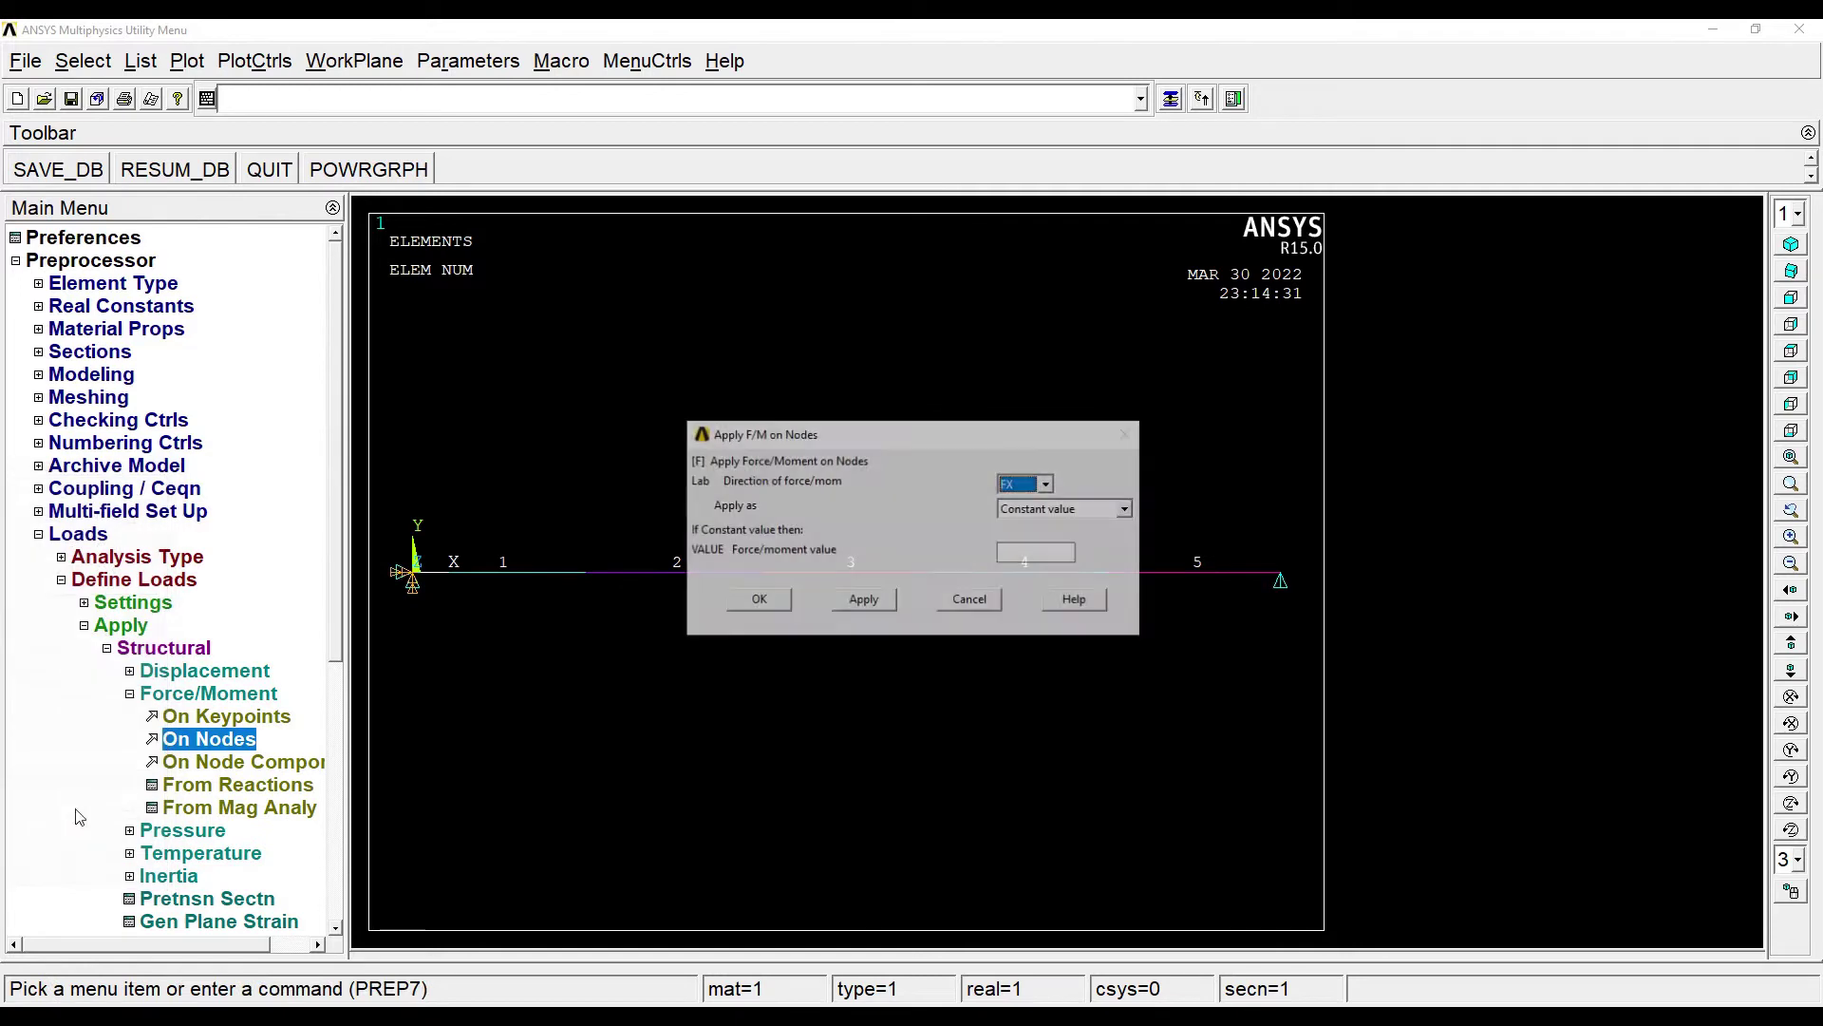
{"action": "left_click", "coordinate": [1047, 485]}
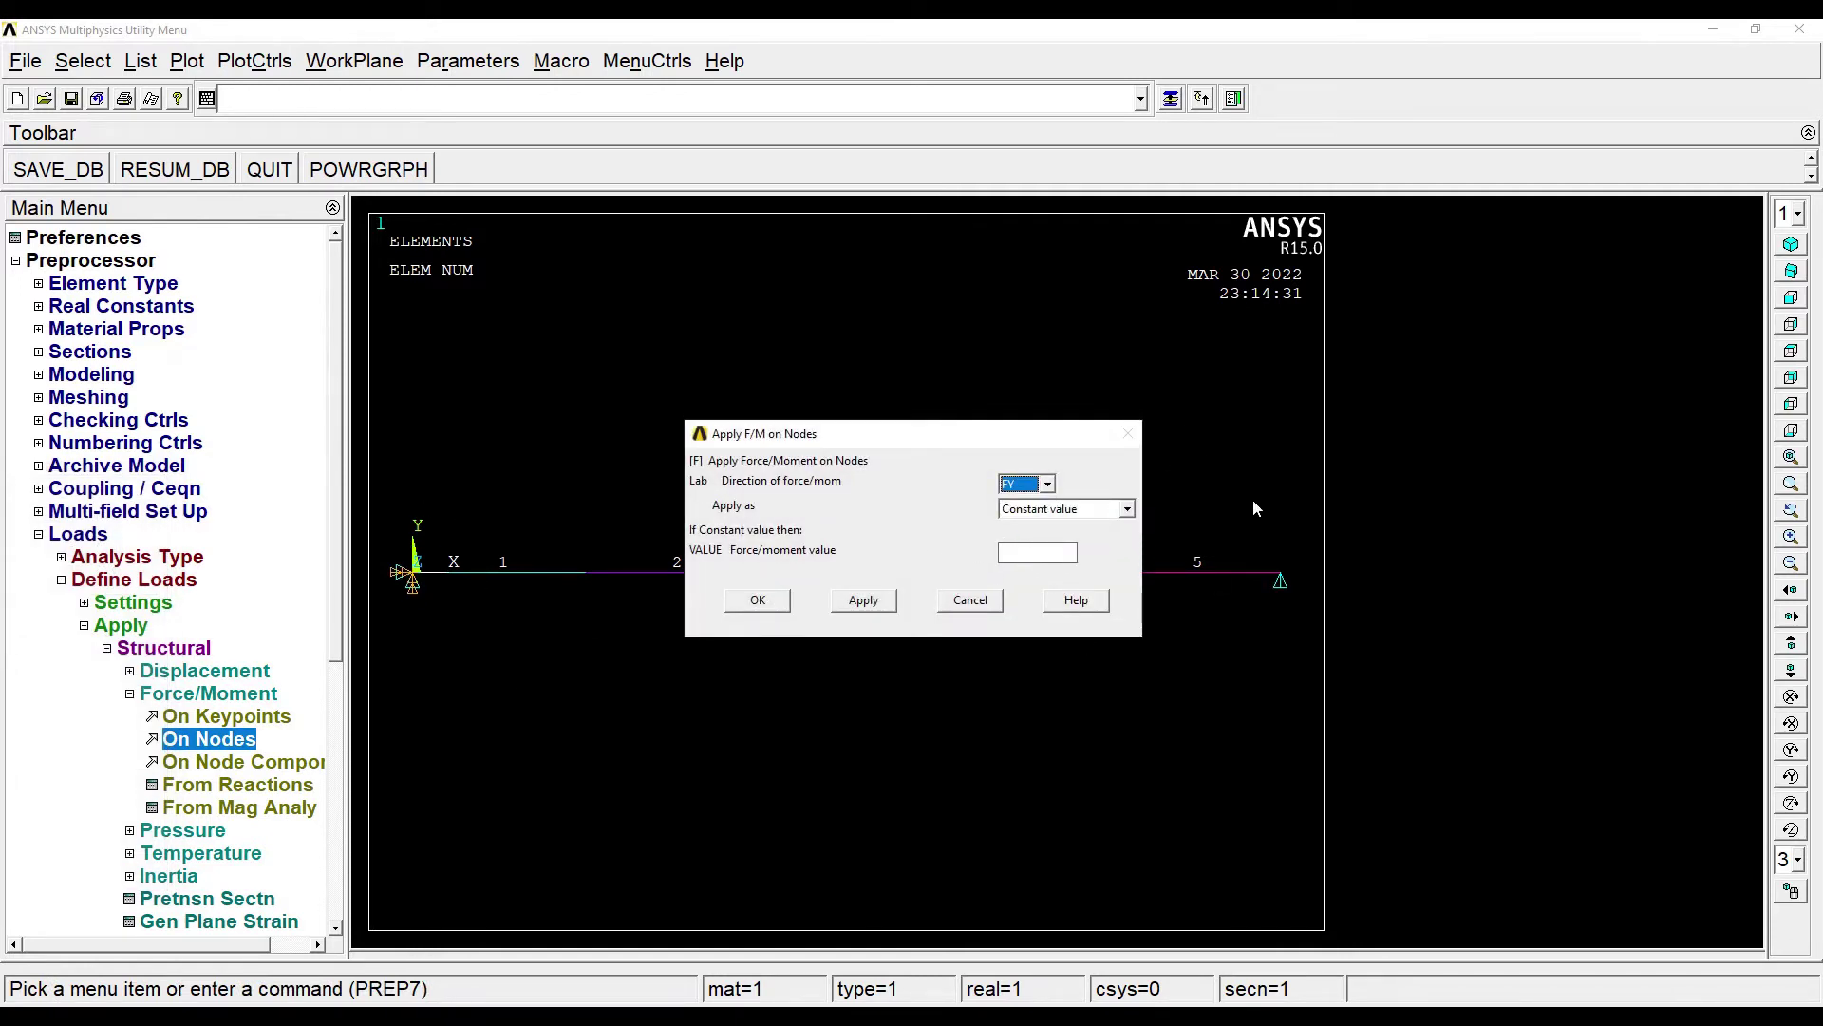
{"action": "left_click", "coordinate": [1019, 556]}
{"action": "left_click", "coordinate": [865, 599]}
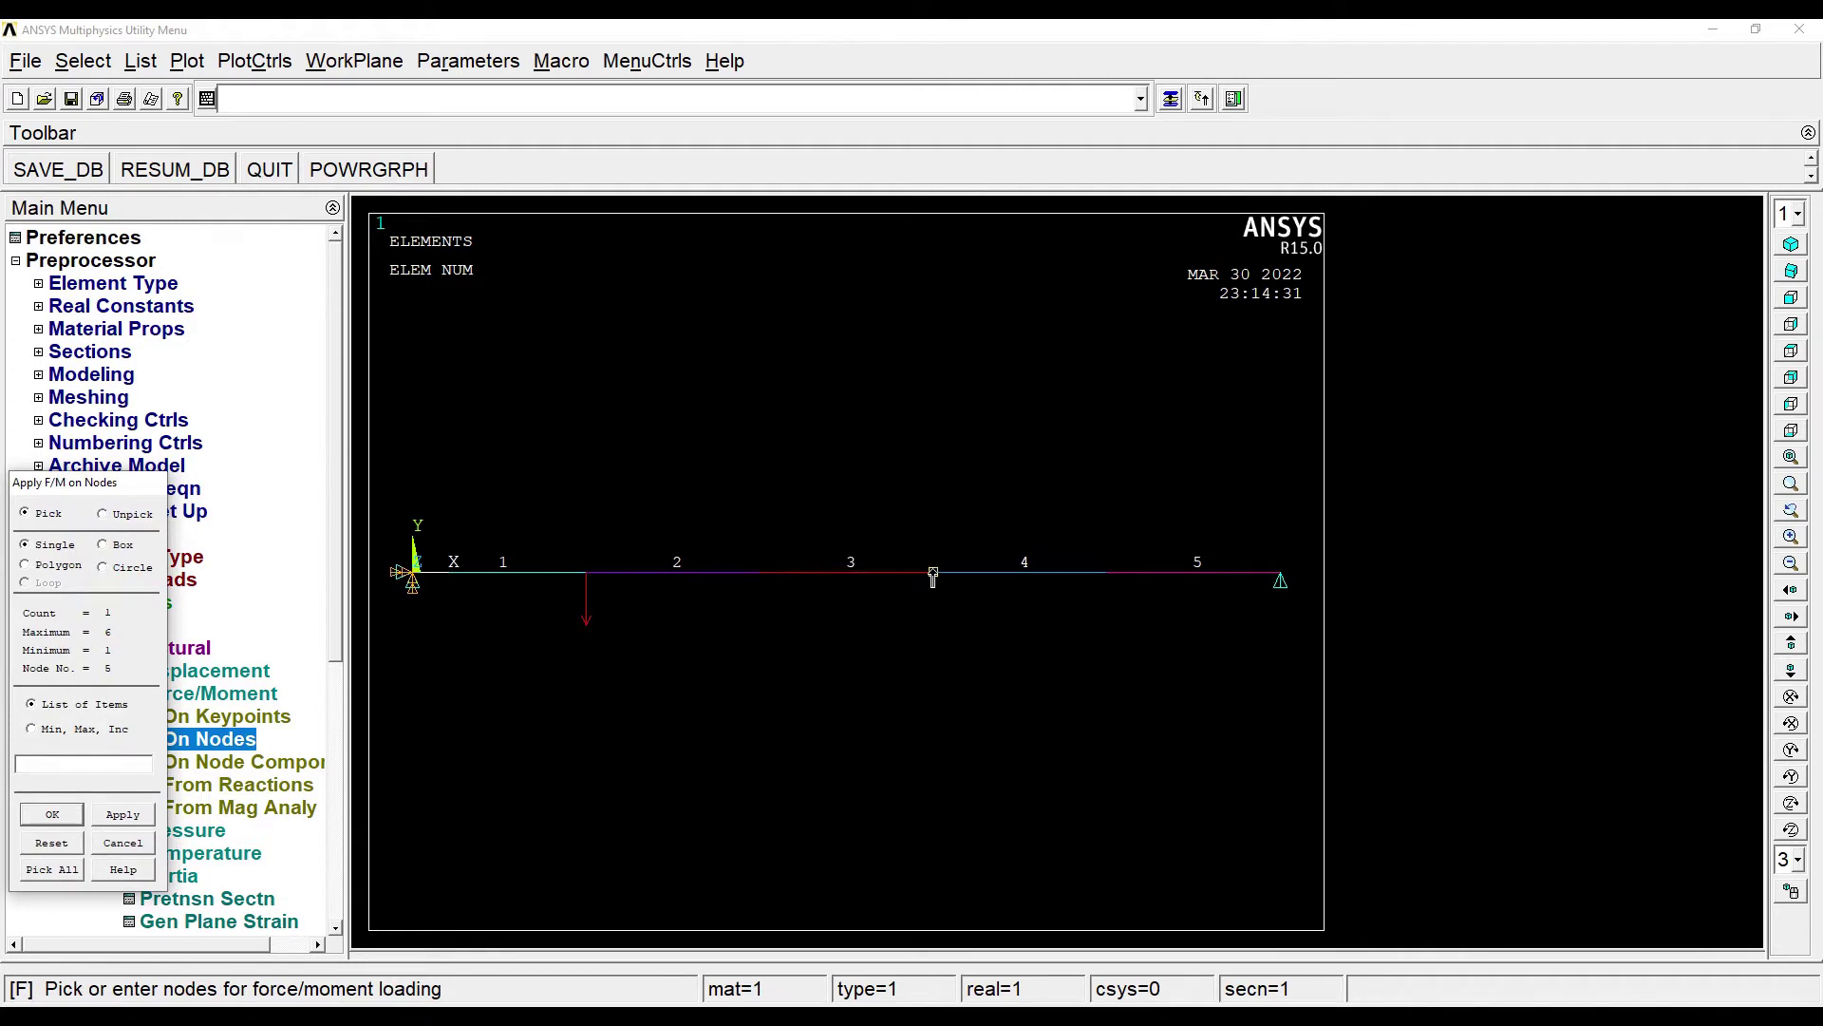
Step: Apply FY forces of -100 at node 5 and -60 at a third node
{"action": "left_click", "coordinate": [931, 573]}
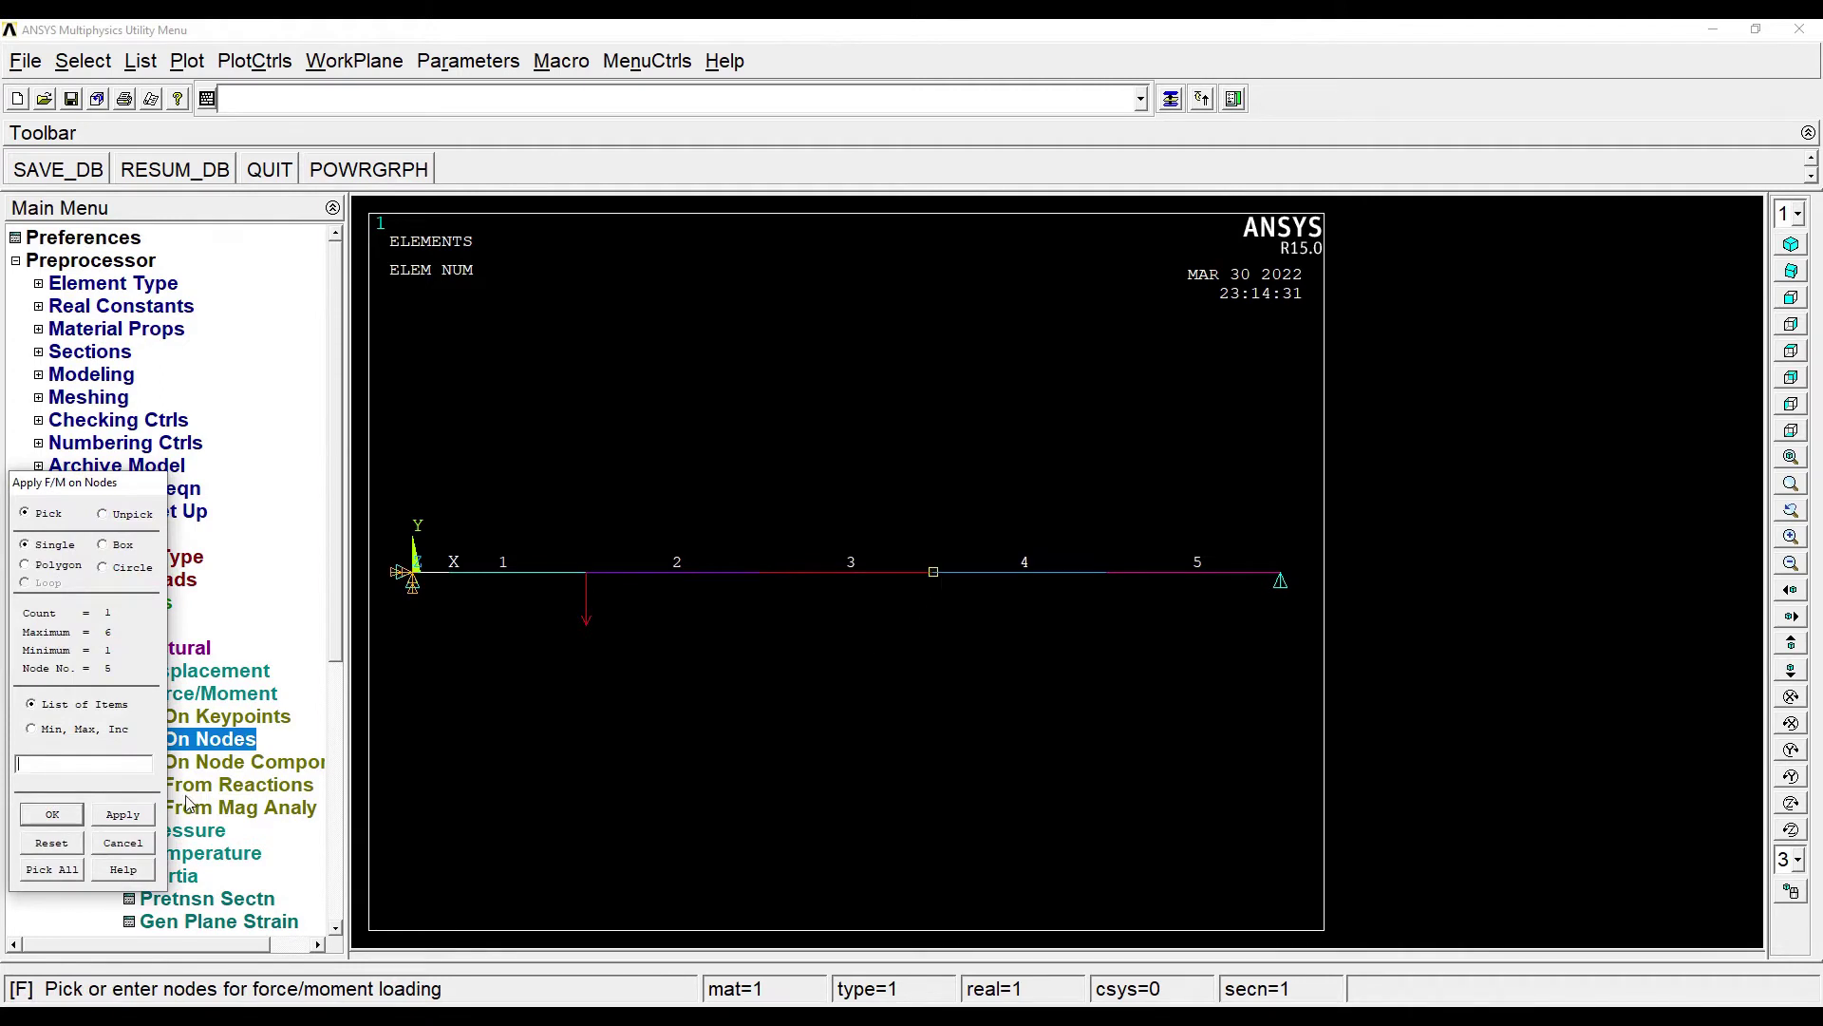
{"action": "left_click", "coordinate": [52, 814]}
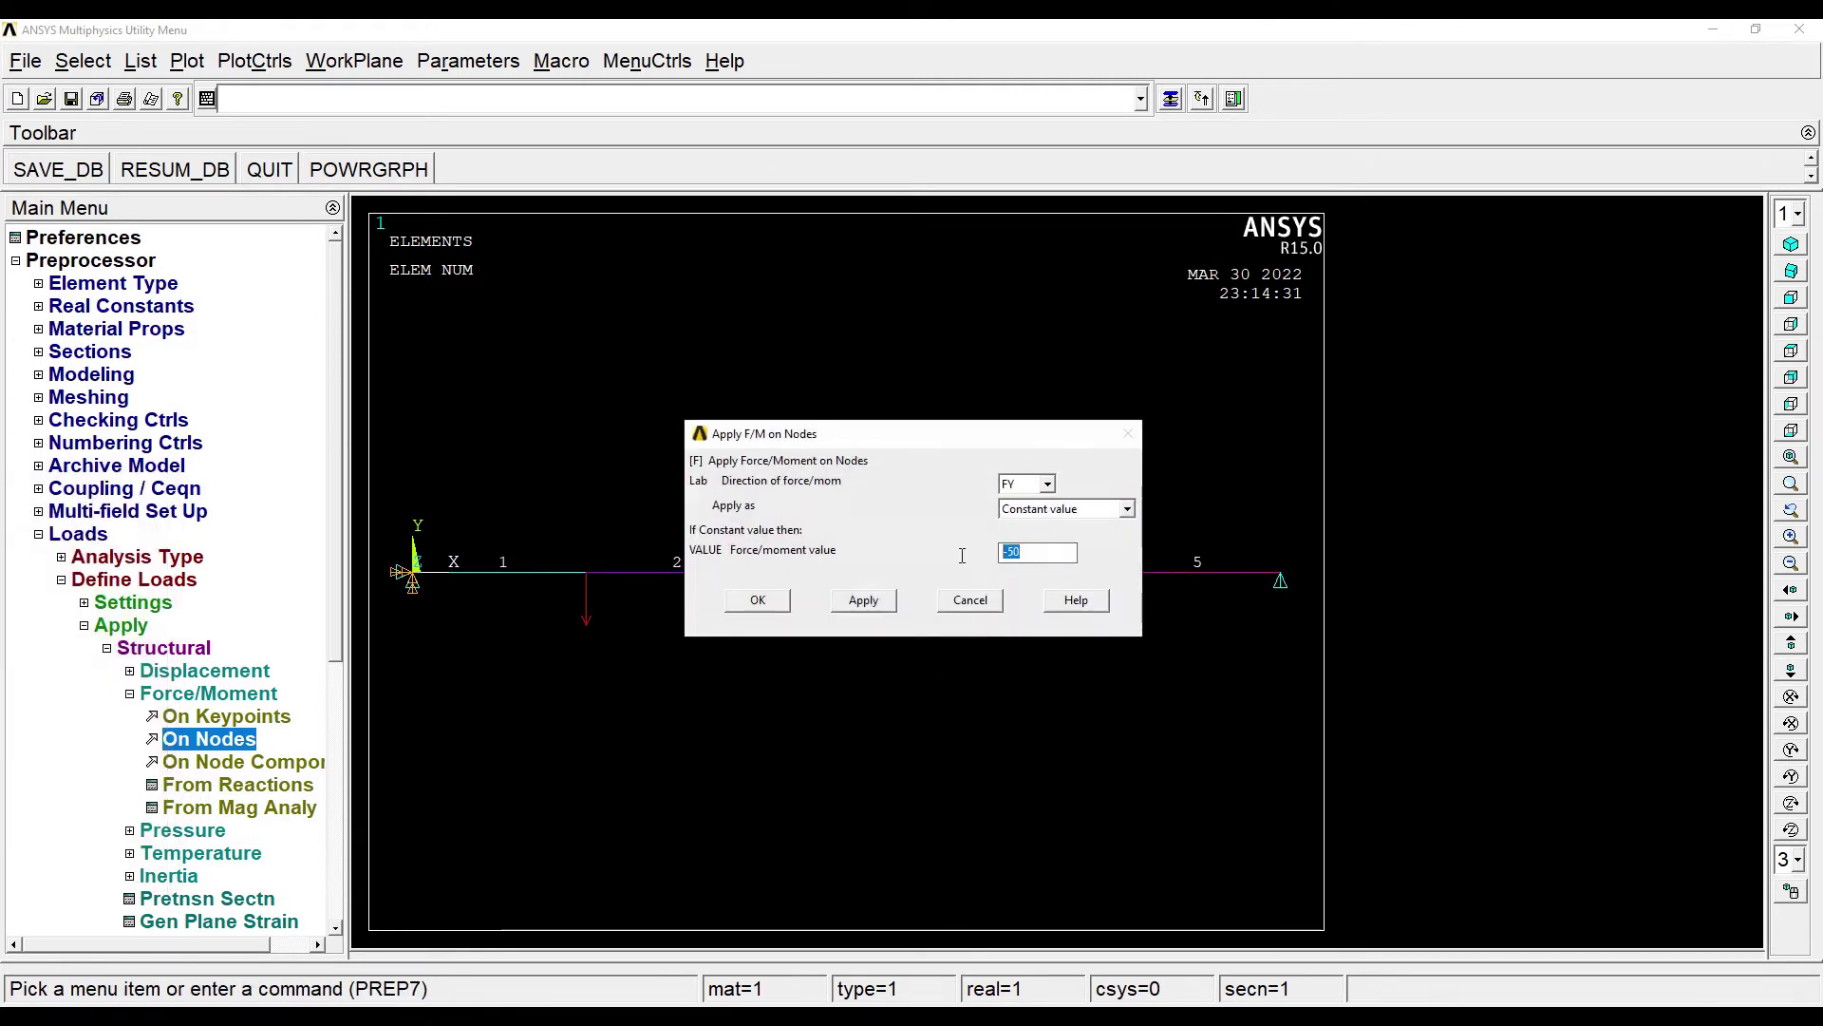
{"action": "type", "text": "-"}
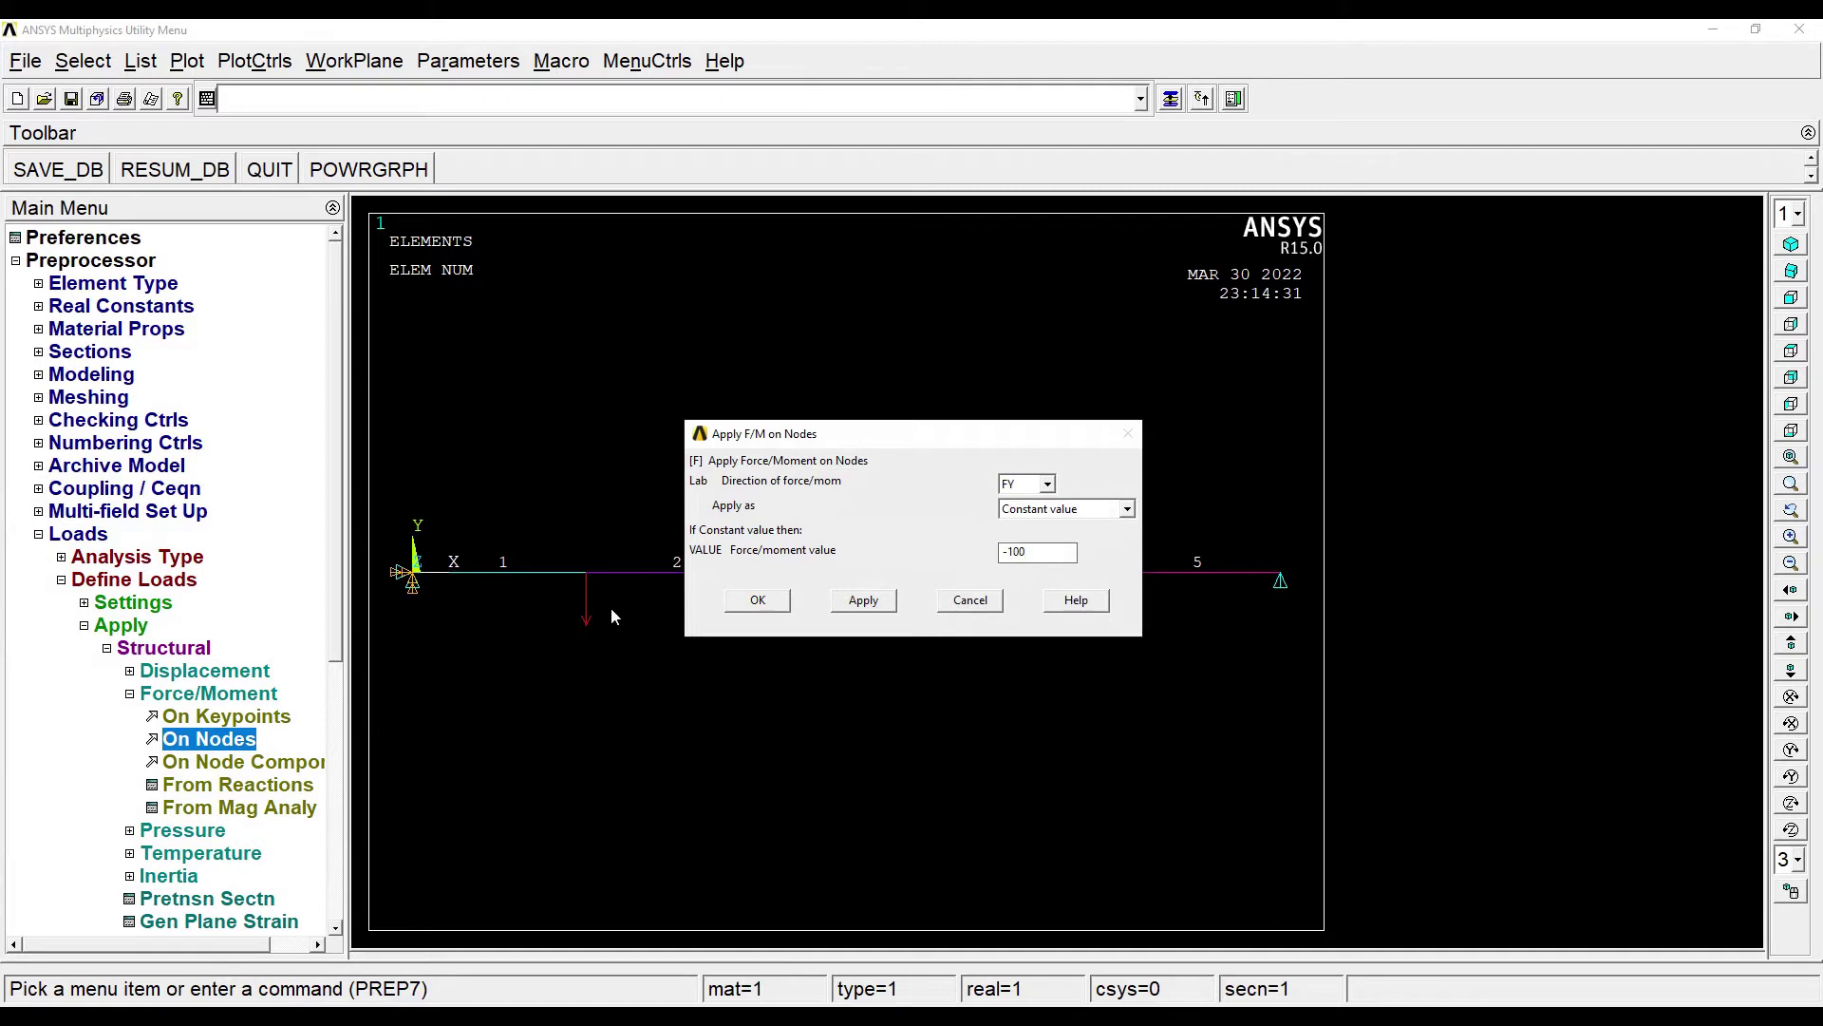
{"action": "left_click", "coordinate": [861, 601]}
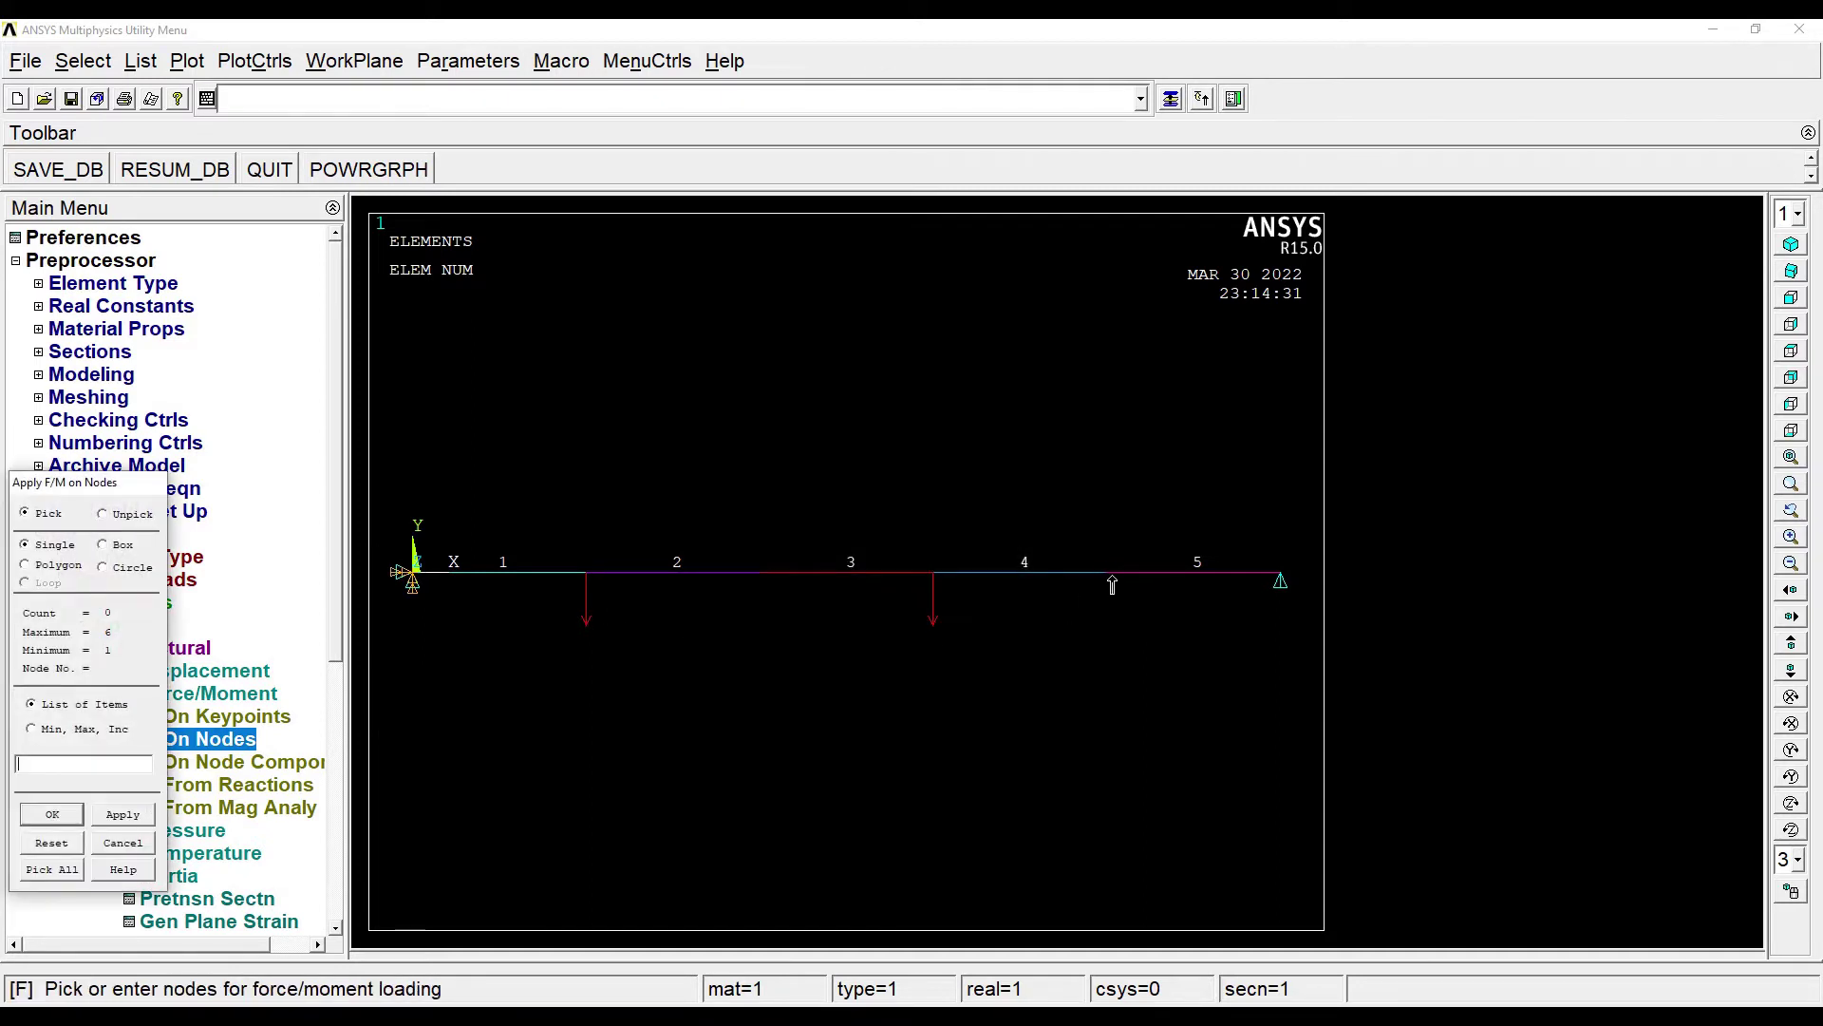
{"action": "left_click", "coordinate": [52, 815]}
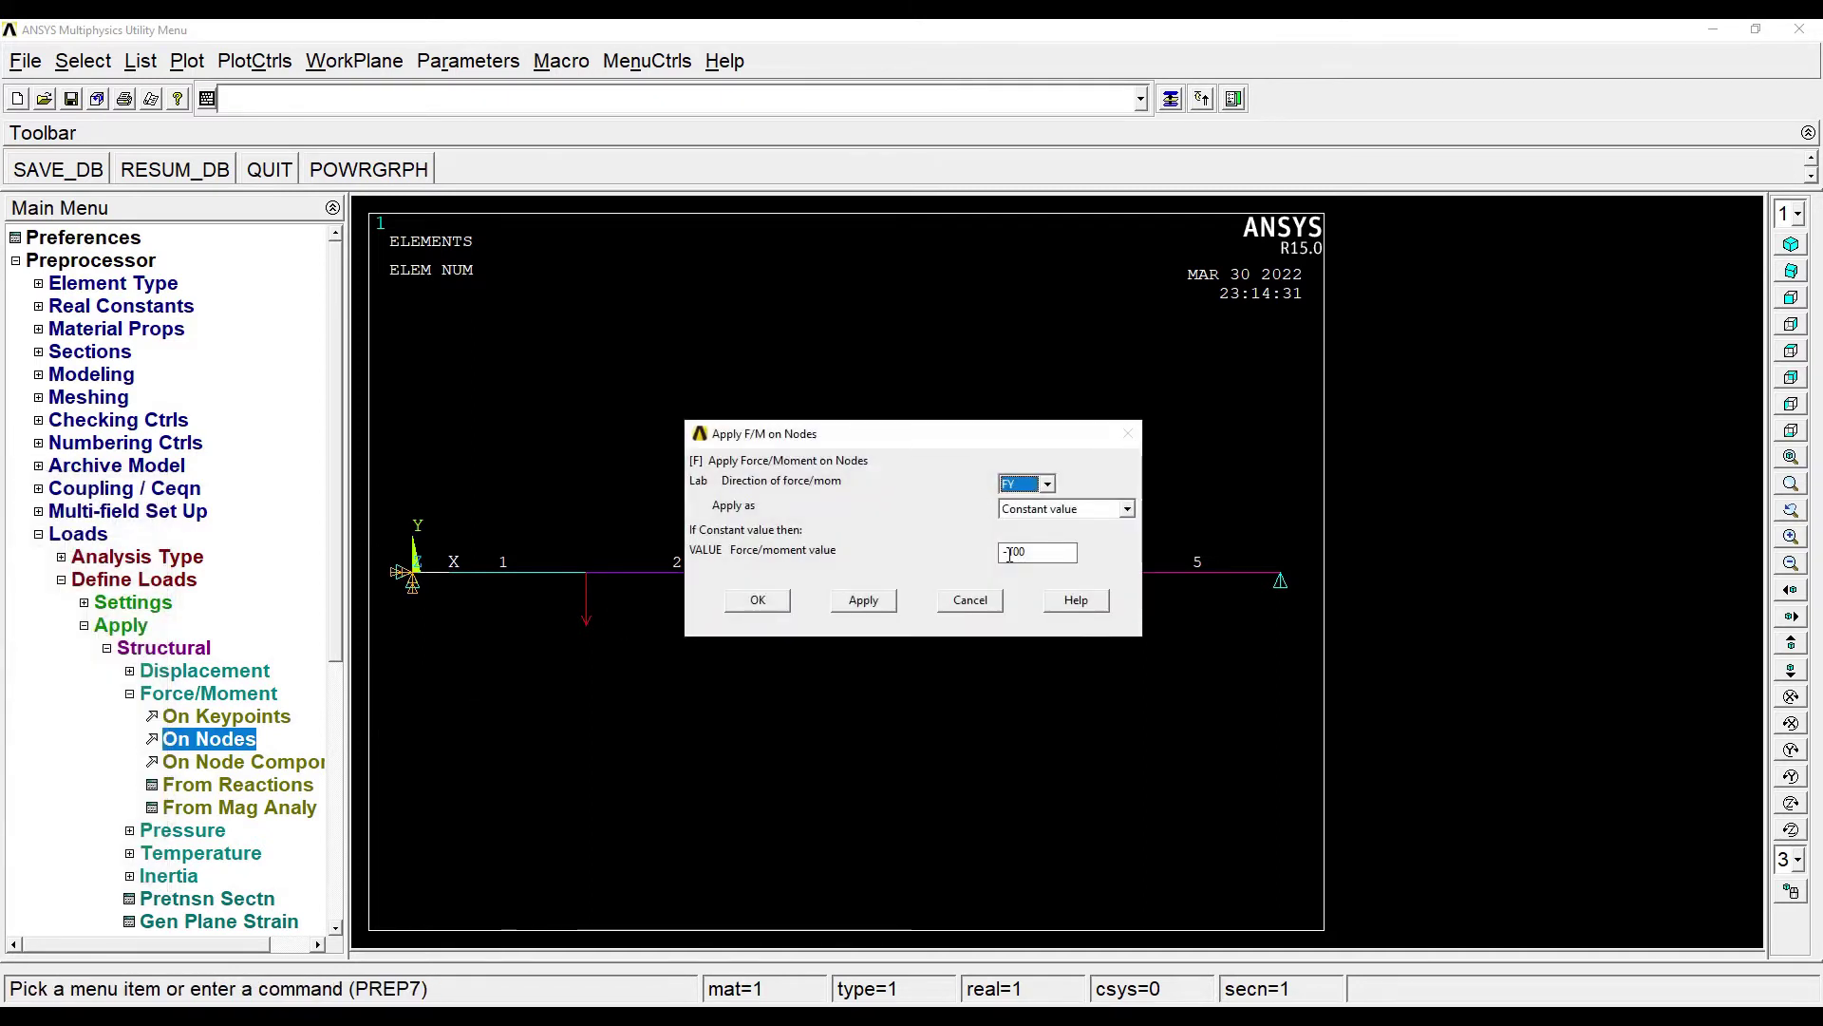
{"action": "left_click", "coordinate": [1039, 554]}
{"action": "double_click", "coordinate": [1039, 559]}
{"action": "type", "text": "-"}
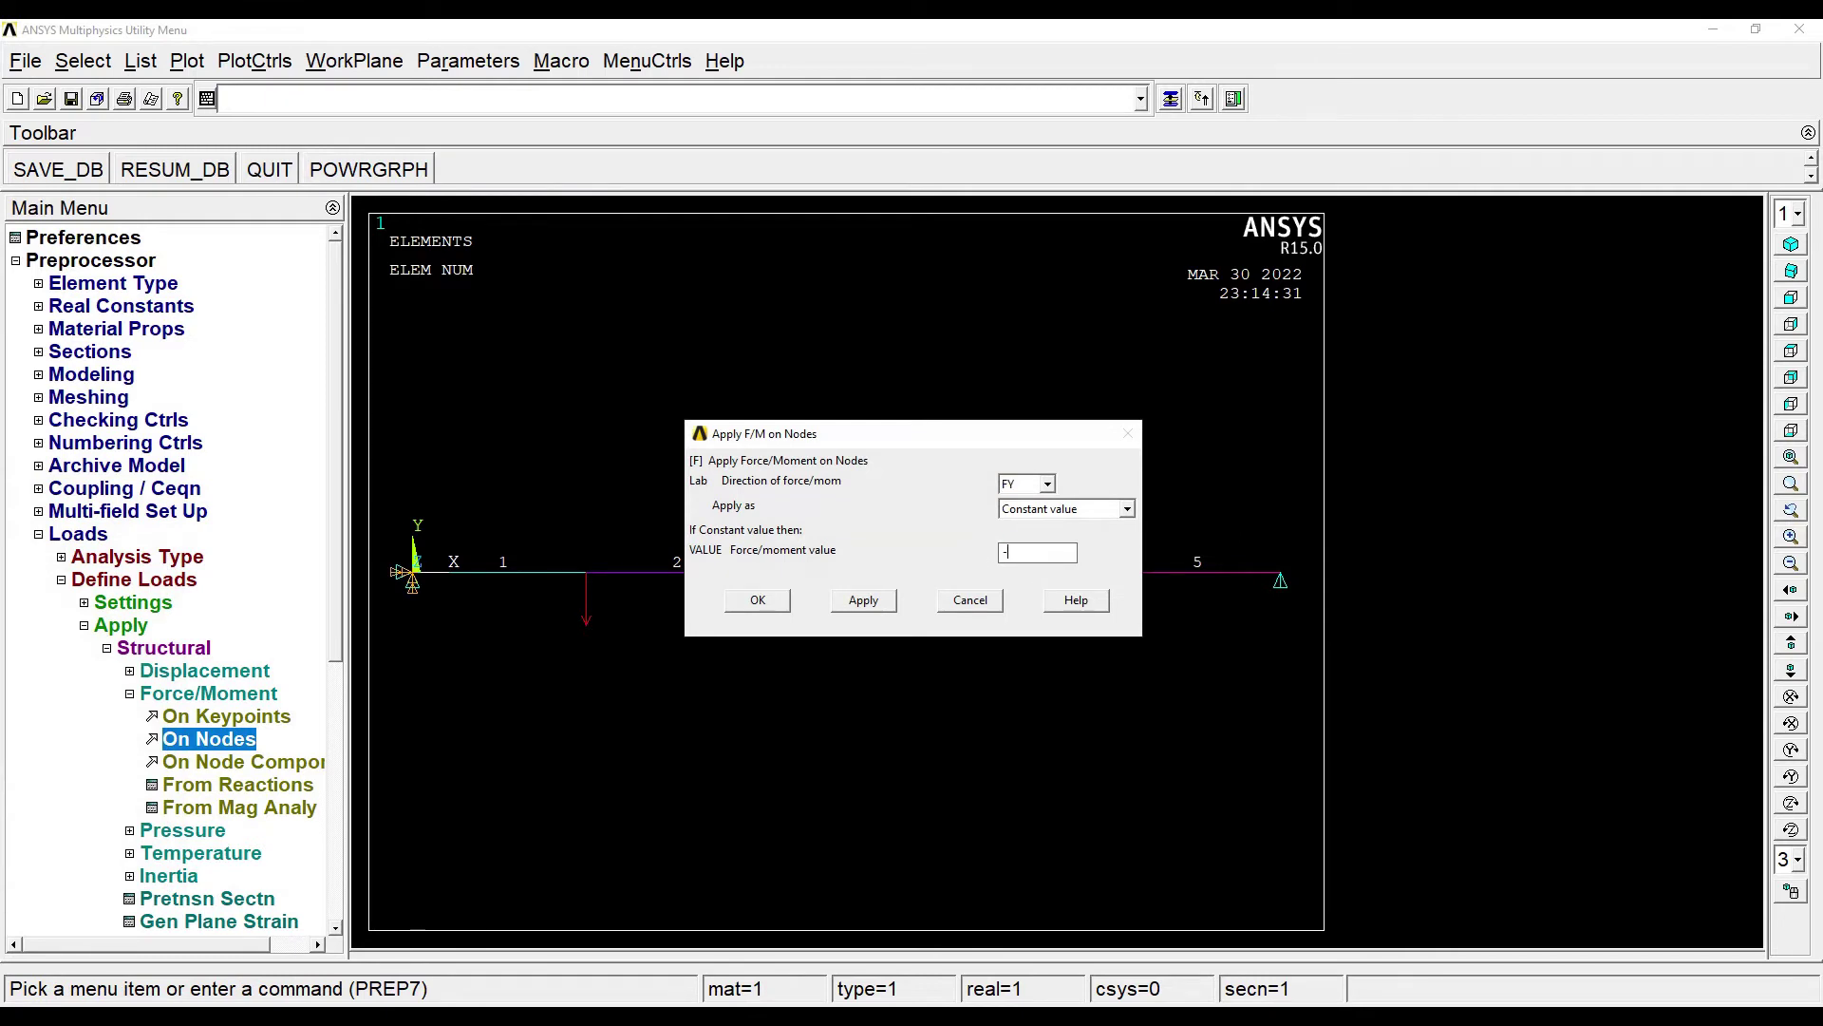
{"action": "left_click", "coordinate": [771, 600]}
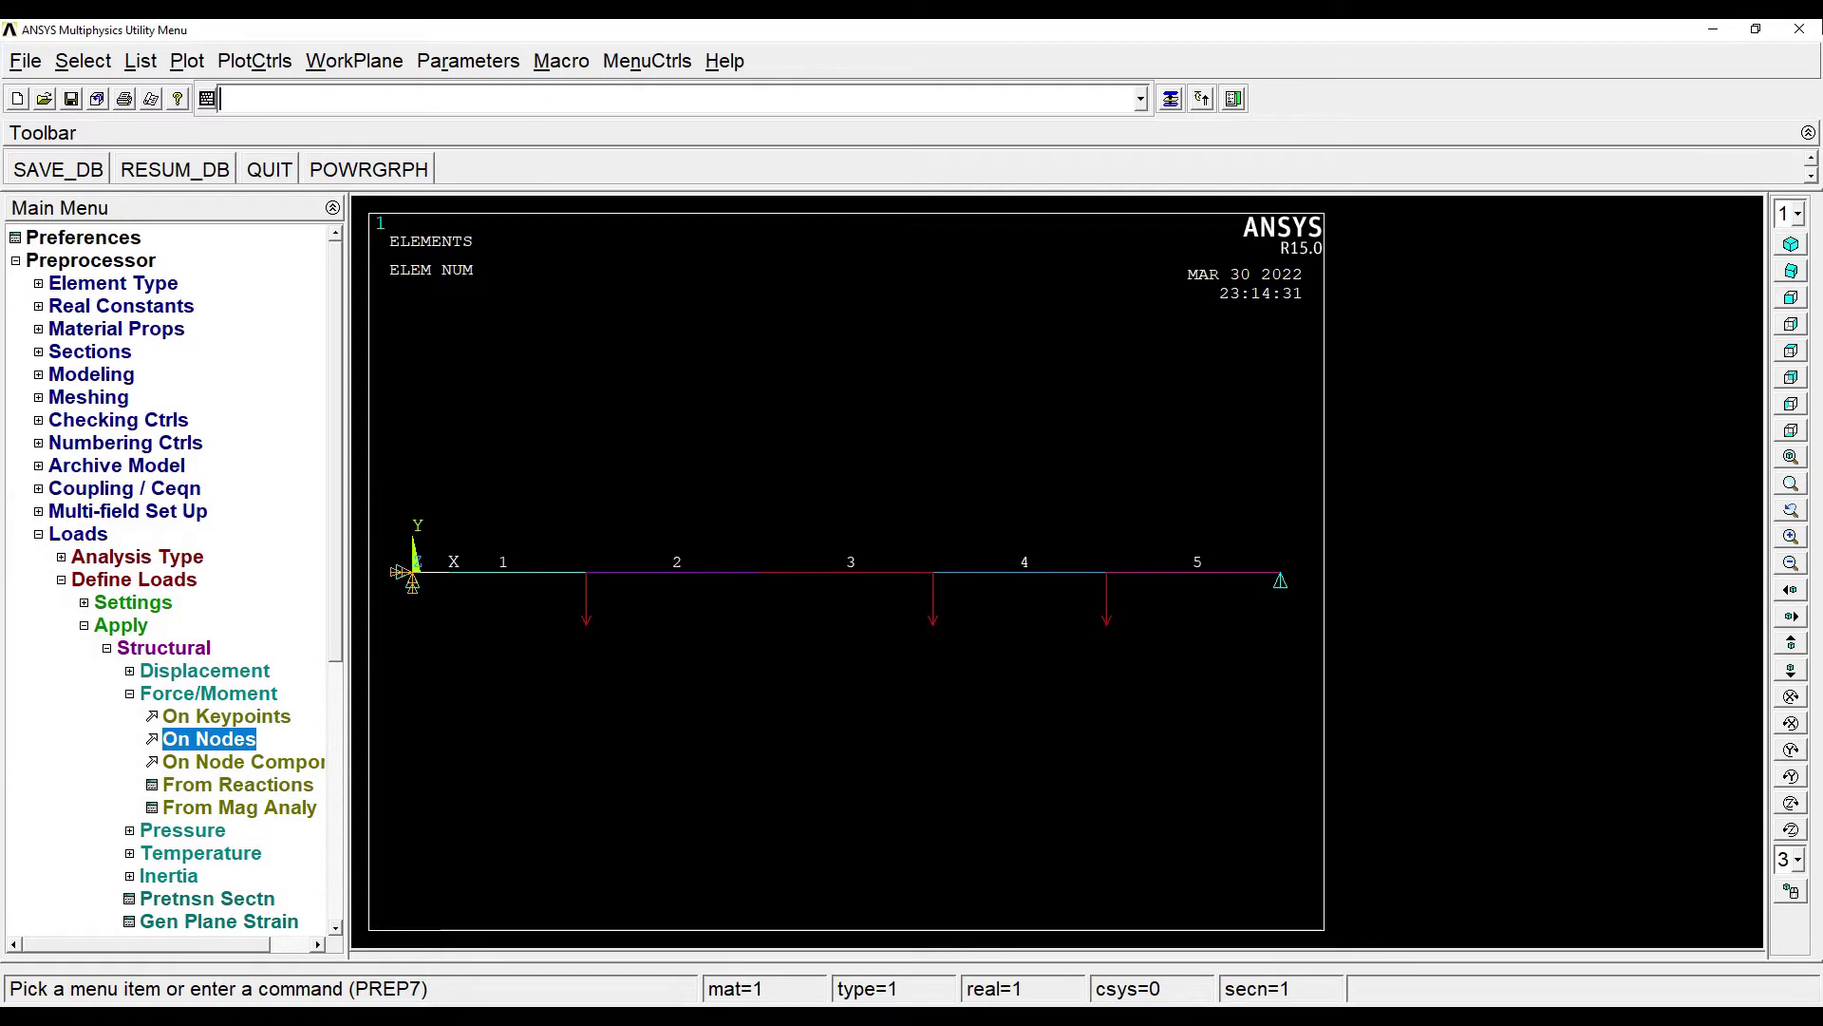
{"action": "left_click", "coordinate": [77, 536]}
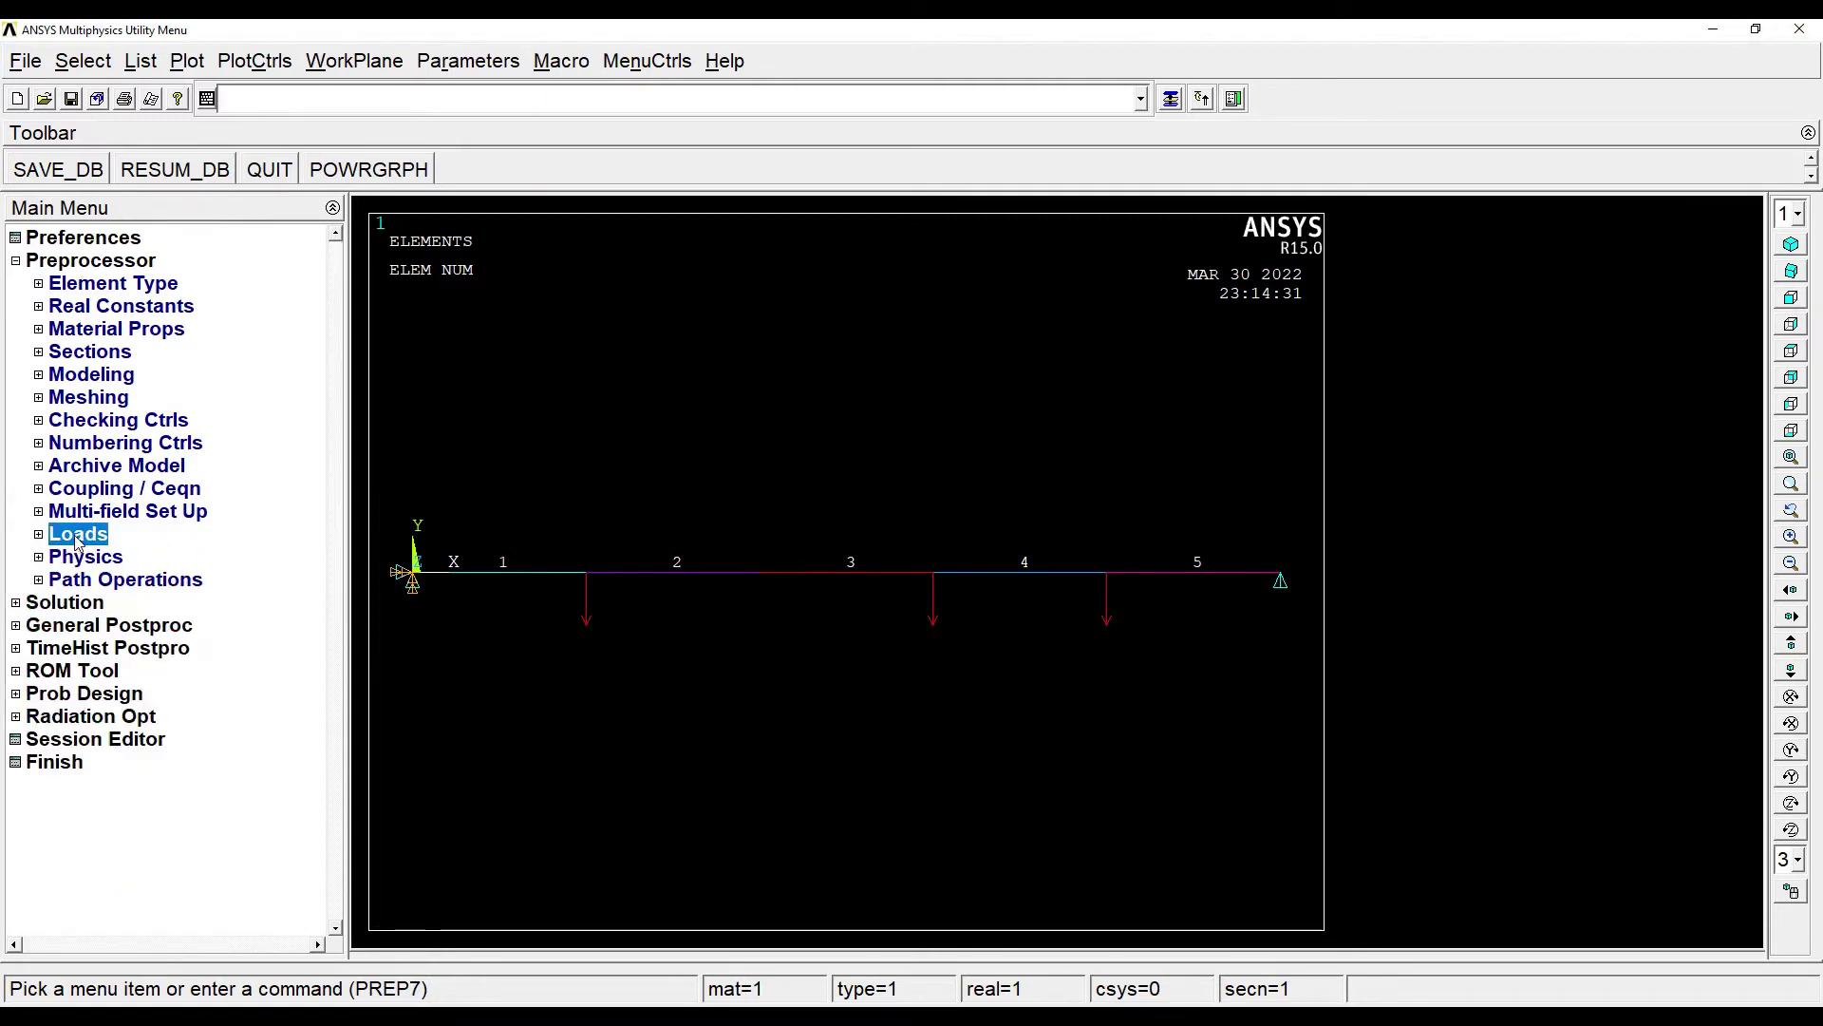
Step: Solve the current load step and dismiss the 'Solution is done' notice and status listing
{"action": "left_click", "coordinate": [68, 604]}
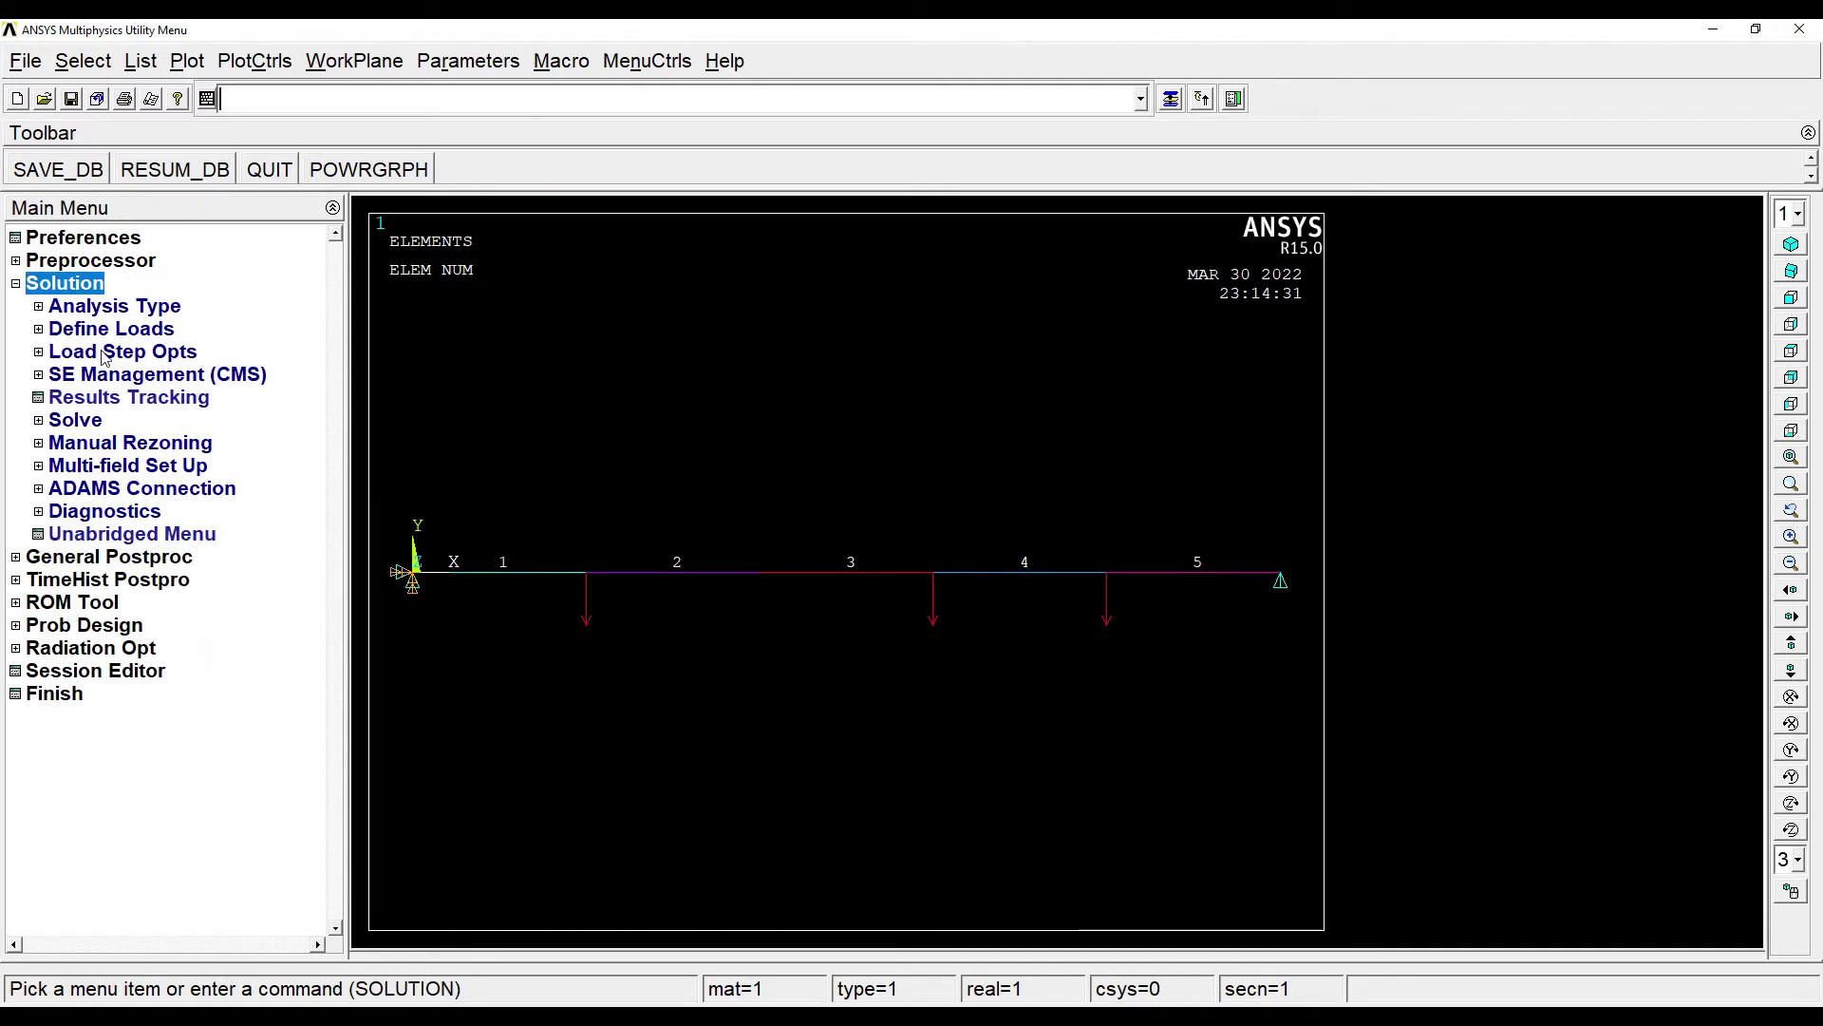
{"action": "left_click", "coordinate": [83, 421]}
{"action": "left_click", "coordinate": [117, 447]}
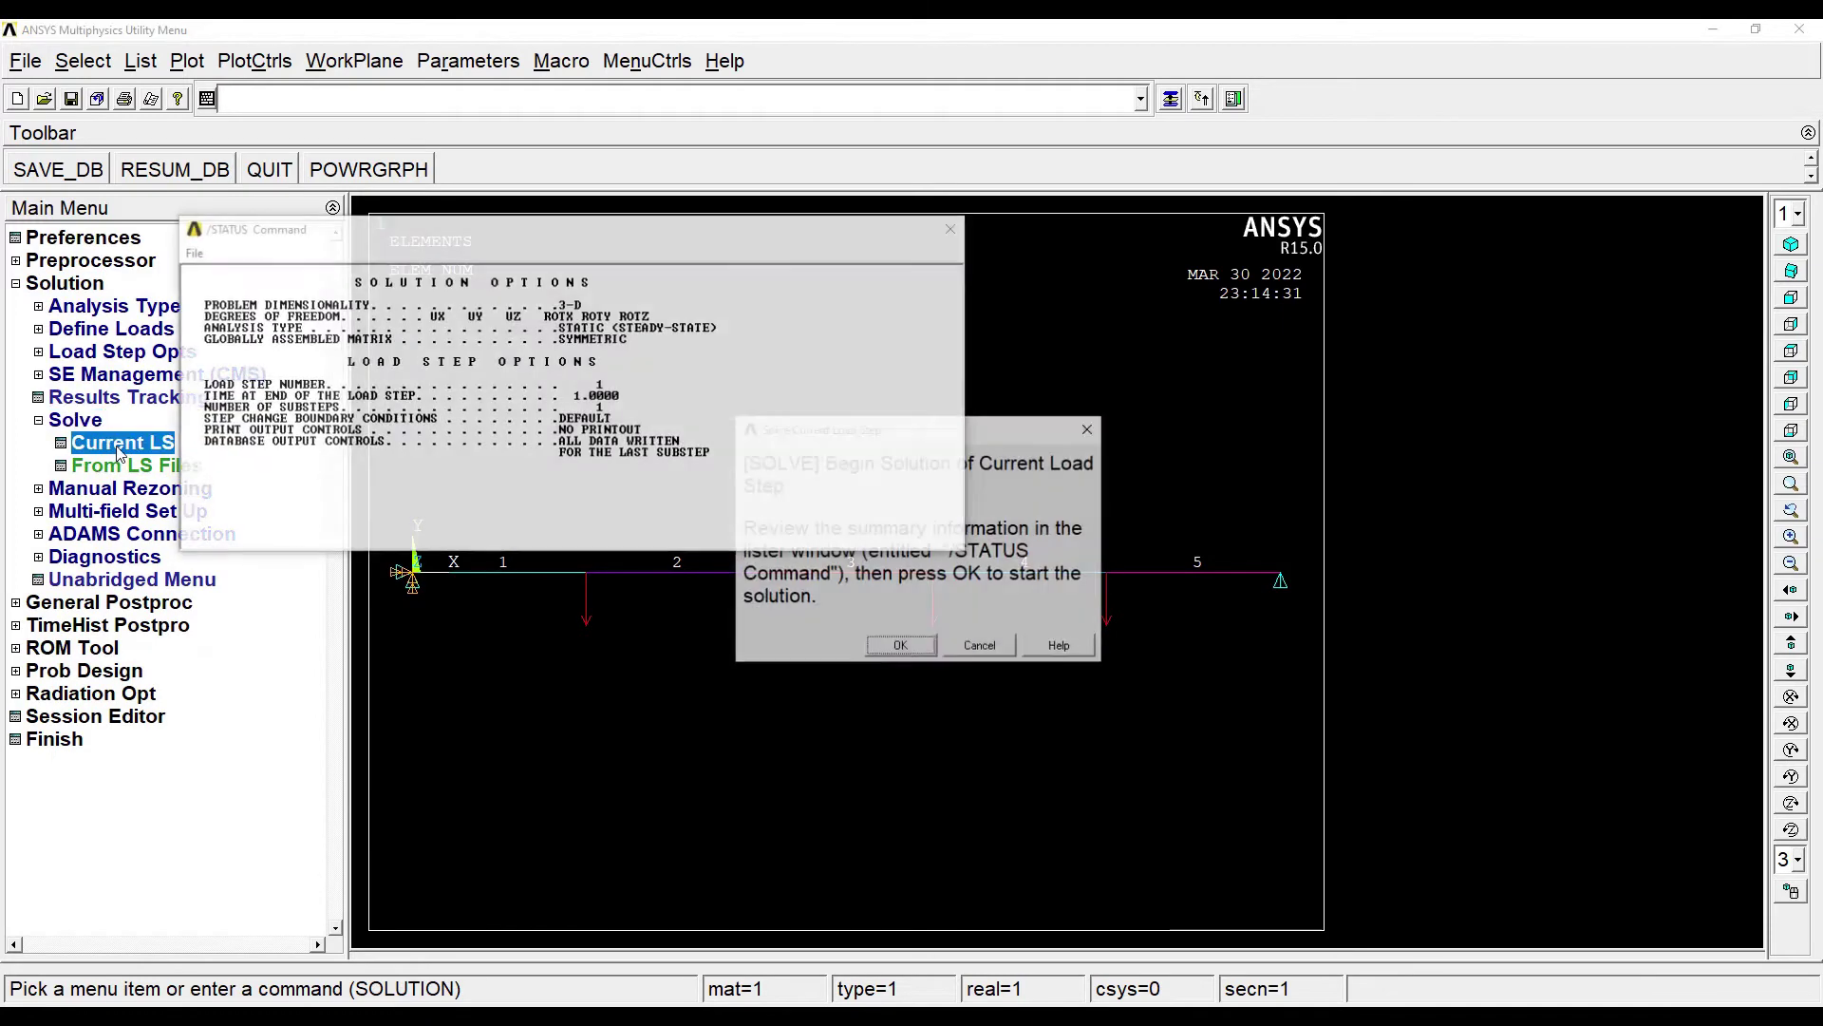
{"action": "left_click", "coordinate": [900, 650]}
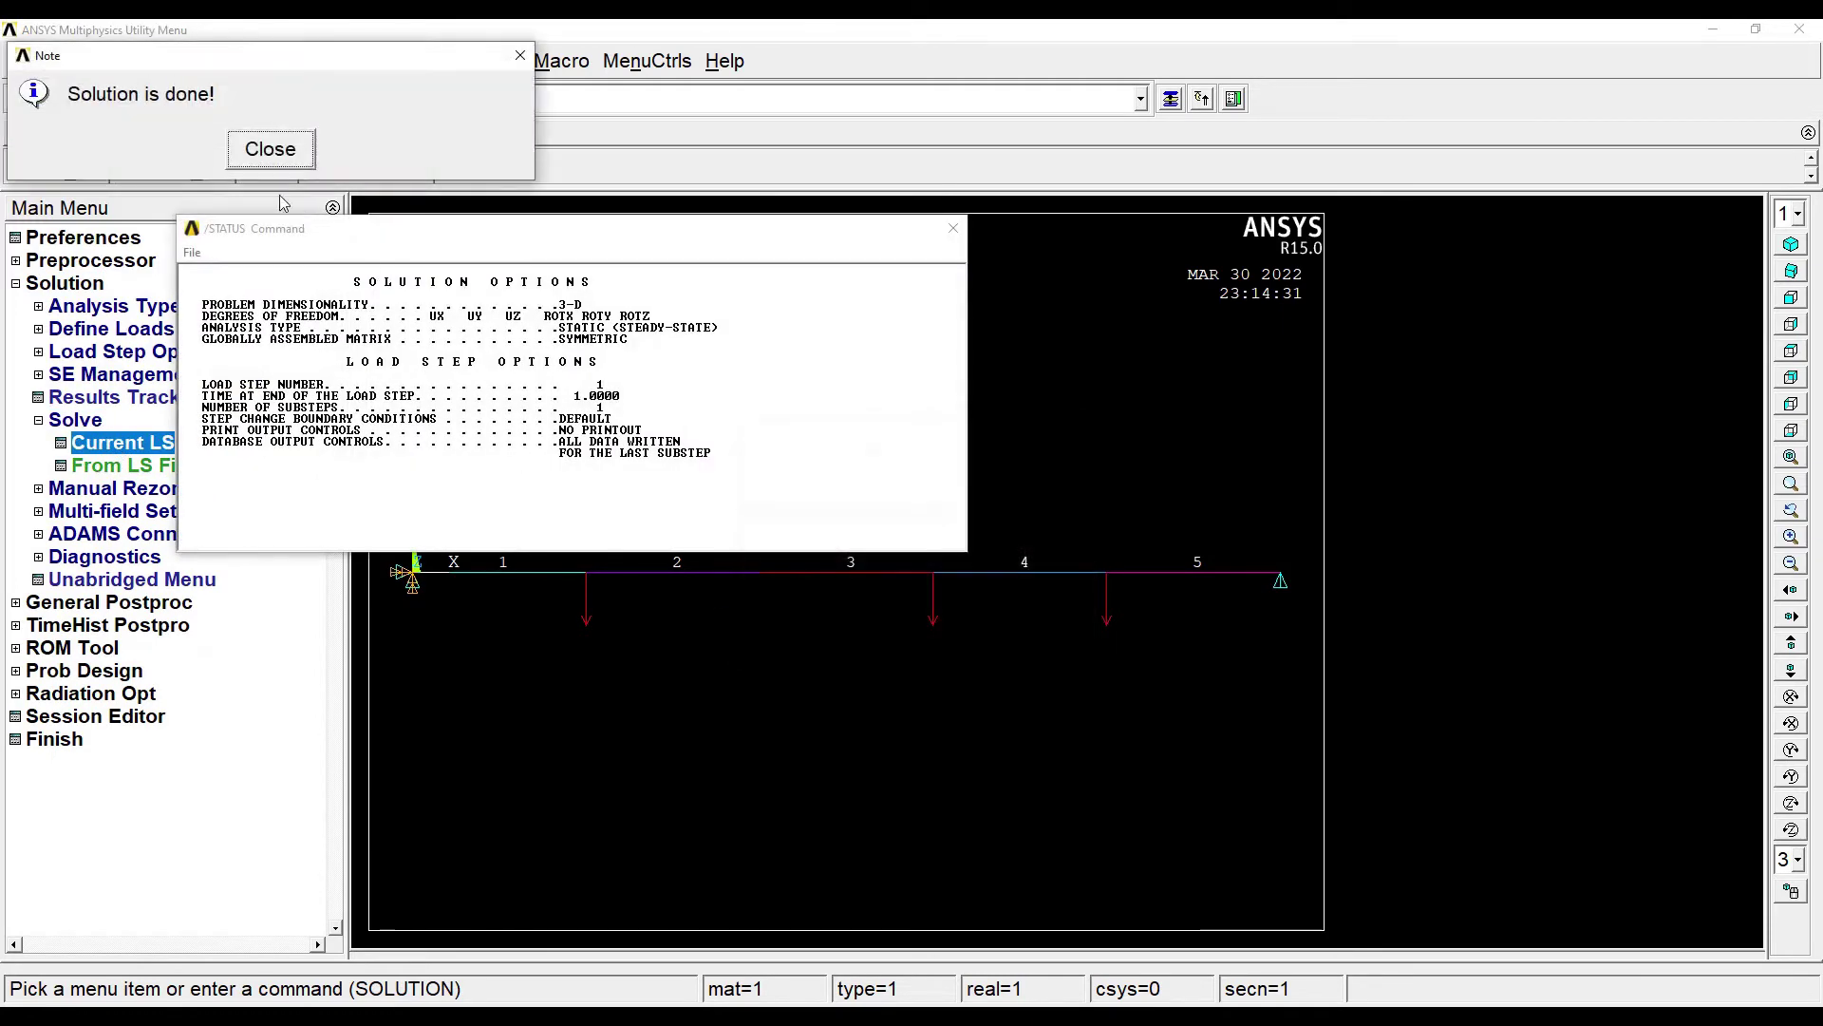
{"action": "left_click", "coordinate": [270, 149]}
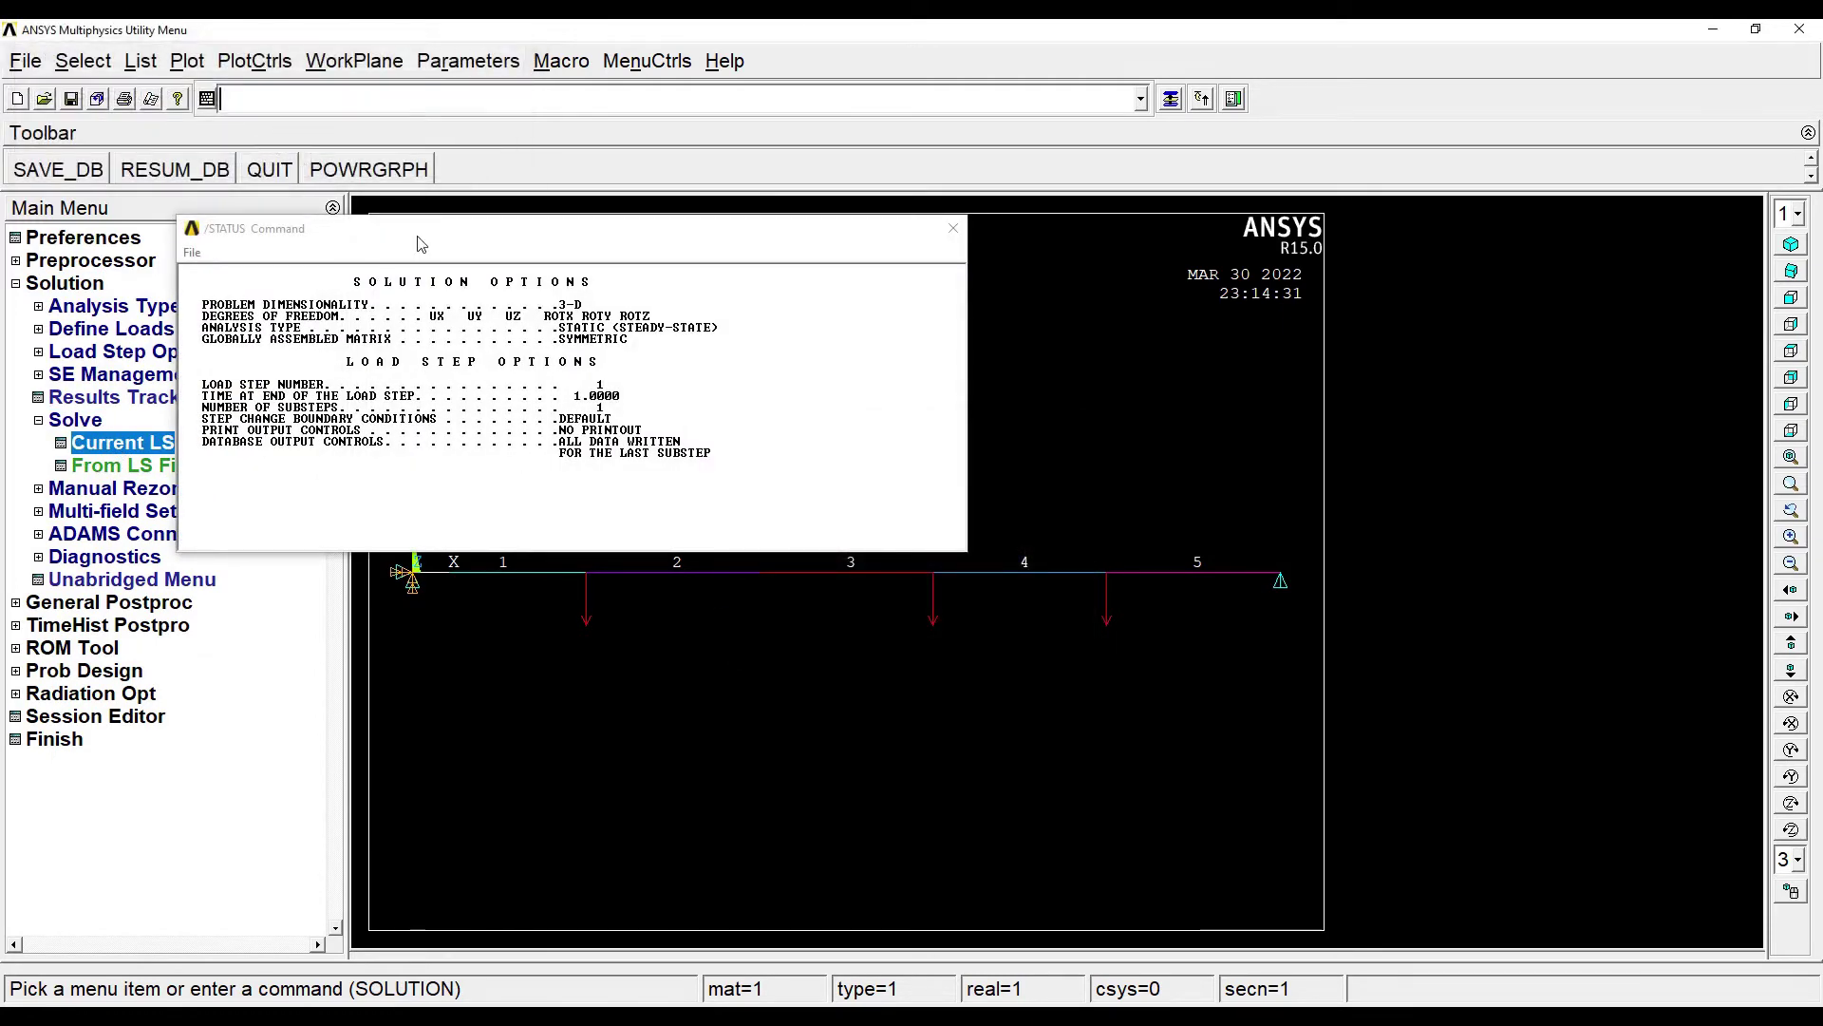
{"action": "left_click", "coordinate": [954, 228]}
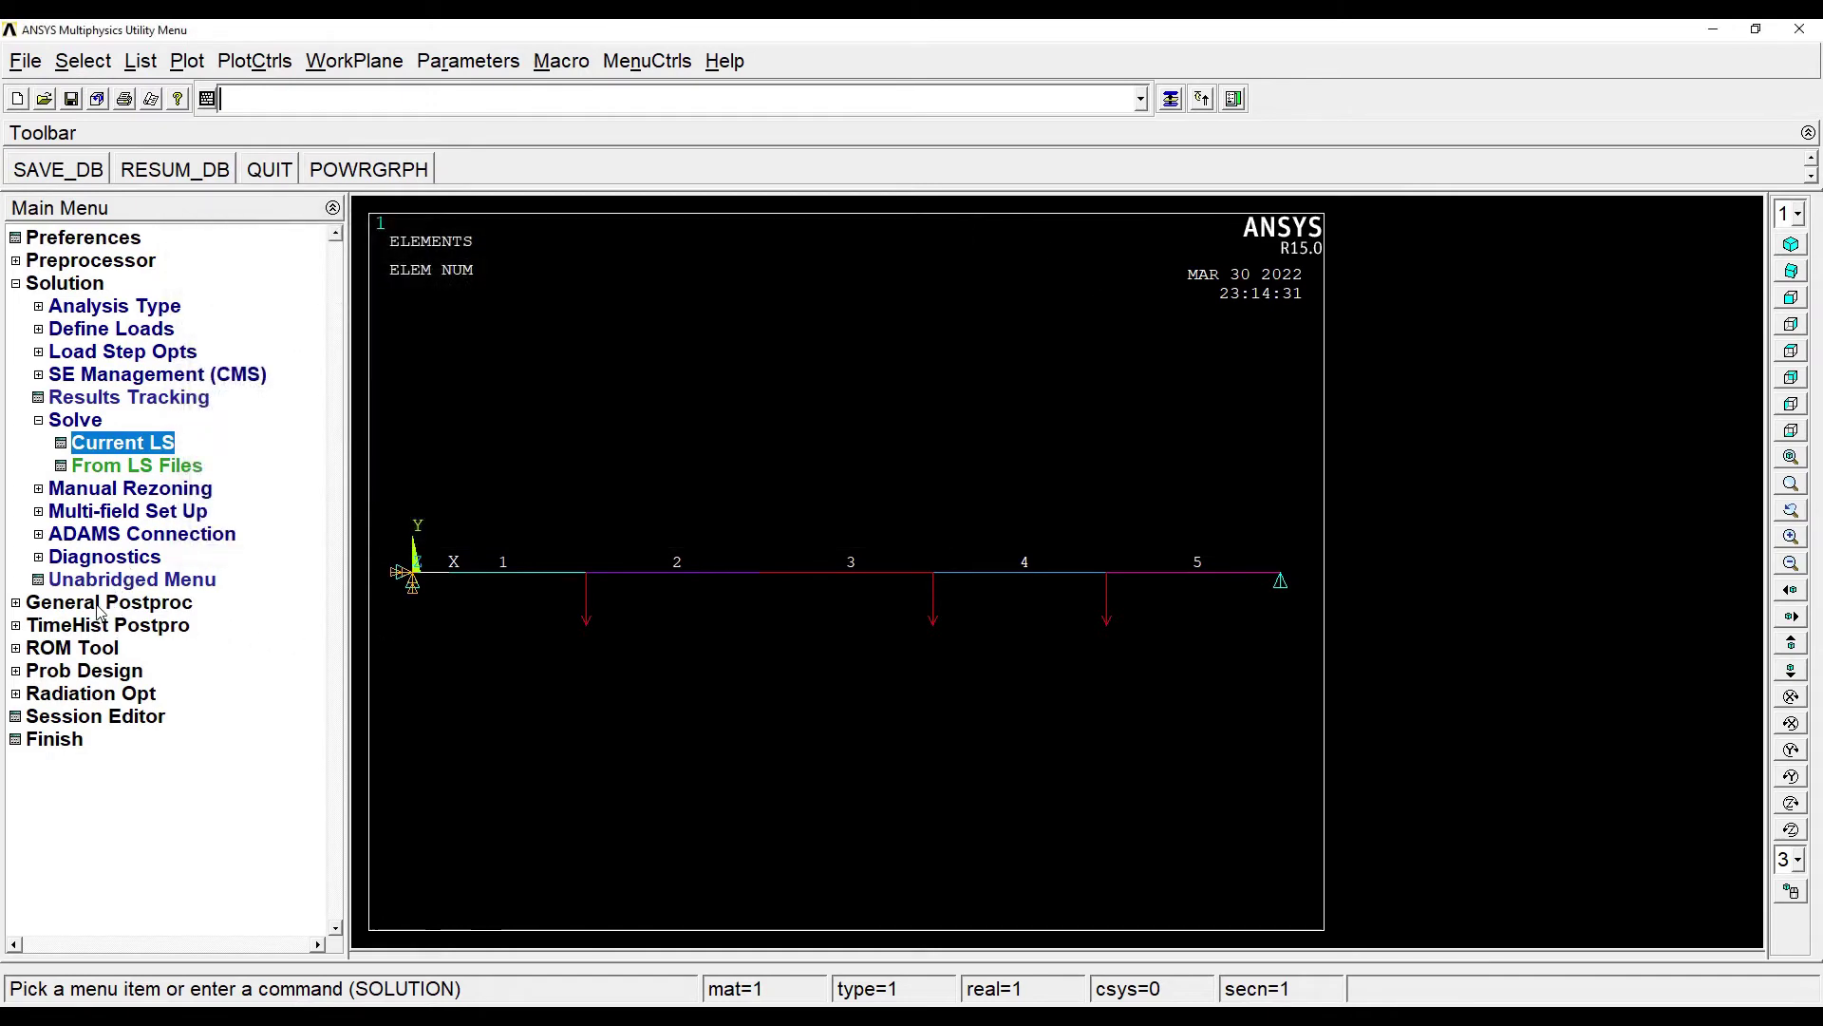
Step: Plot the beam's deformed shape over its undeformed outline, showing maximum displacement 1.052
{"action": "left_click", "coordinate": [100, 604]}
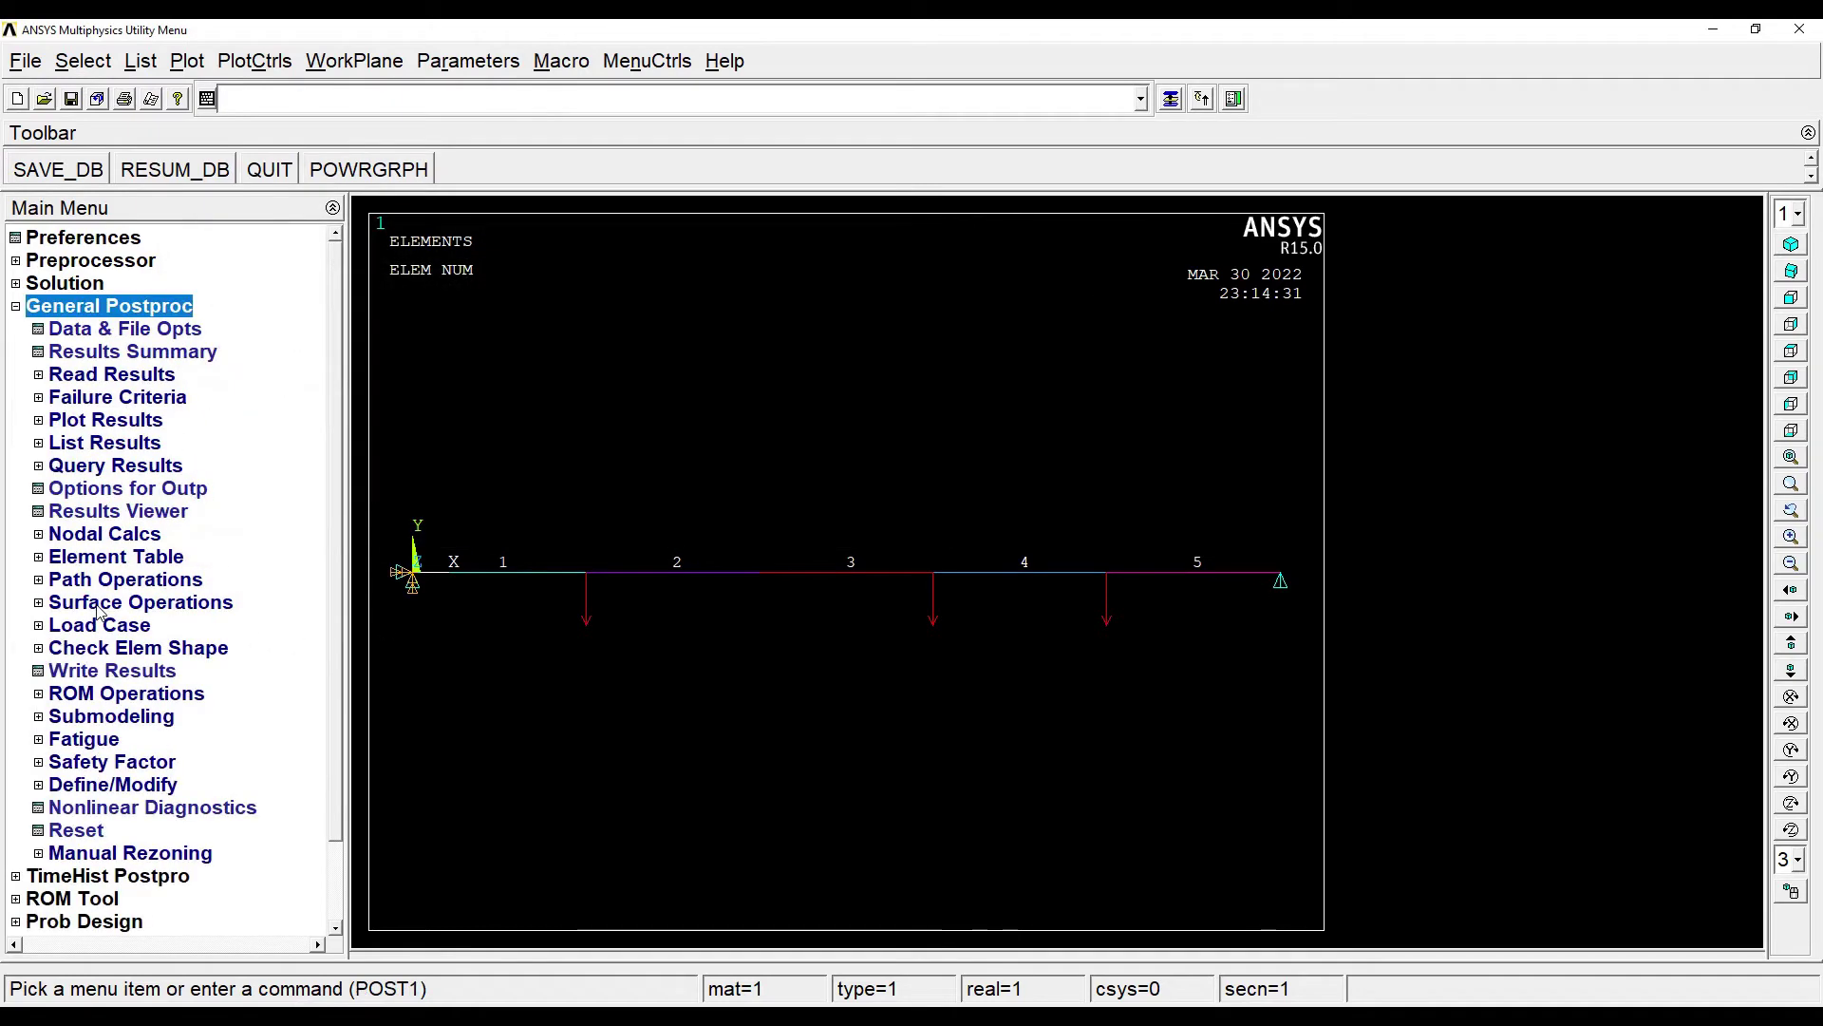
{"action": "left_click", "coordinate": [128, 423]}
{"action": "left_click", "coordinate": [133, 444]}
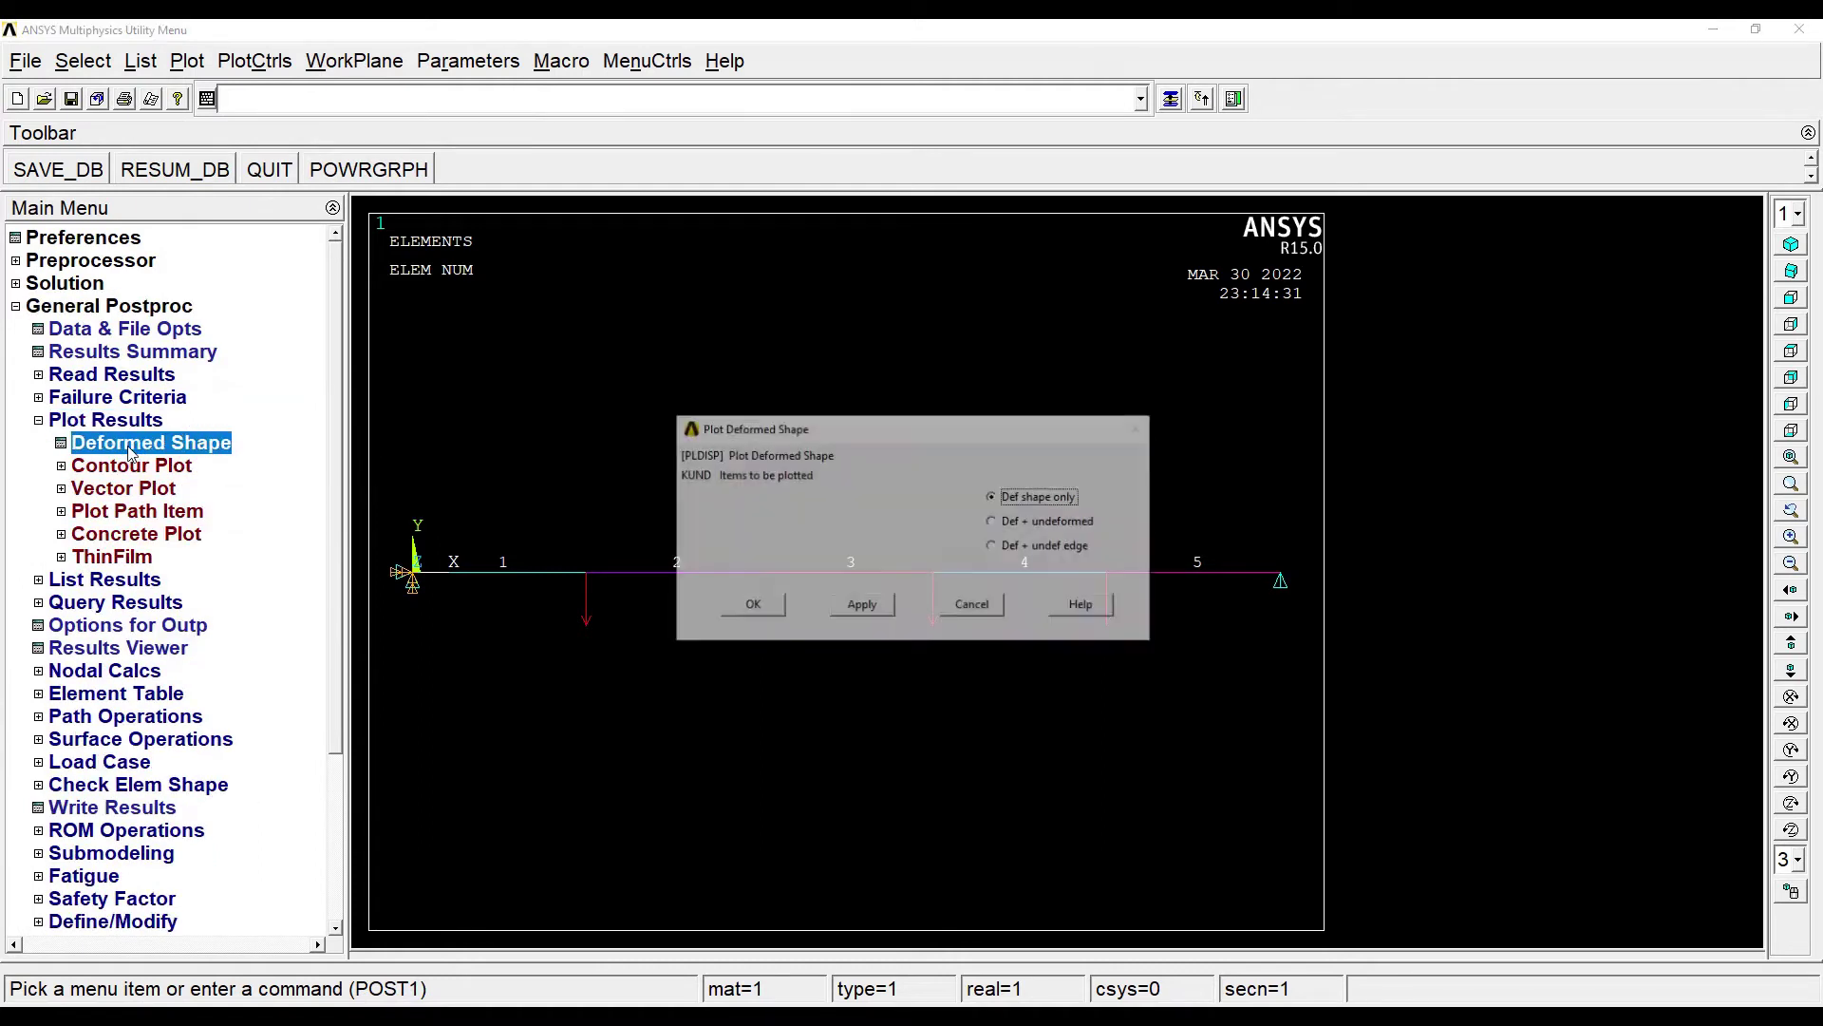
{"action": "left_click", "coordinate": [995, 522]}
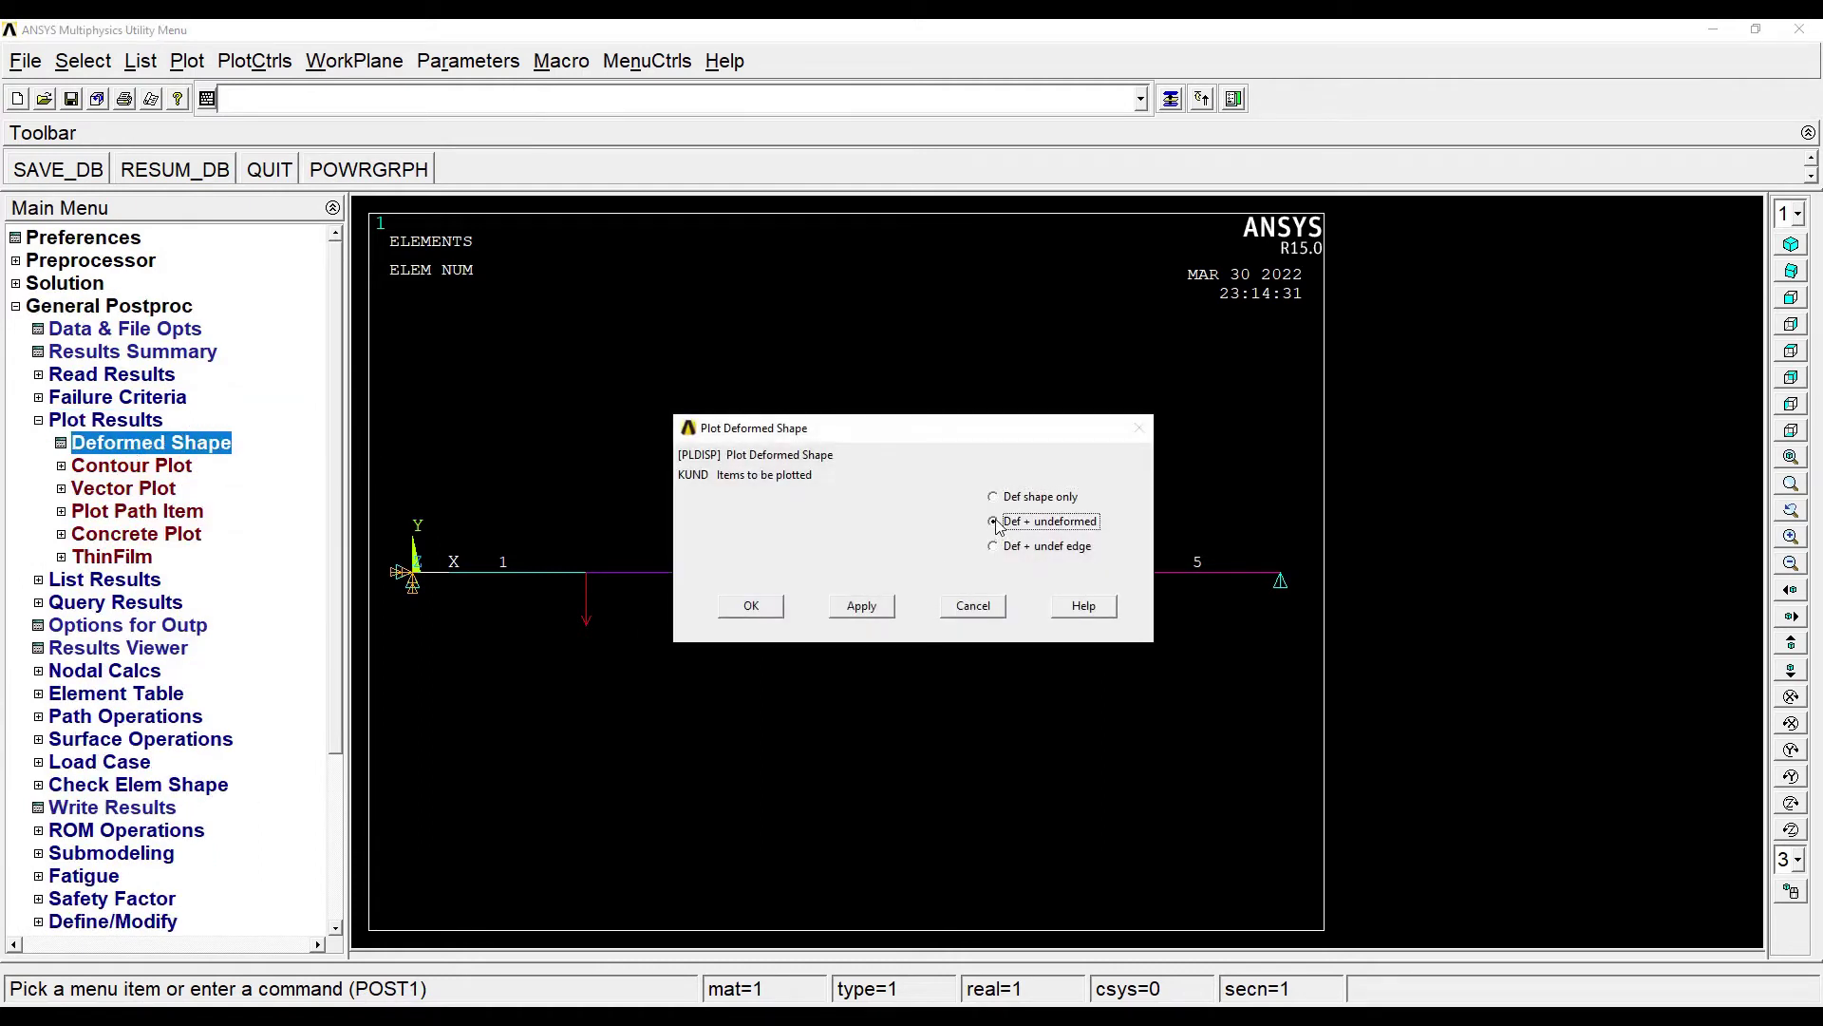
{"action": "left_click", "coordinate": [749, 607]}
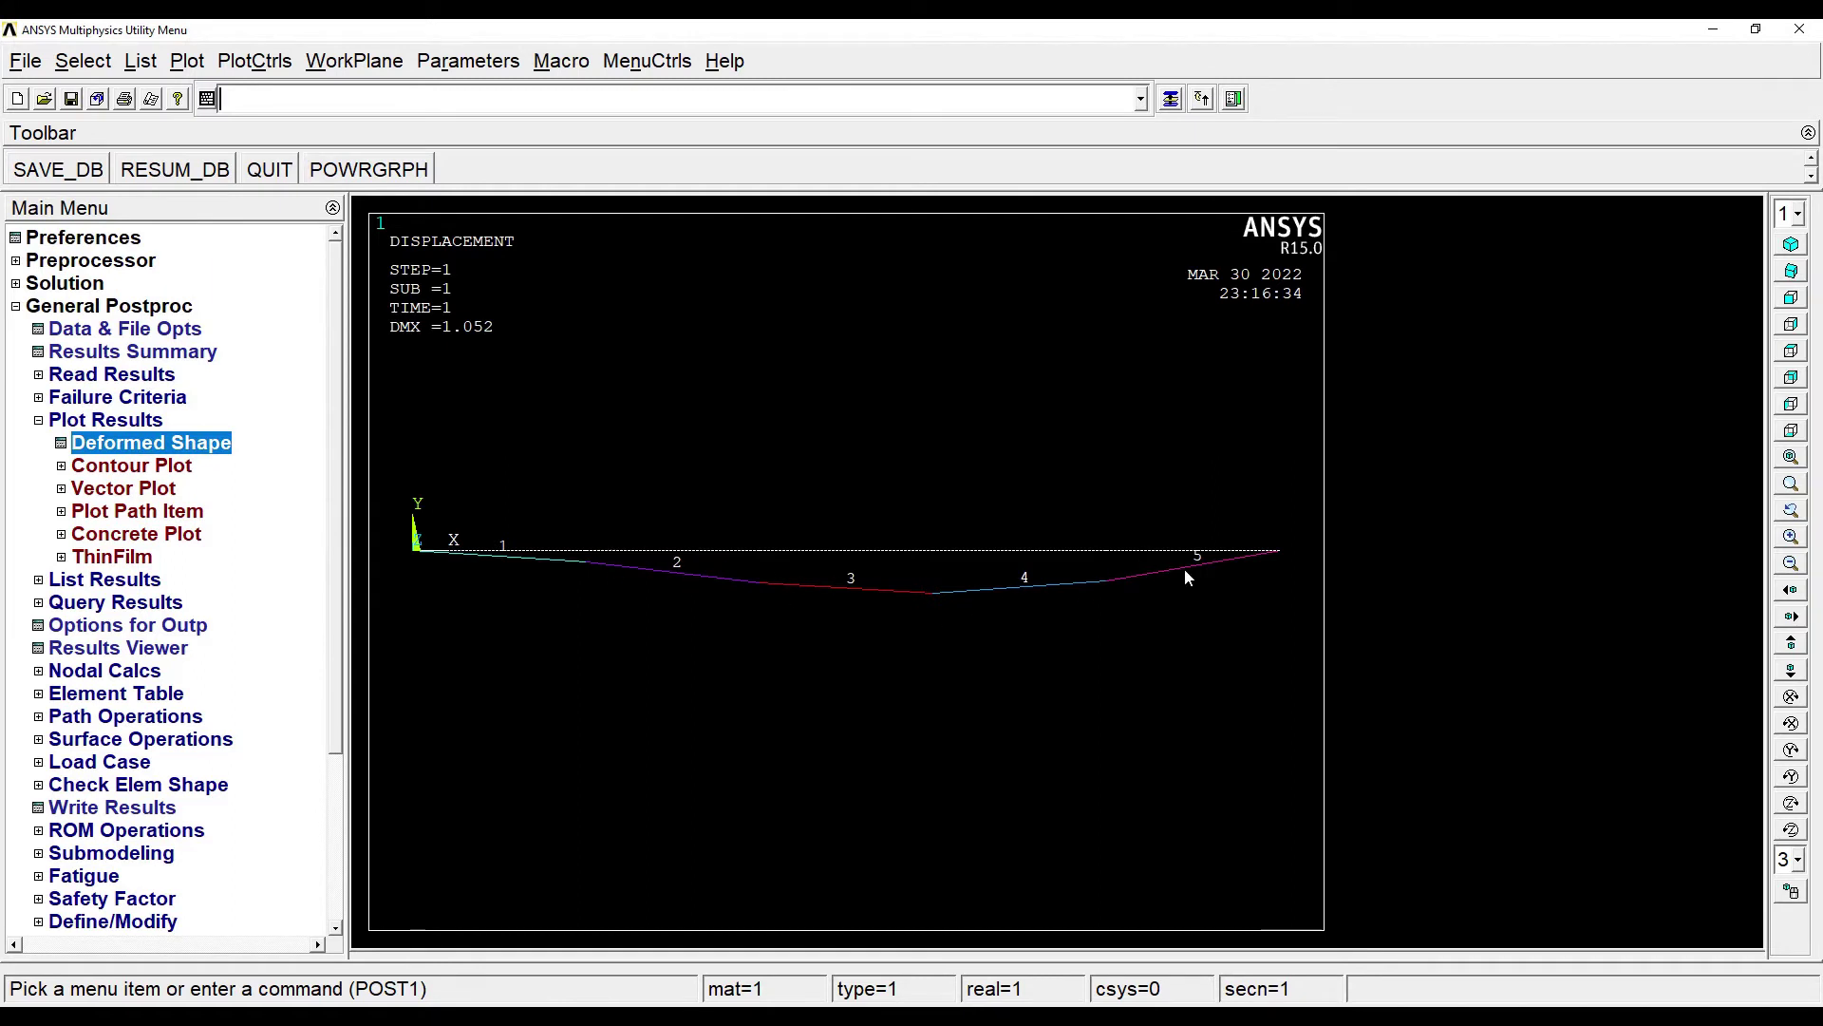
Step: Contour the nodal displacement vector sum (USUM, 0 to 1.052) with the undeformed beam outline shown
{"action": "left_click", "coordinate": [123, 463]}
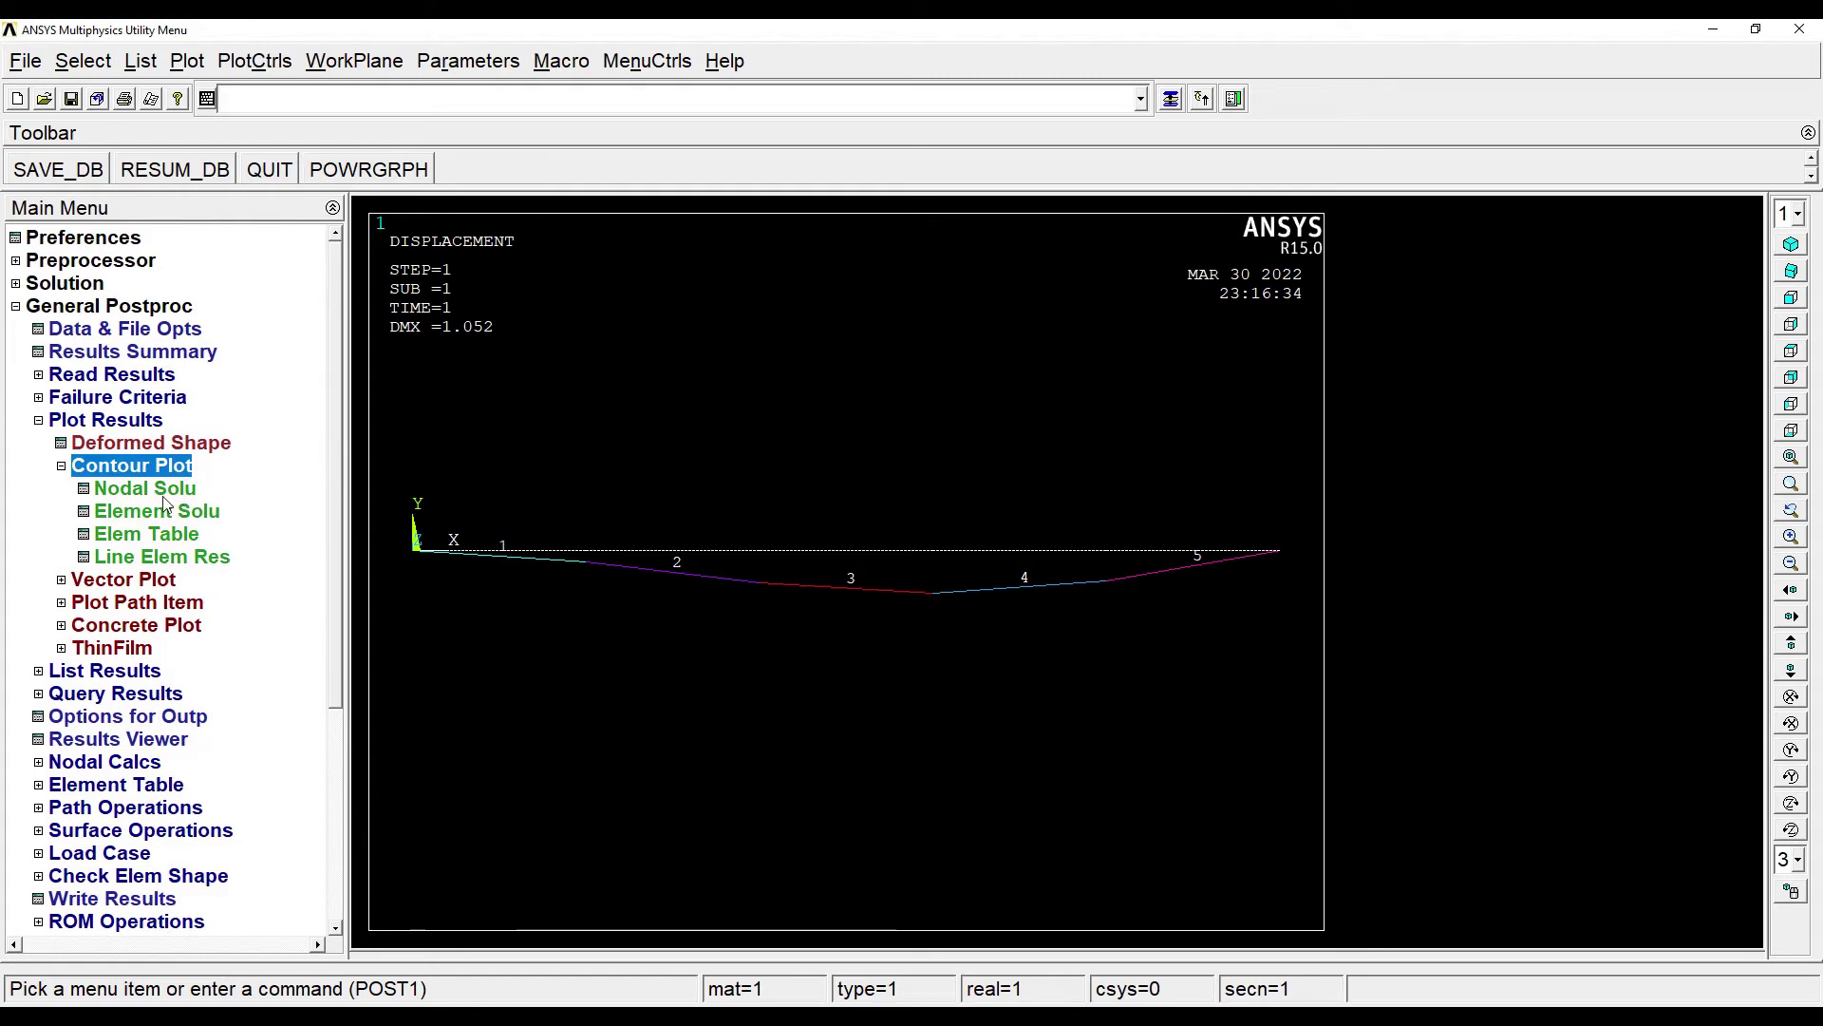
{"action": "left_click", "coordinate": [162, 490]}
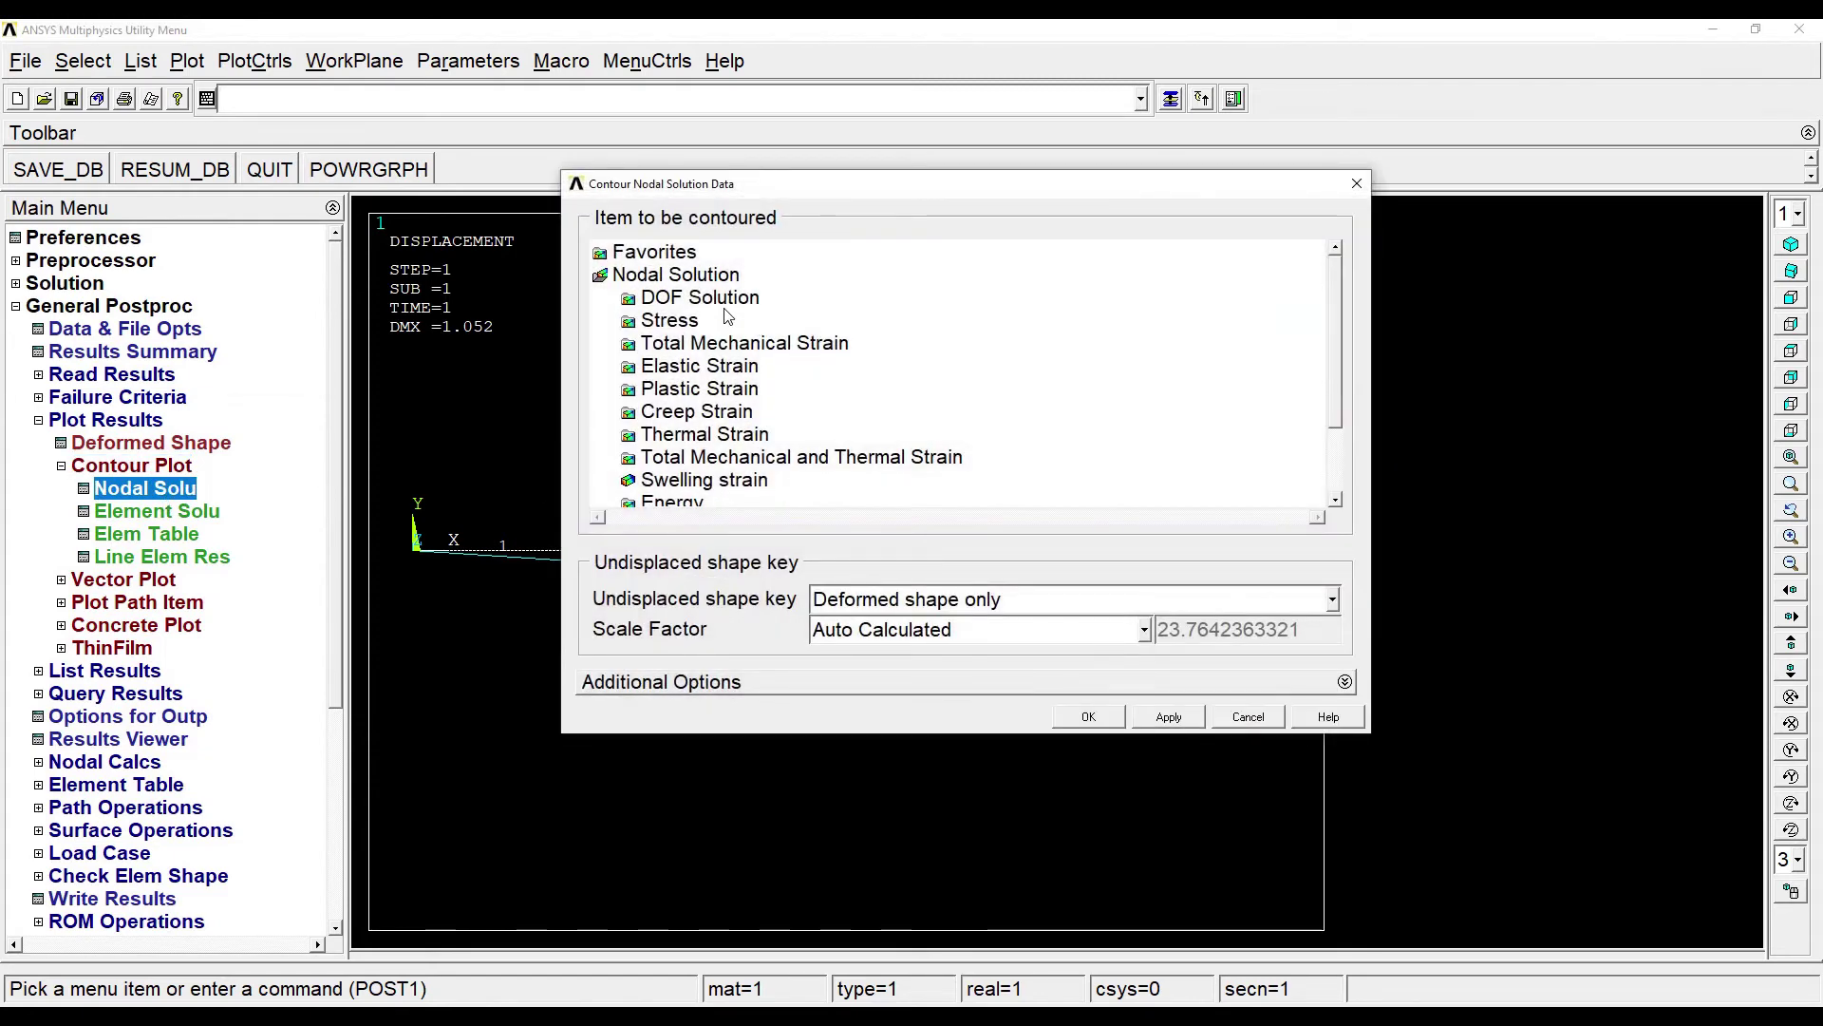
{"action": "left_click", "coordinate": [698, 300]}
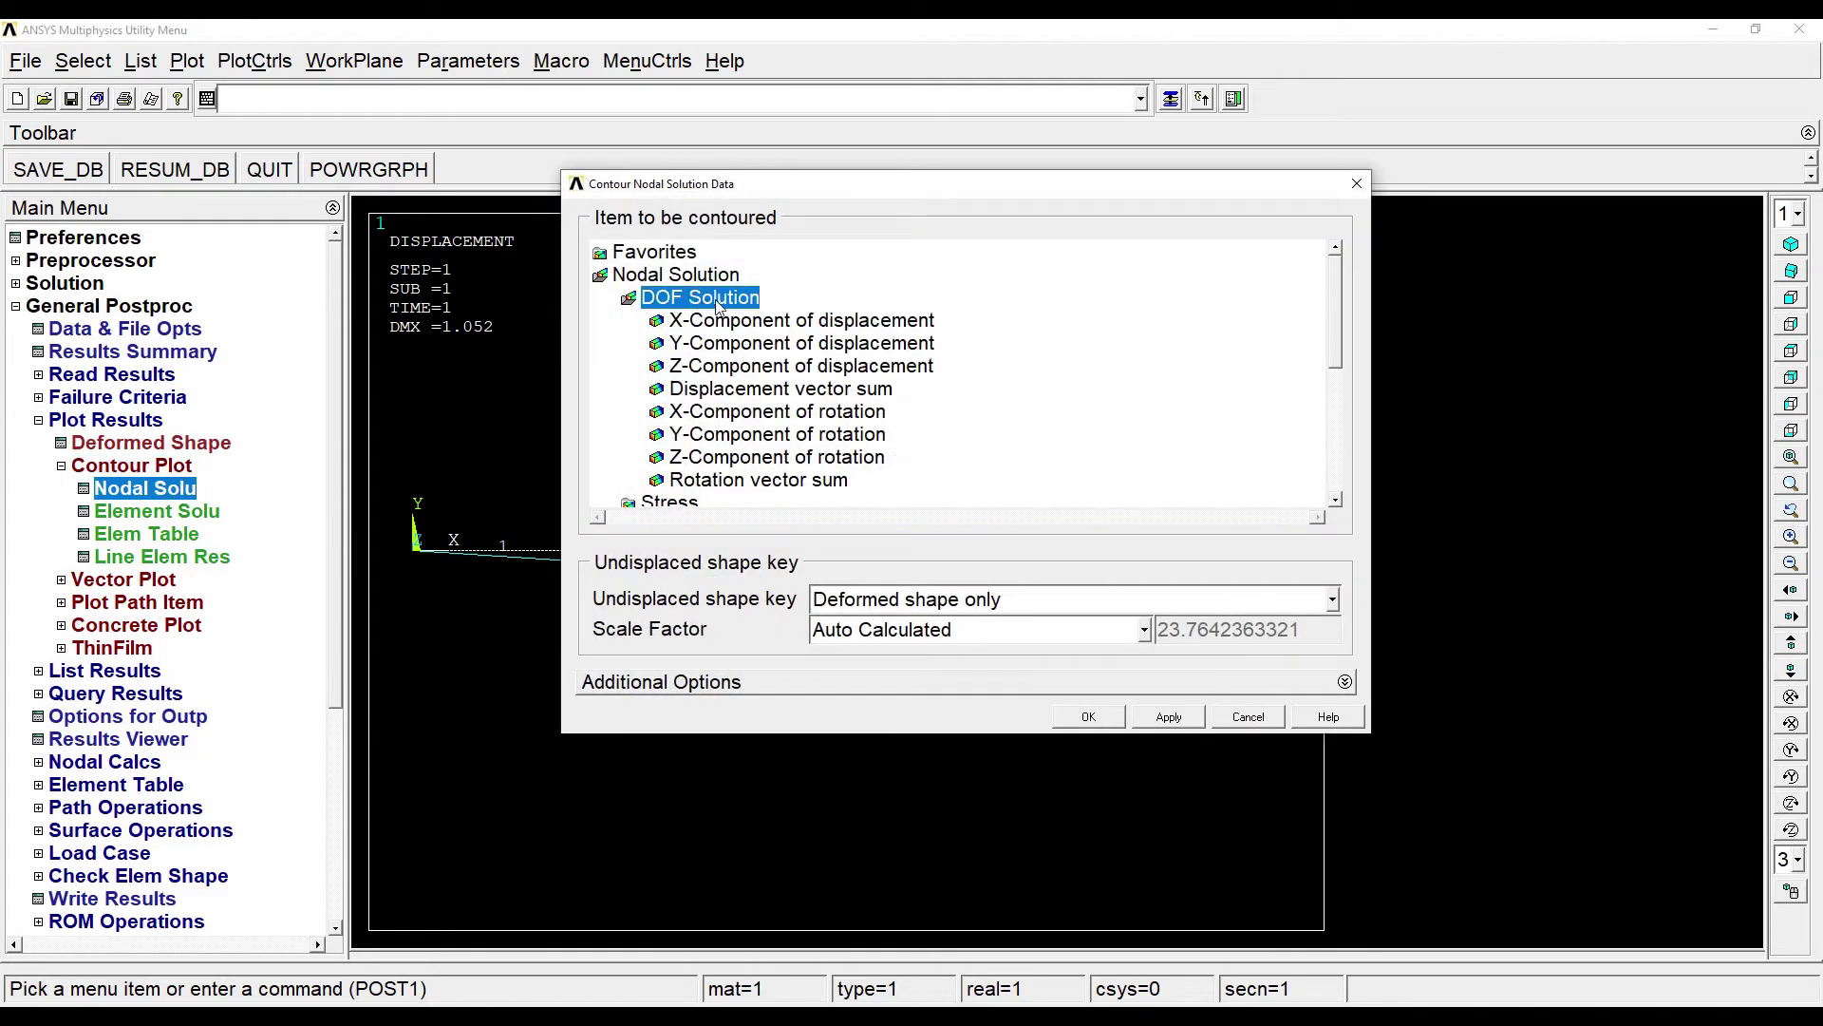
{"action": "left_click", "coordinate": [761, 390]}
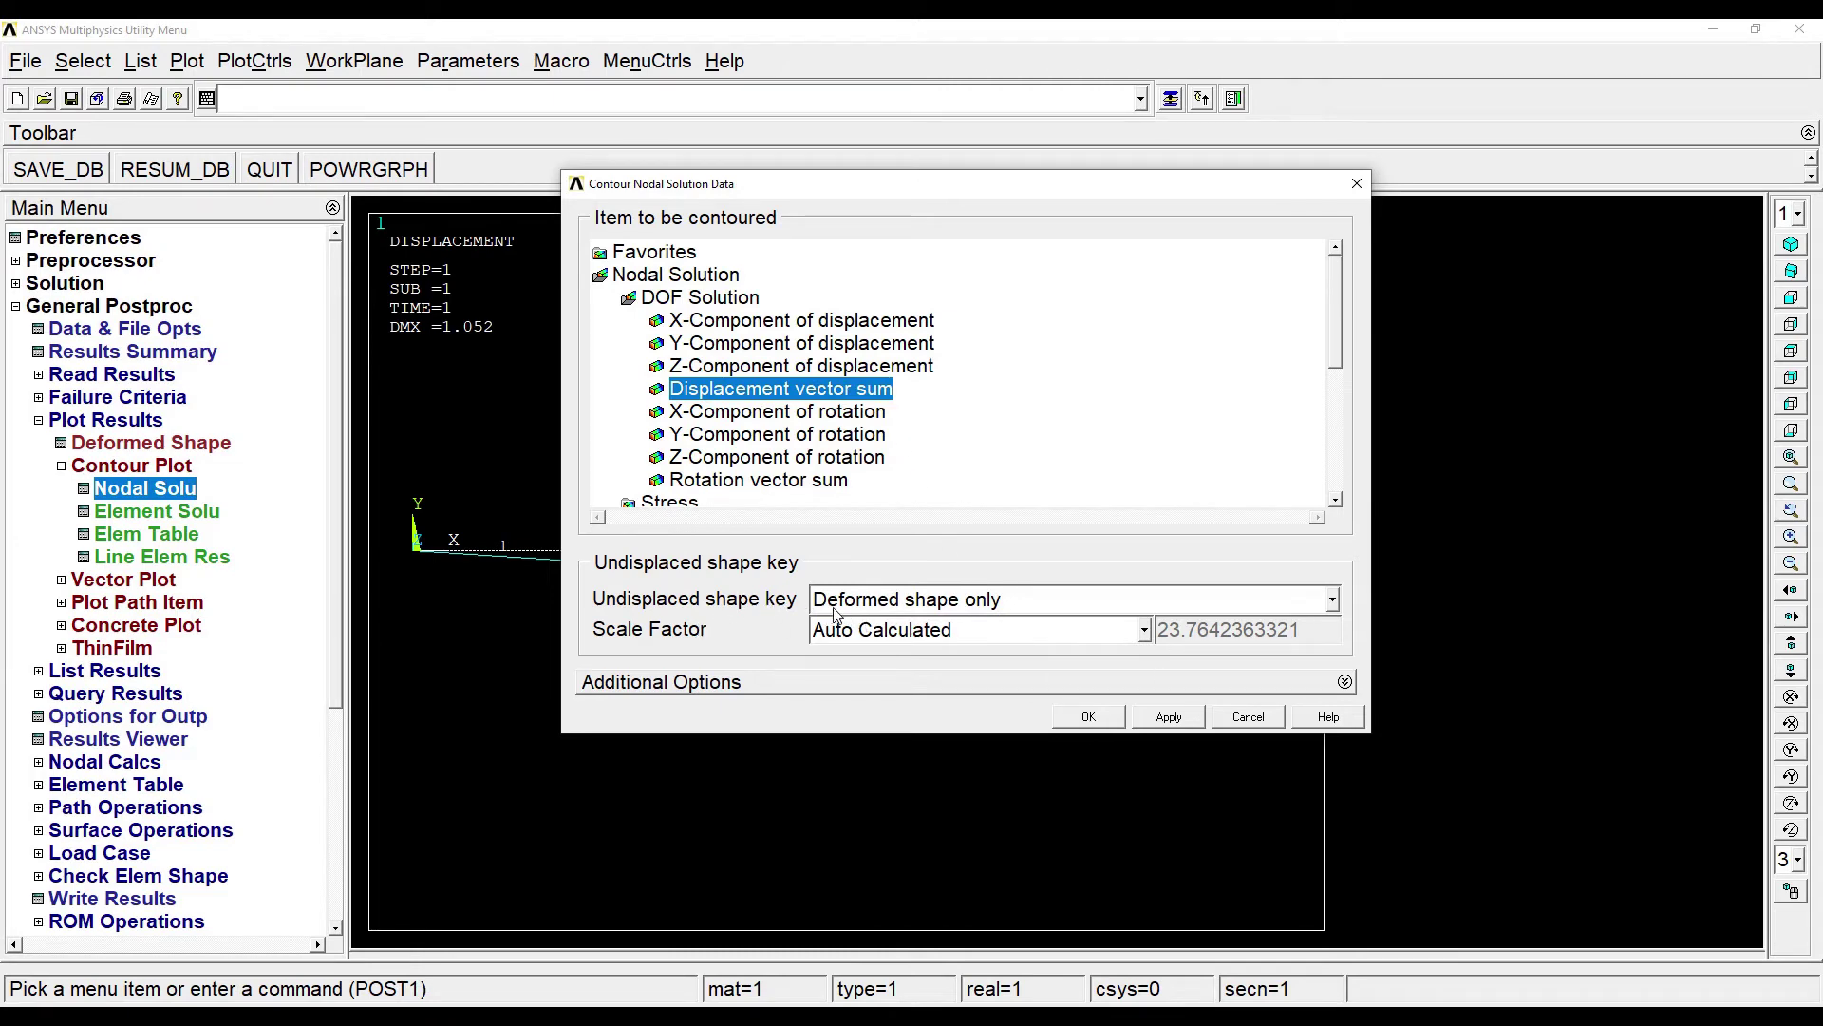
{"action": "left_click", "coordinate": [1335, 600]}
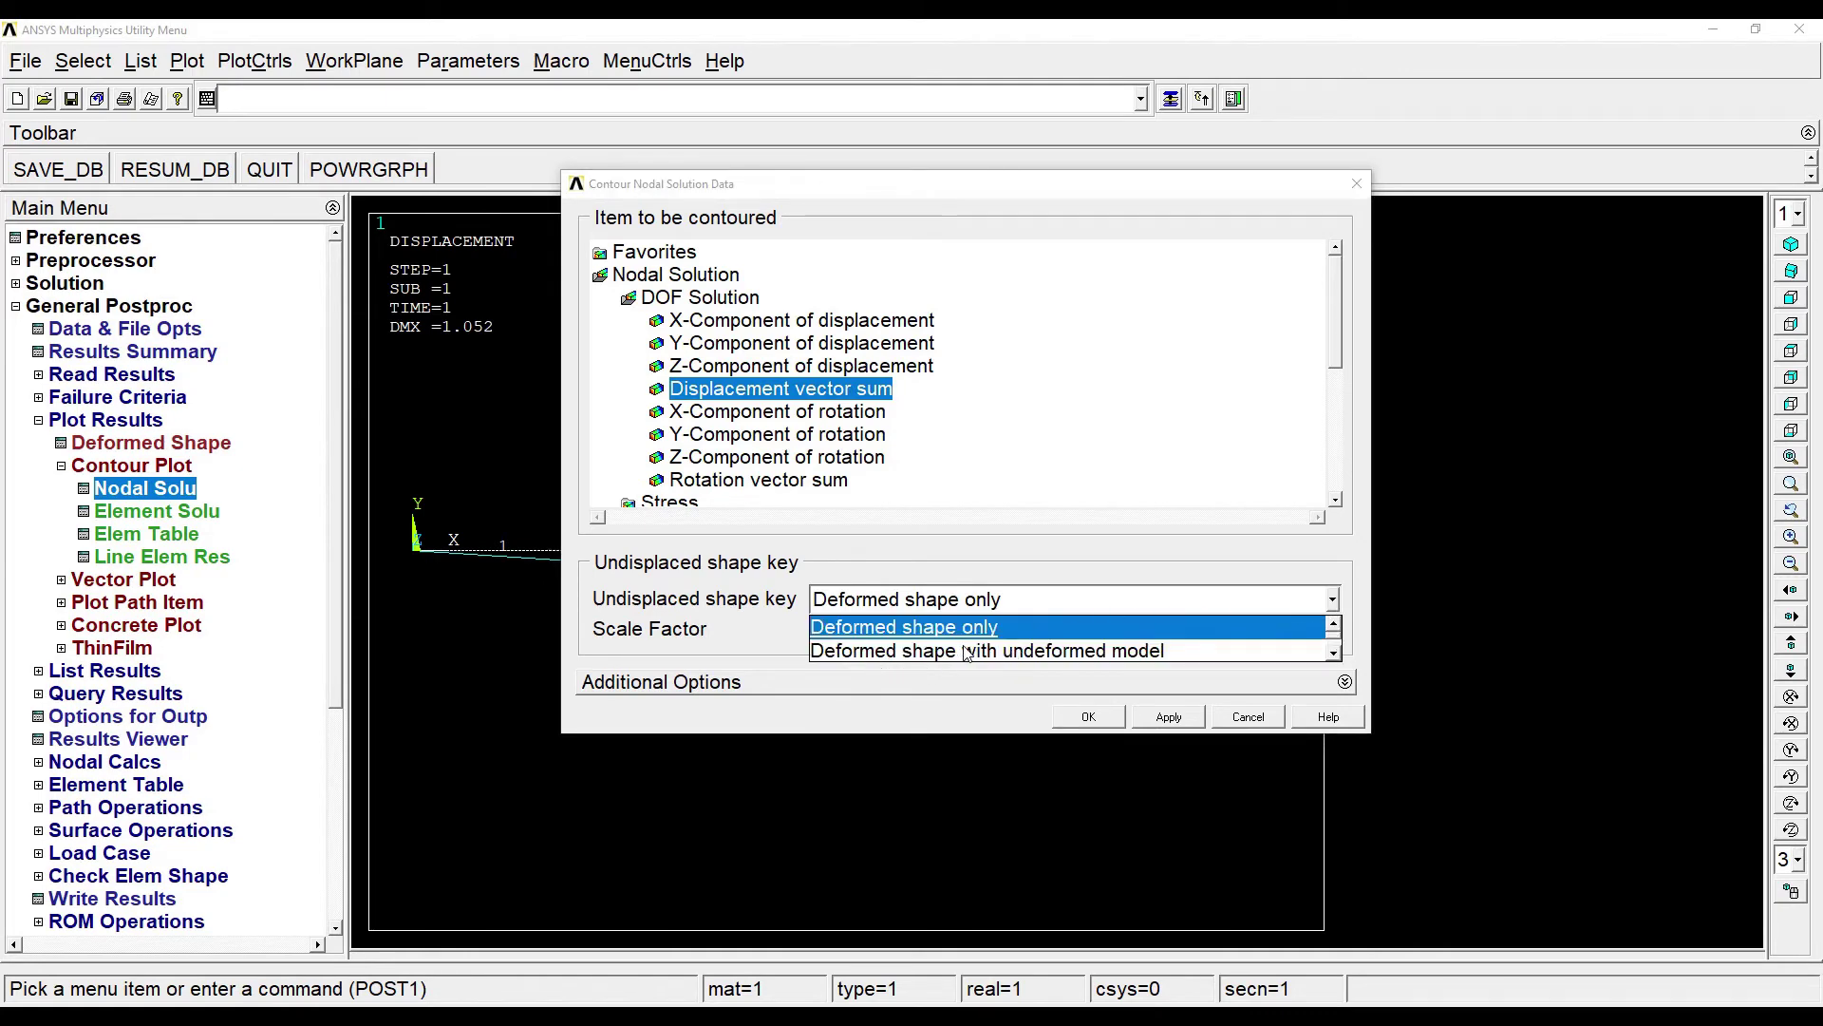
{"action": "left_click", "coordinate": [1010, 653]}
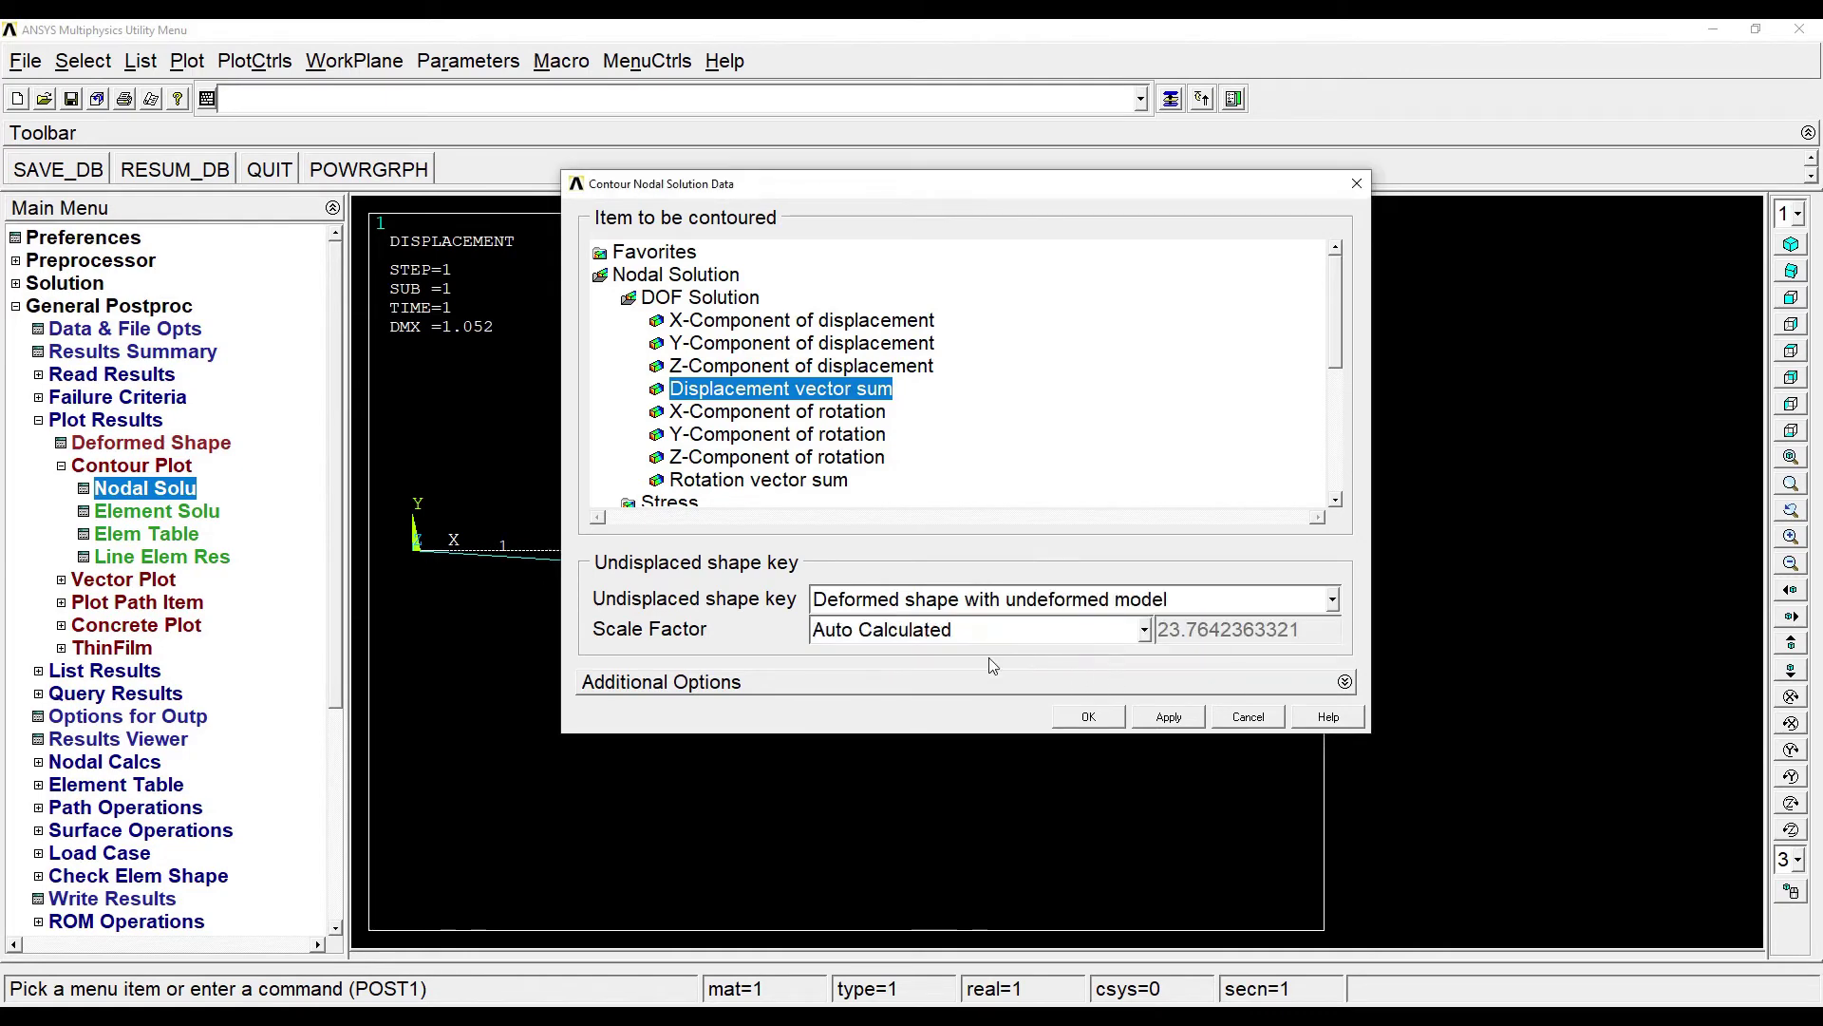
{"action": "left_click", "coordinate": [1102, 721]}
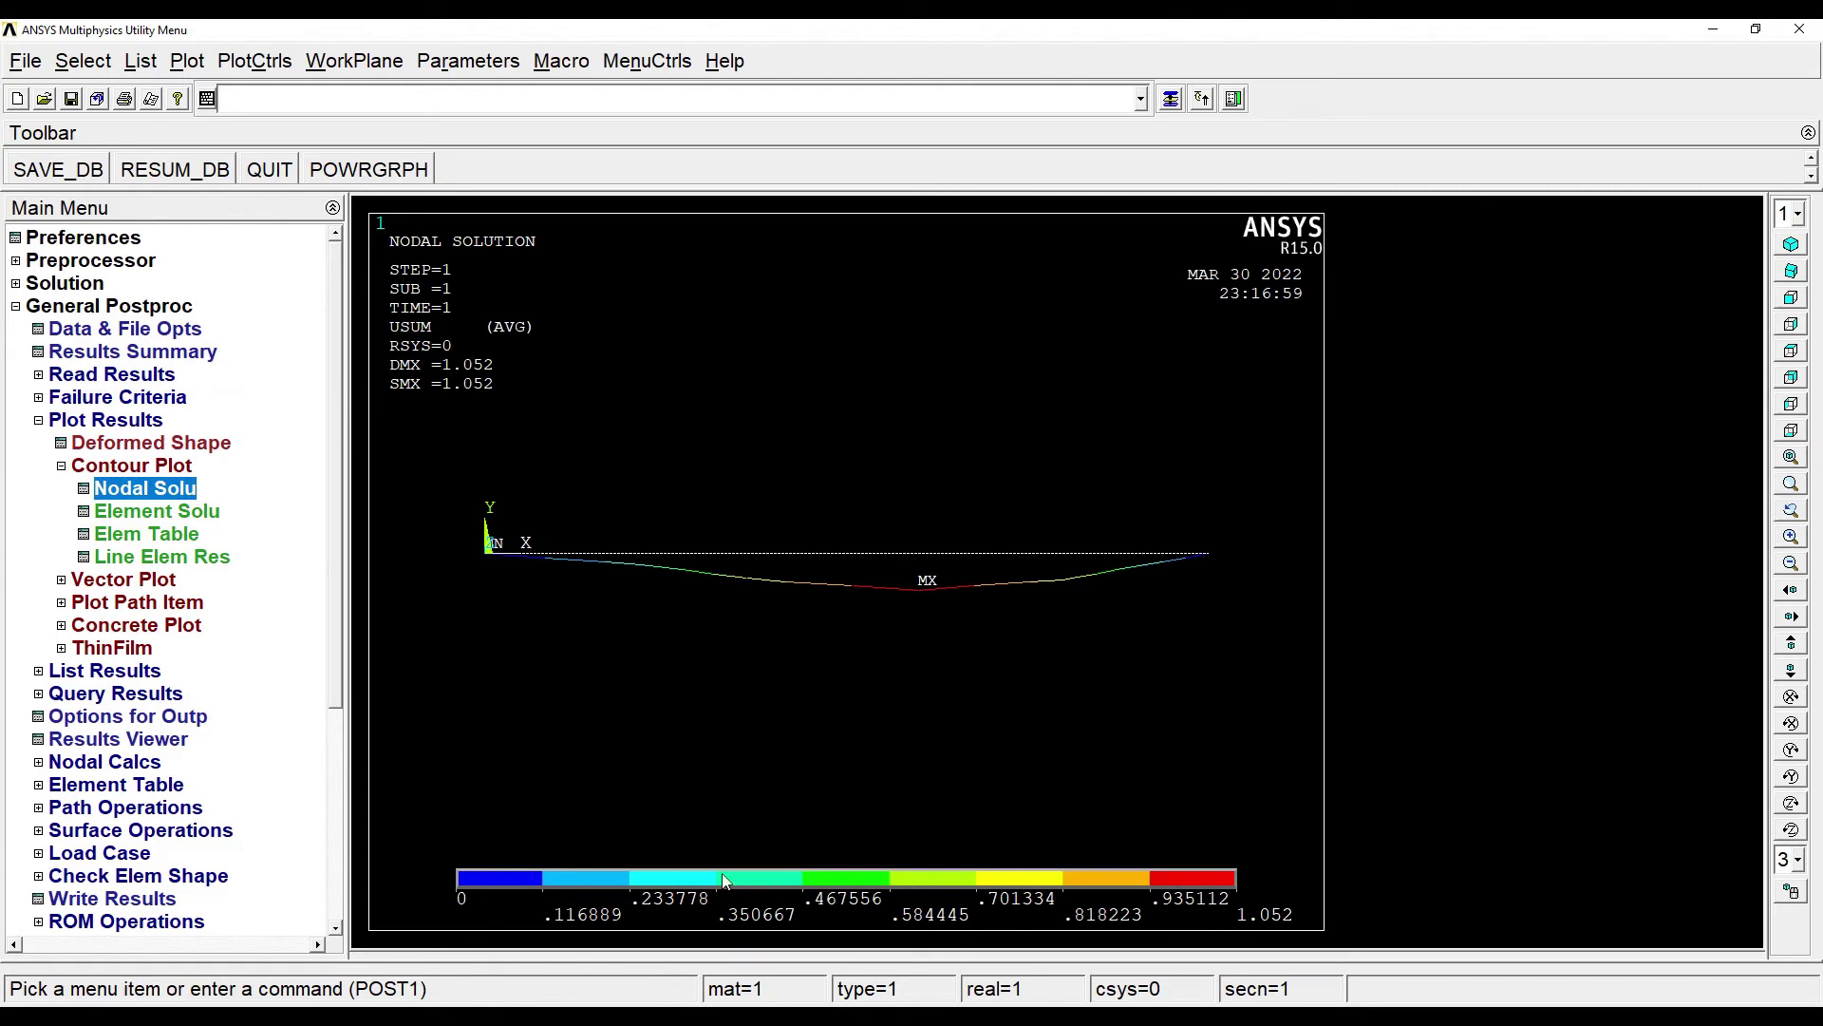
Step: Contour the nodal von Mises stress on the beam
{"action": "left_click", "coordinate": [169, 489]}
{"action": "left_click", "coordinate": [669, 502]}
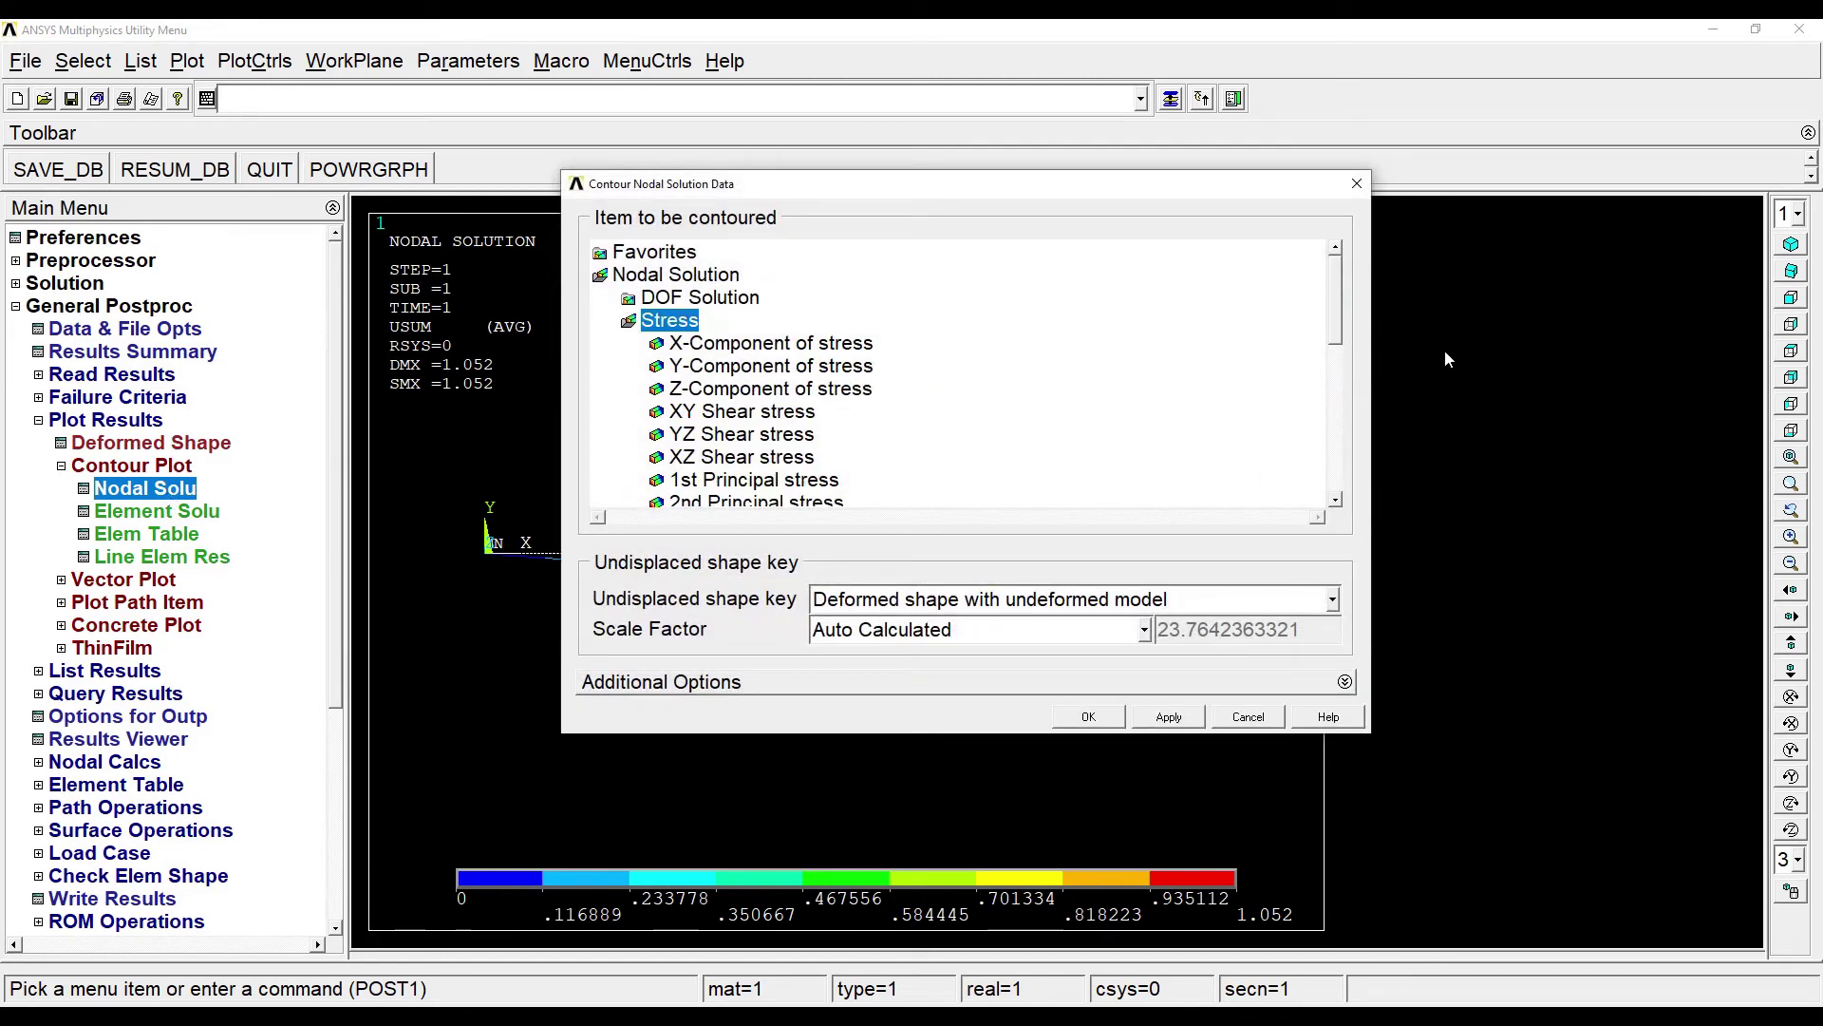
{"action": "scroll", "coordinate": [883, 409], "scroll_direction": "down", "scroll_amount": 2}
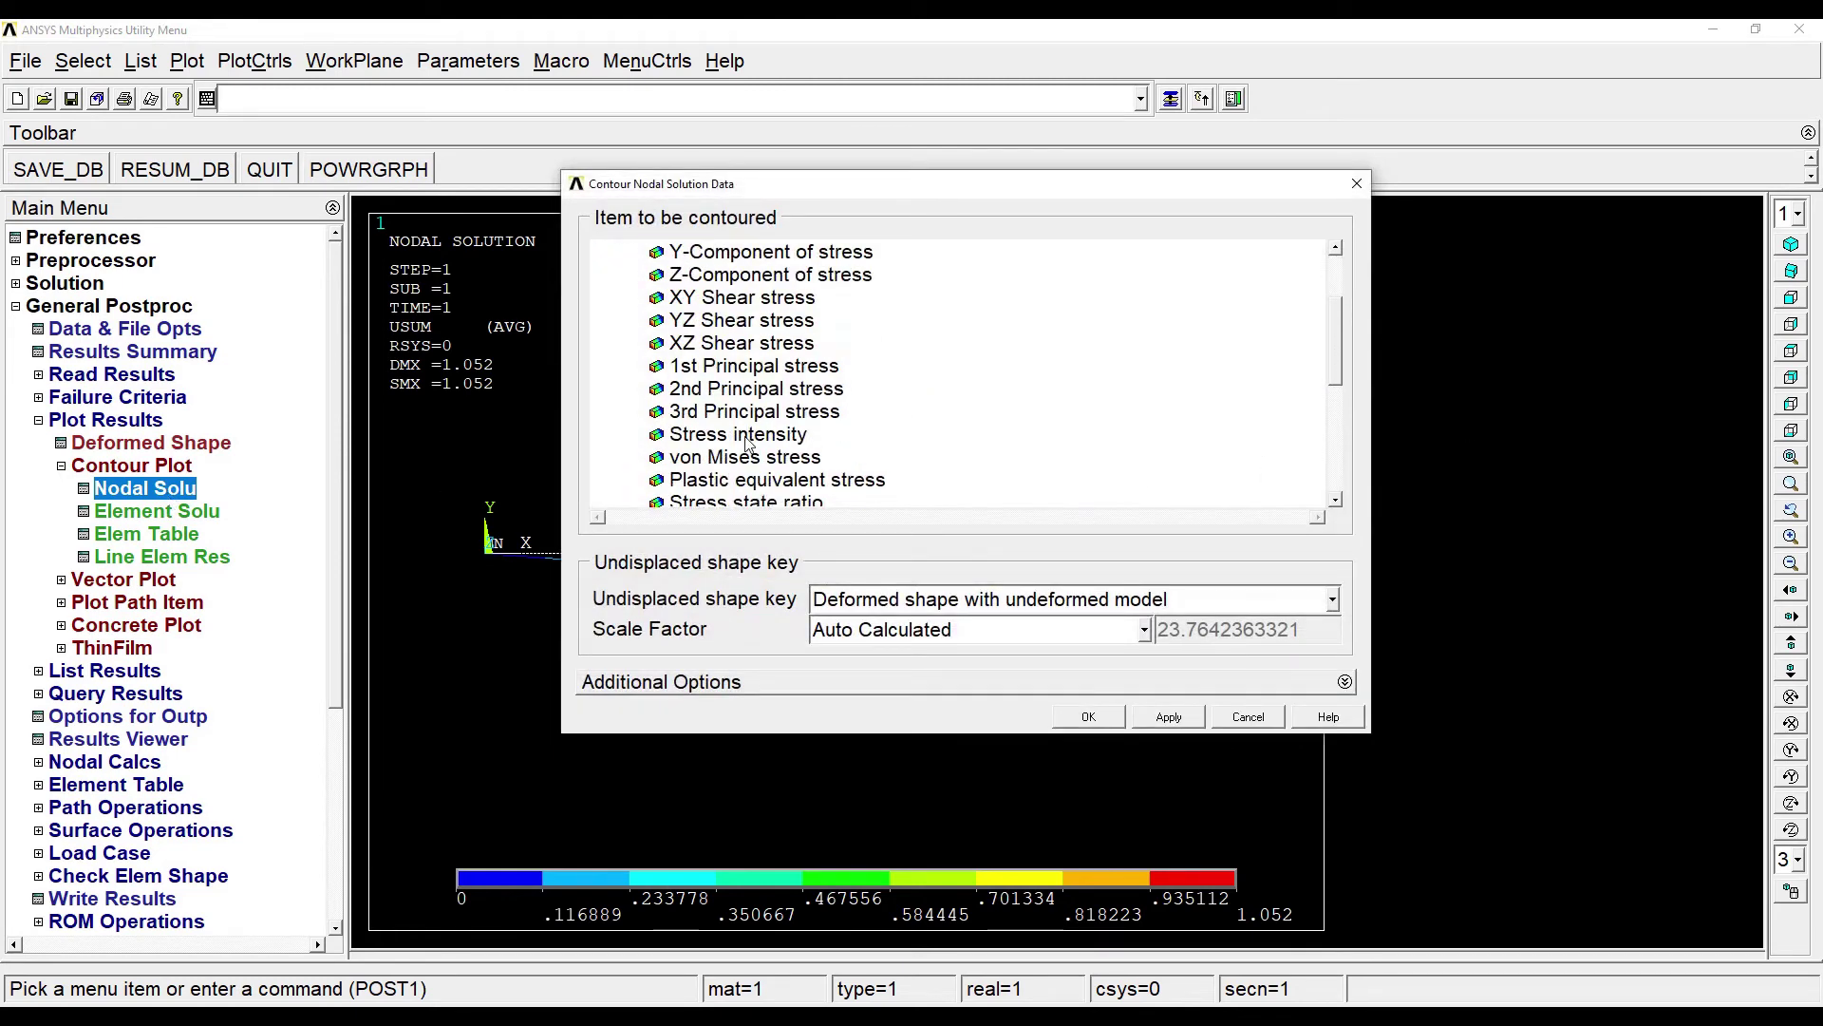
{"action": "left_click", "coordinate": [727, 459]}
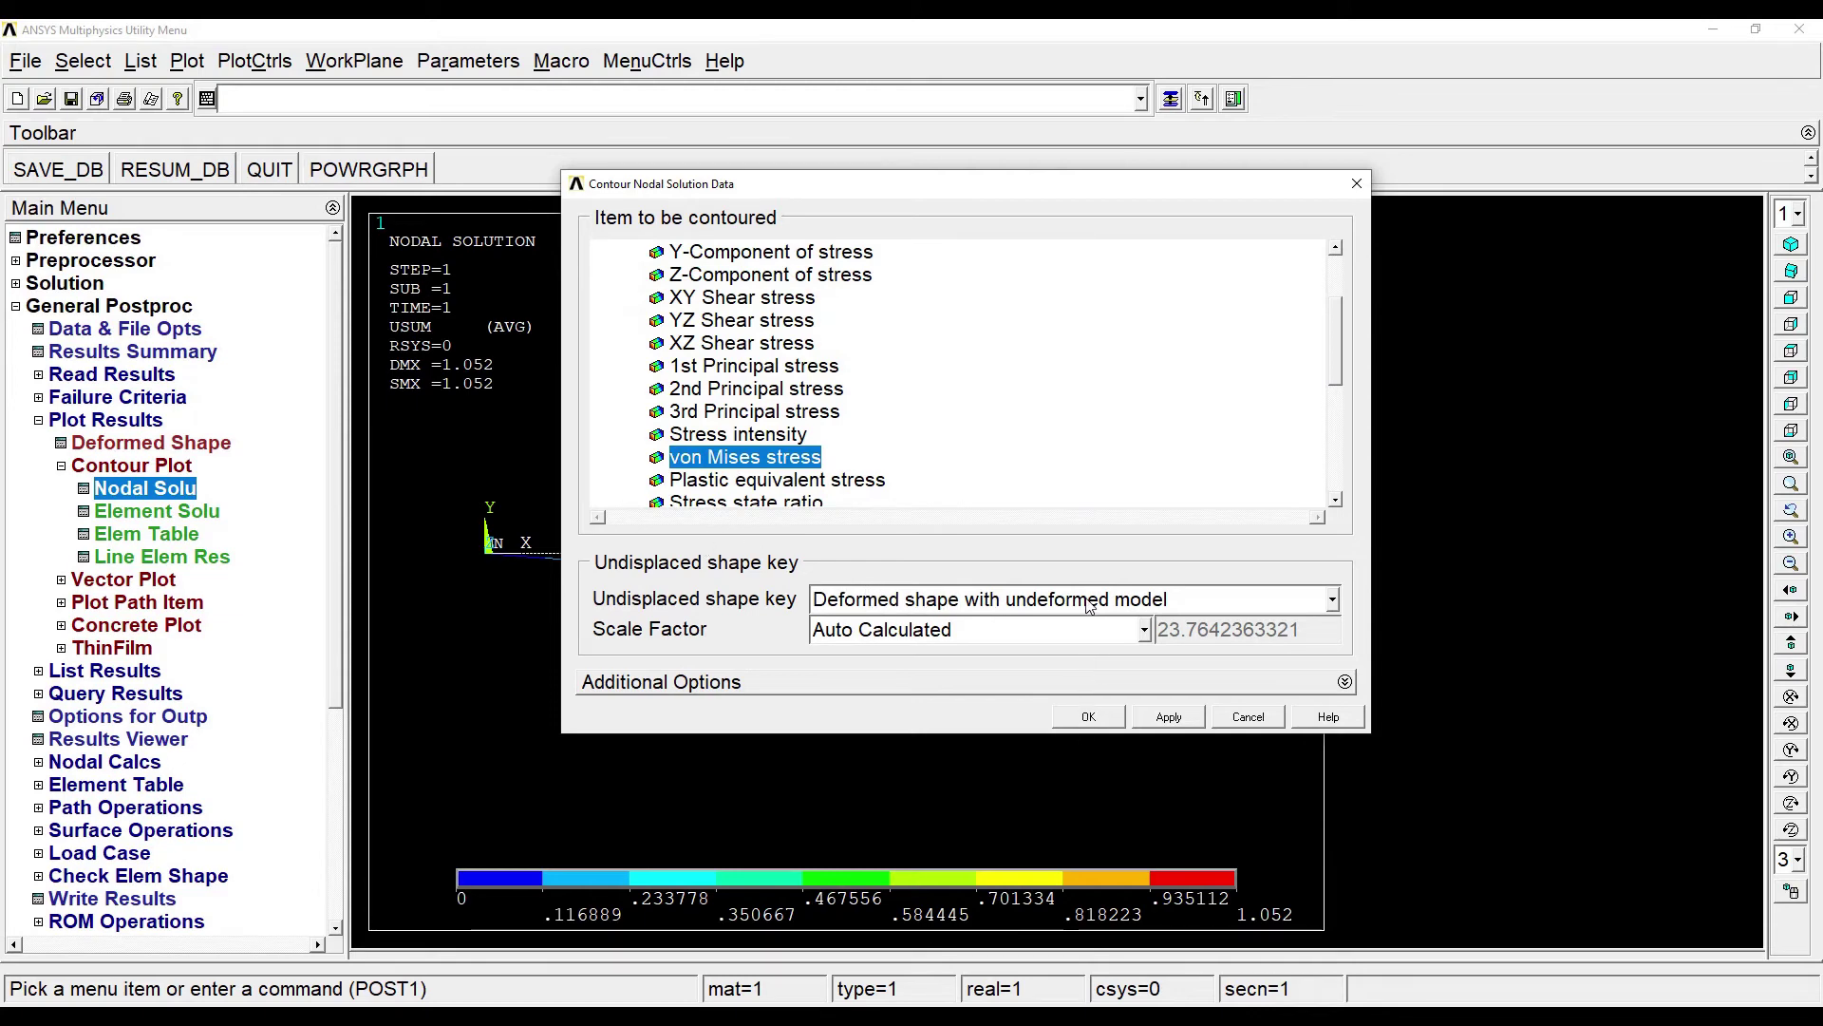
{"action": "left_click", "coordinate": [1087, 718]}
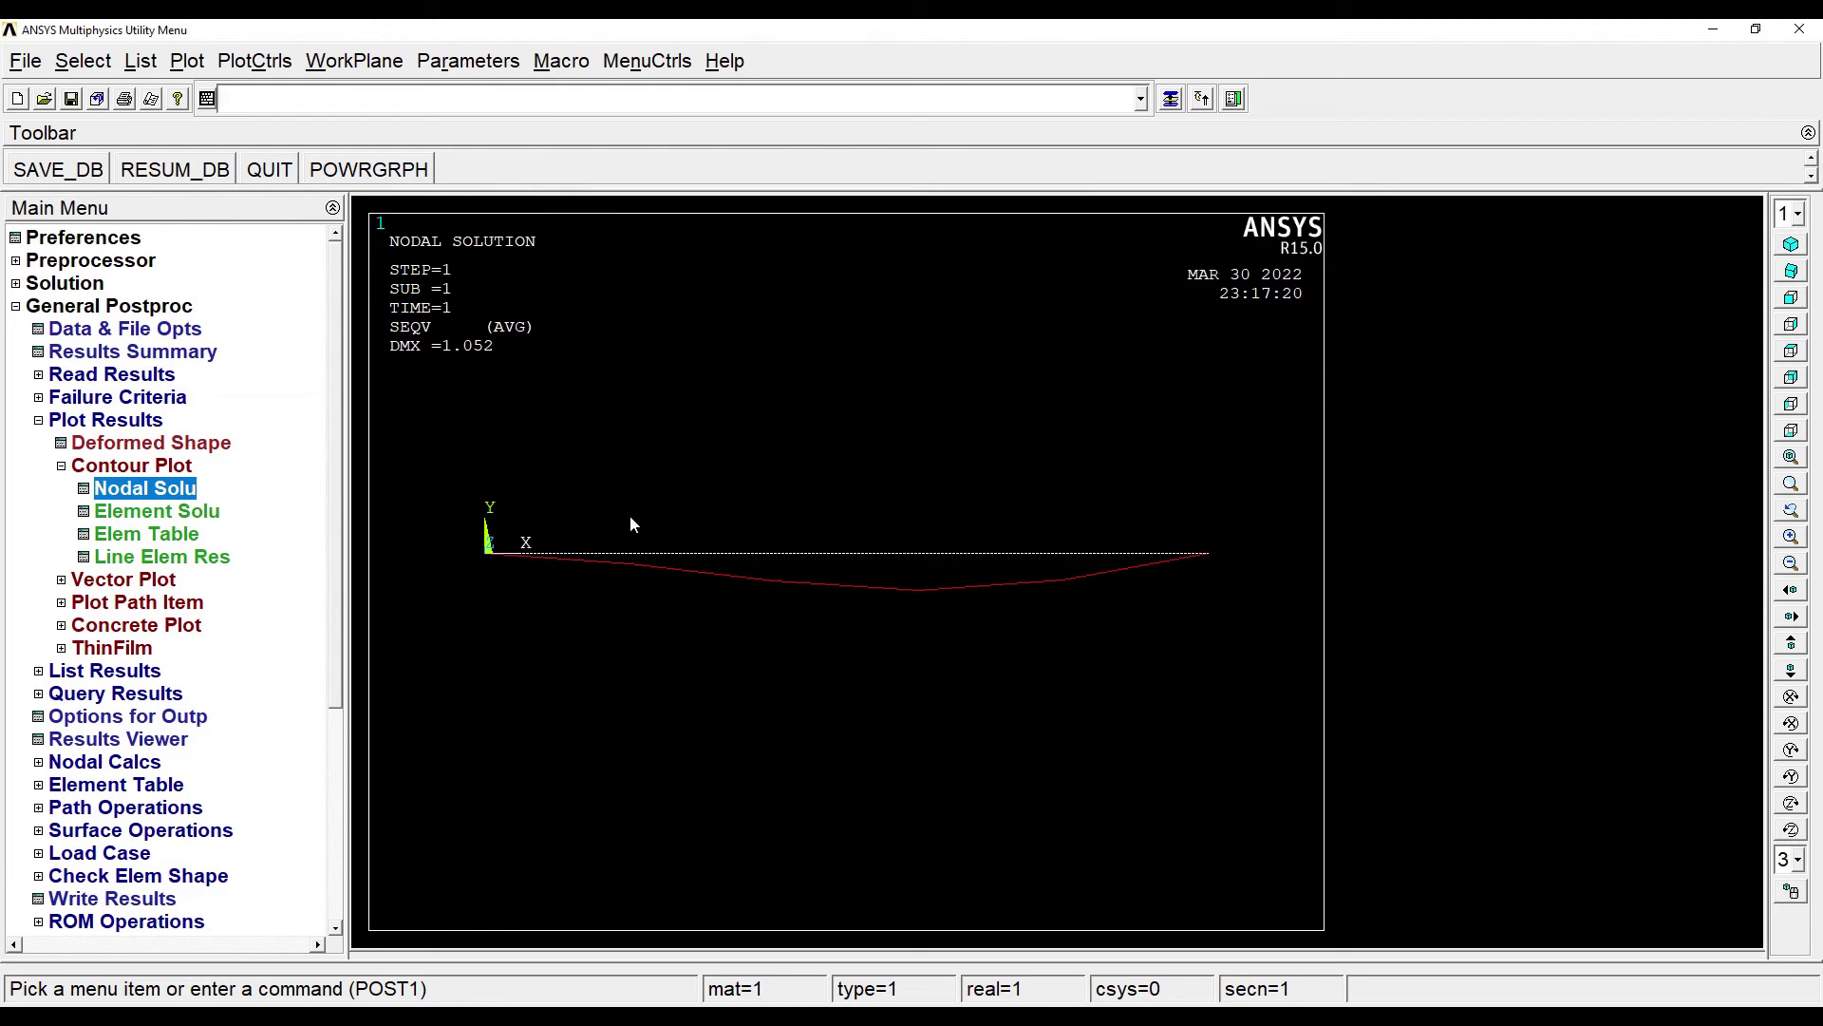
Step: Contour the unaveraged element von Mises stress (SEQV) on the deformed beam
{"action": "left_click", "coordinate": [194, 513]}
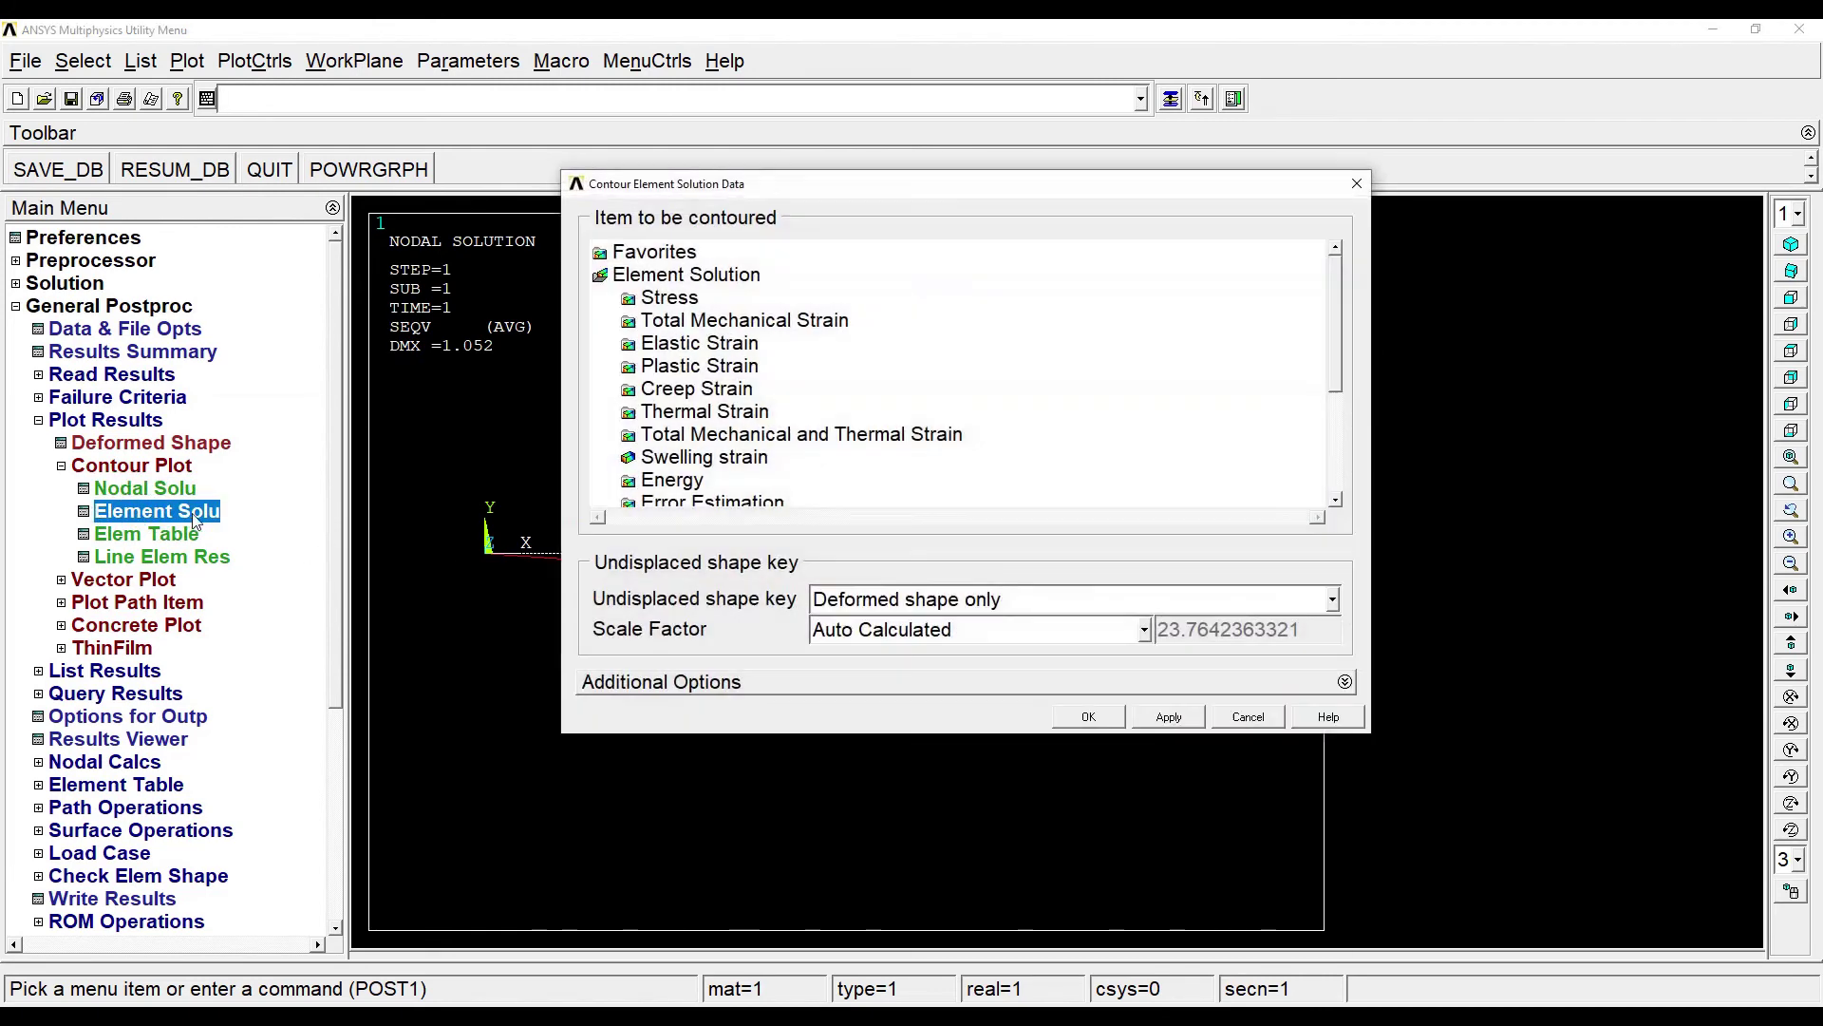
{"action": "left_click", "coordinate": [668, 298]}
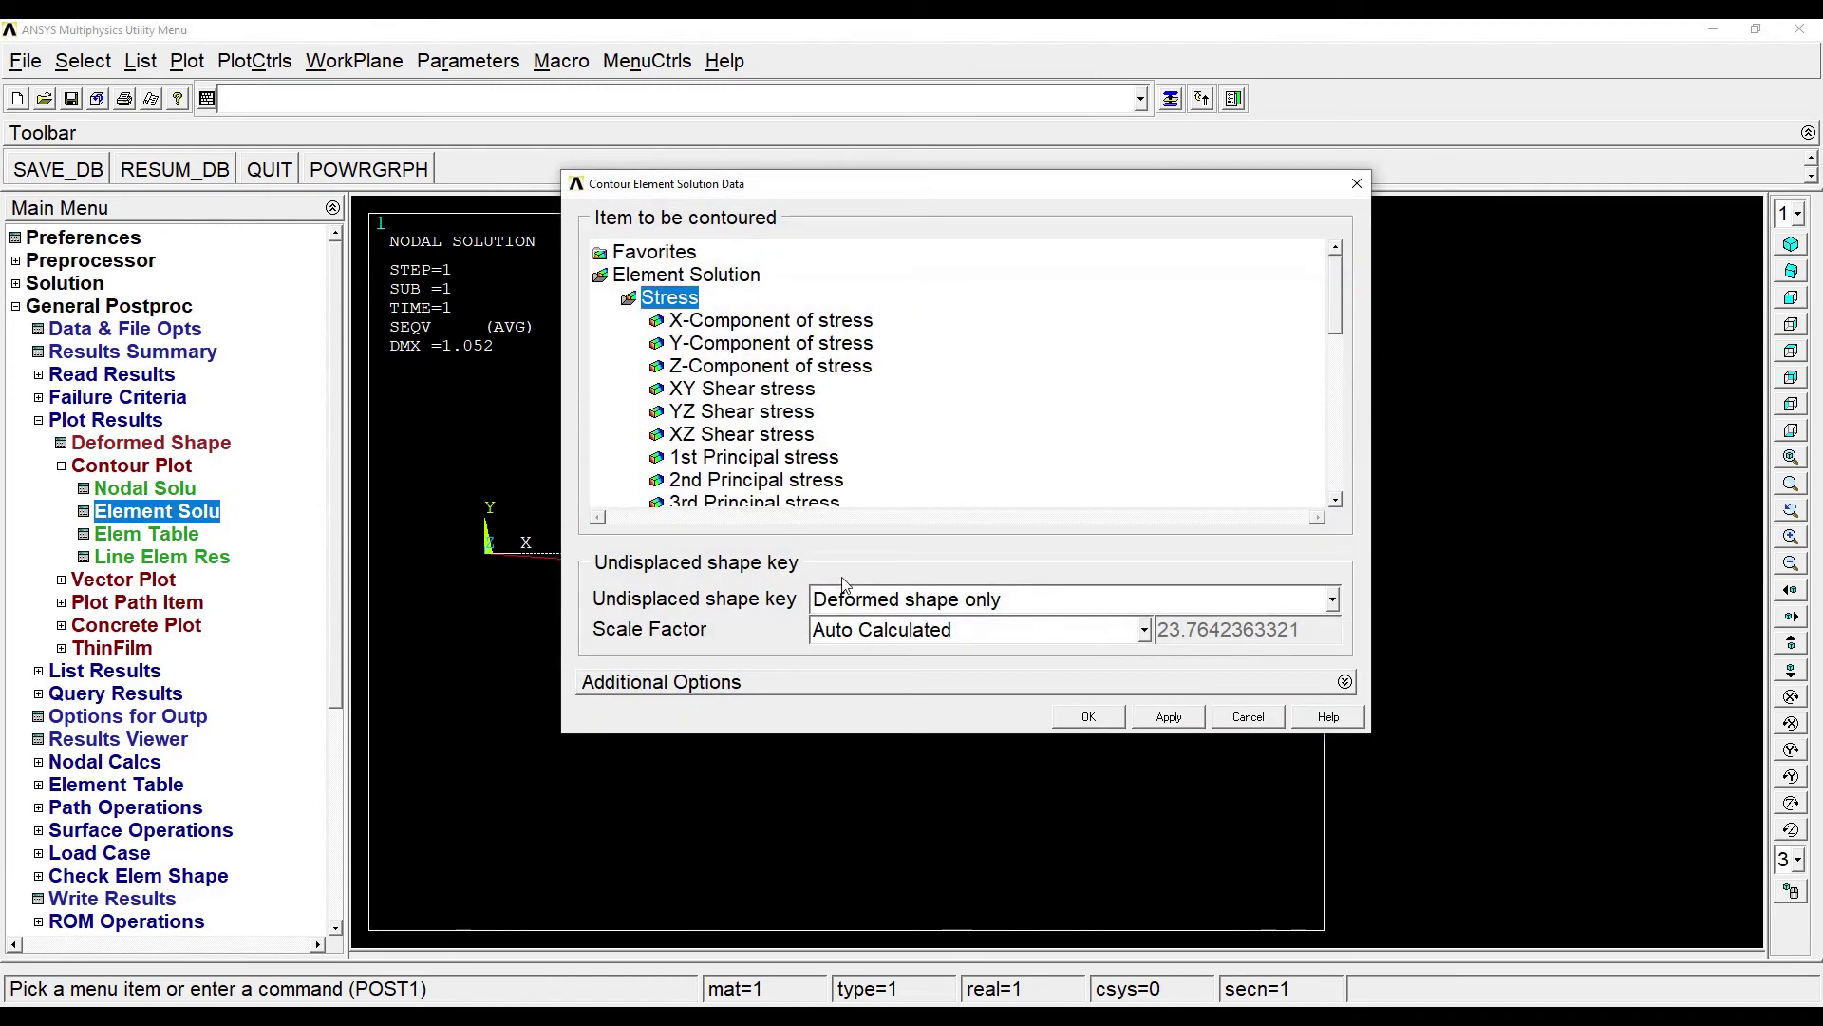
{"action": "left_click_drag", "start_coordinate": [1342, 334], "coordinate": [1337, 386]}
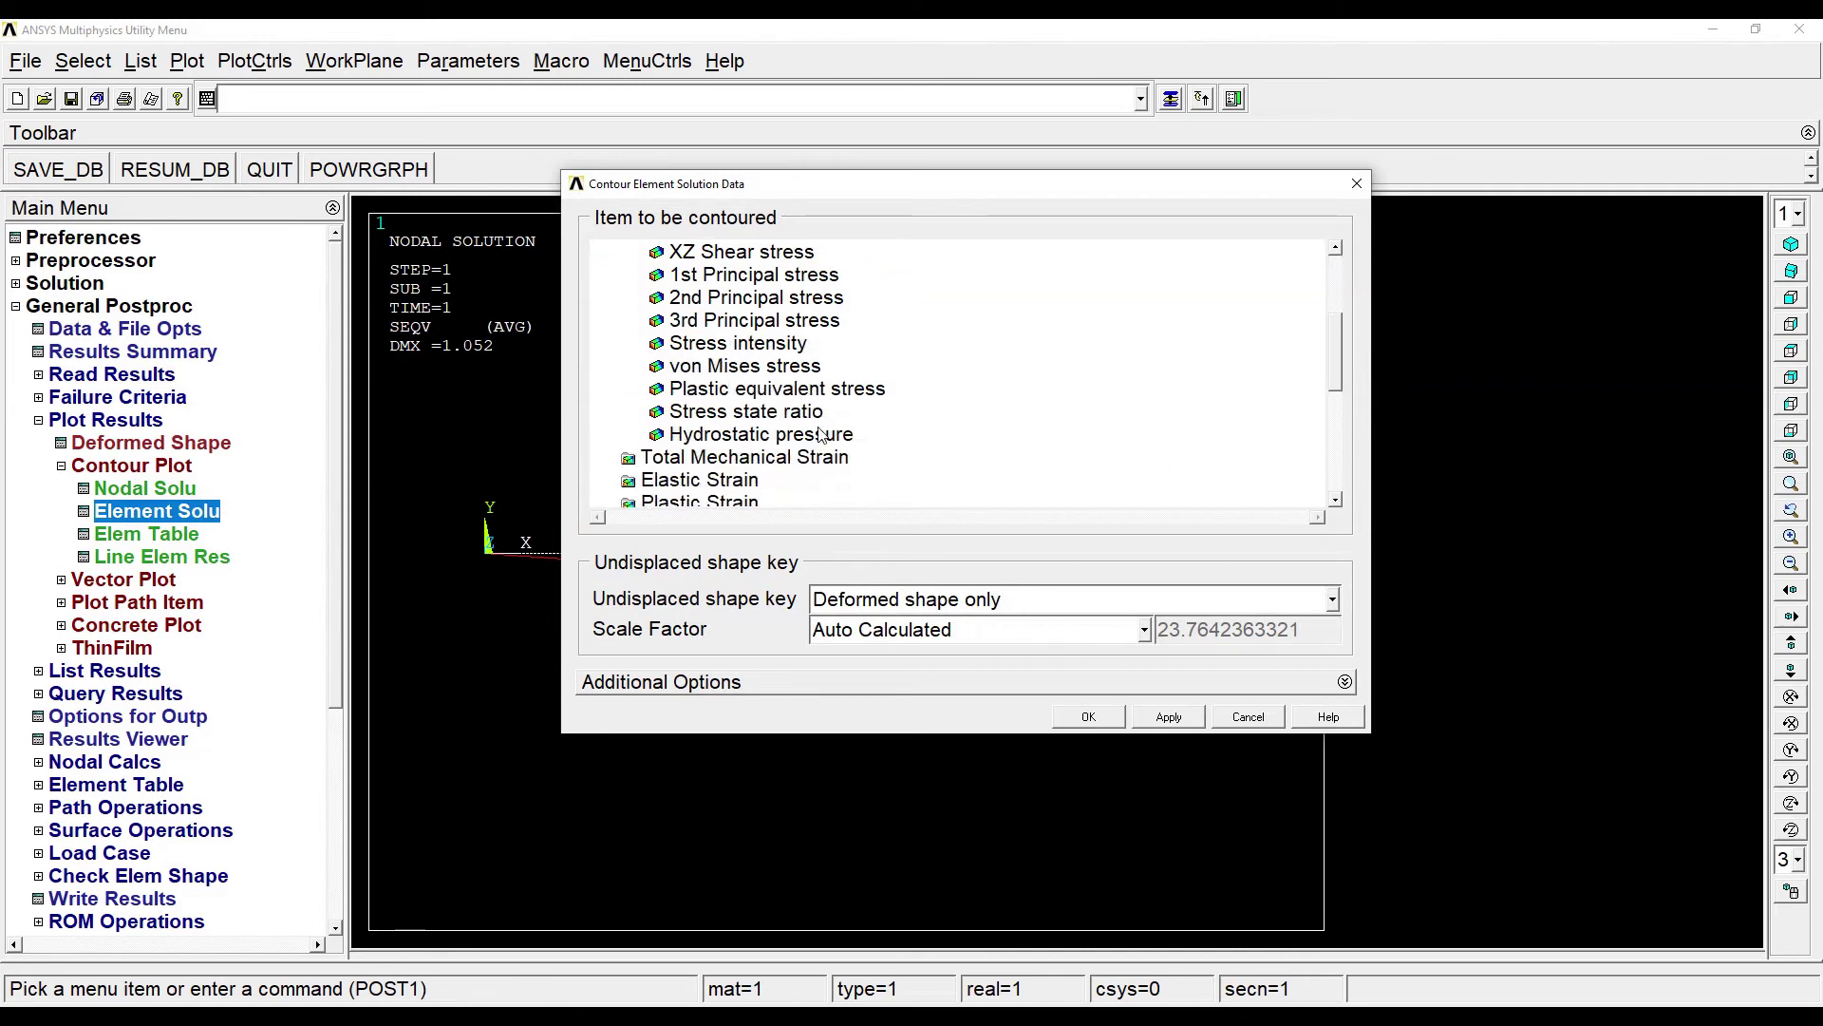
{"action": "left_click", "coordinate": [745, 365]}
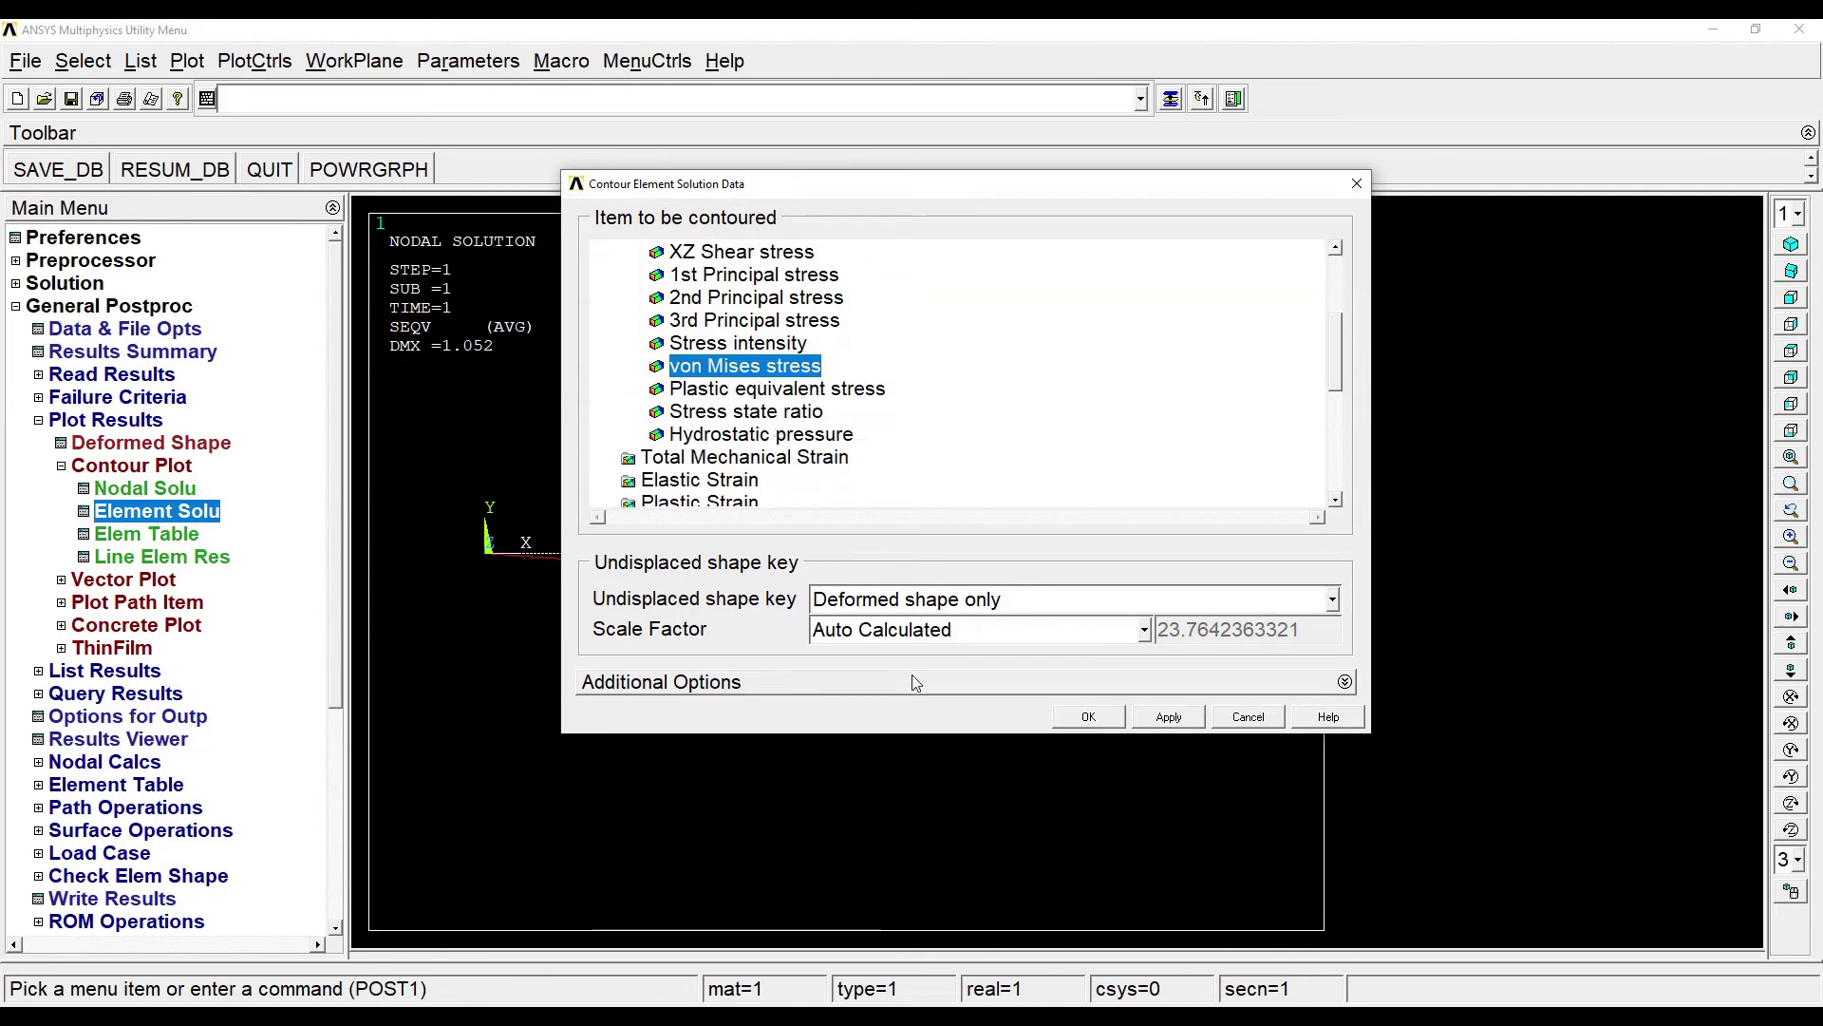
{"action": "left_click", "coordinate": [1088, 716]}
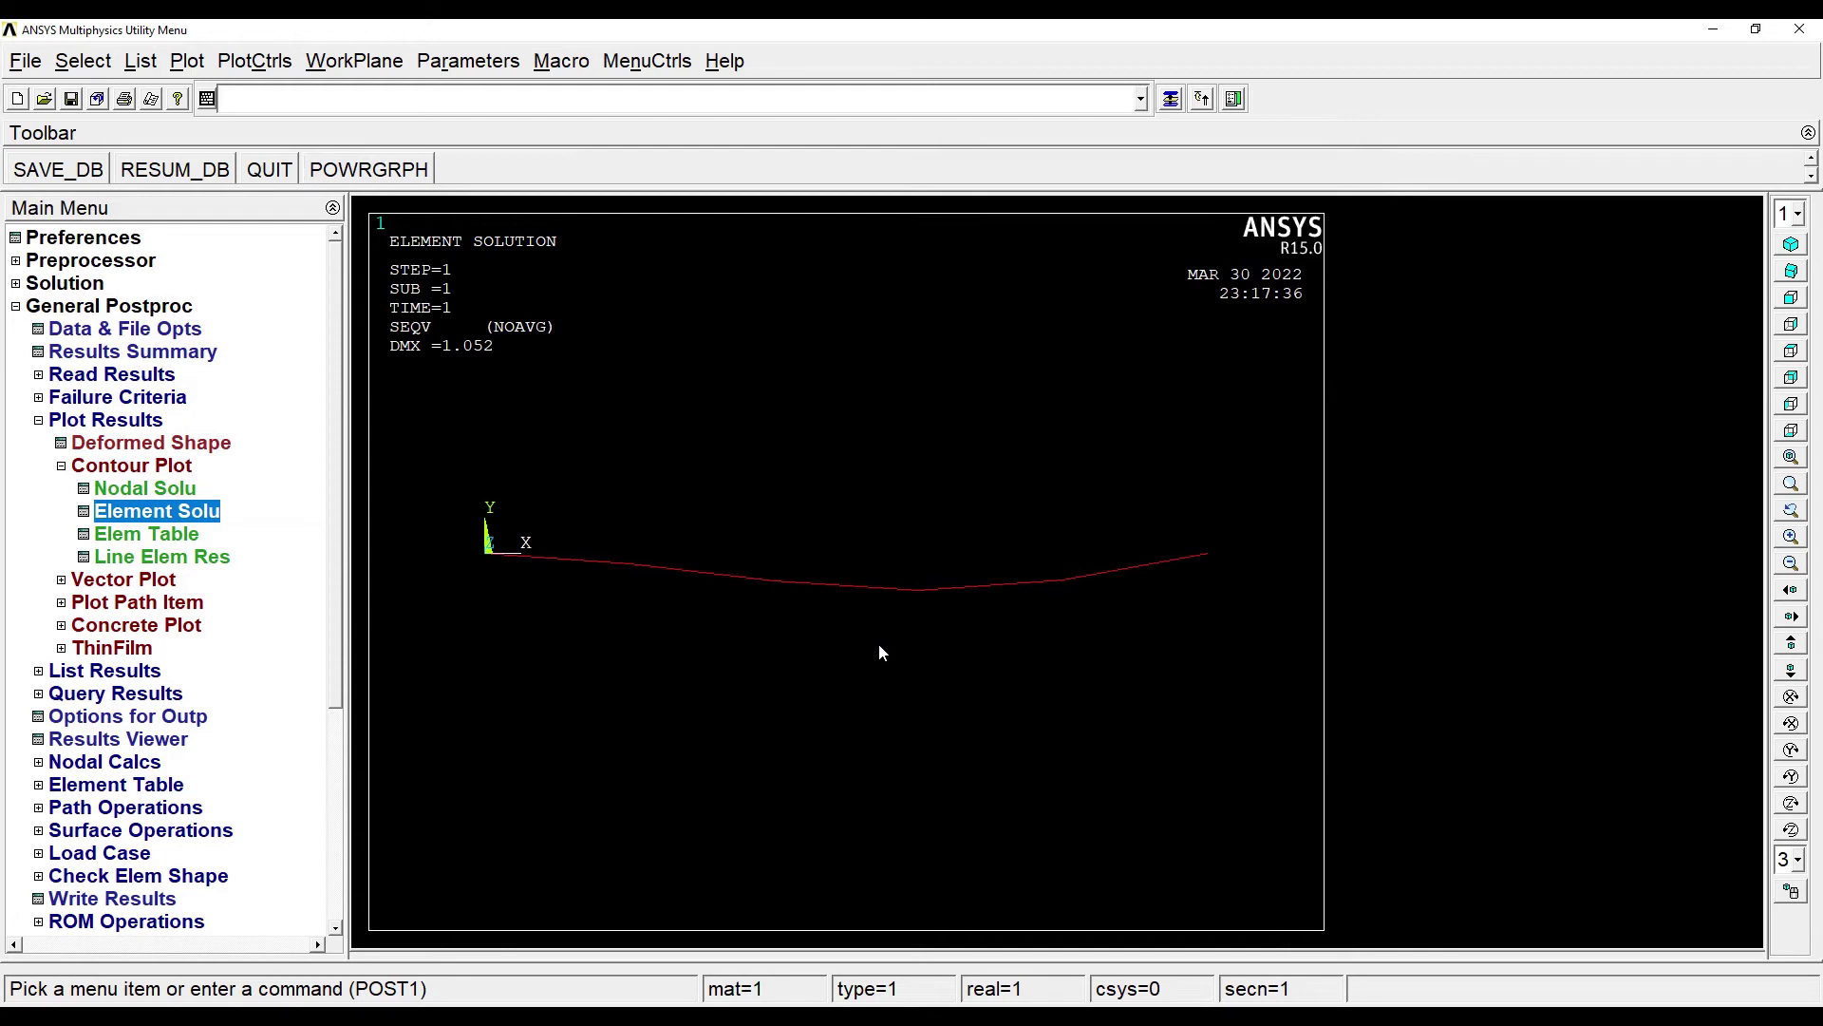
Step: List nodal displacement vector sums, with a maximum of 1.0520 at node 5, then close the listing
{"action": "left_click", "coordinate": [100, 673]}
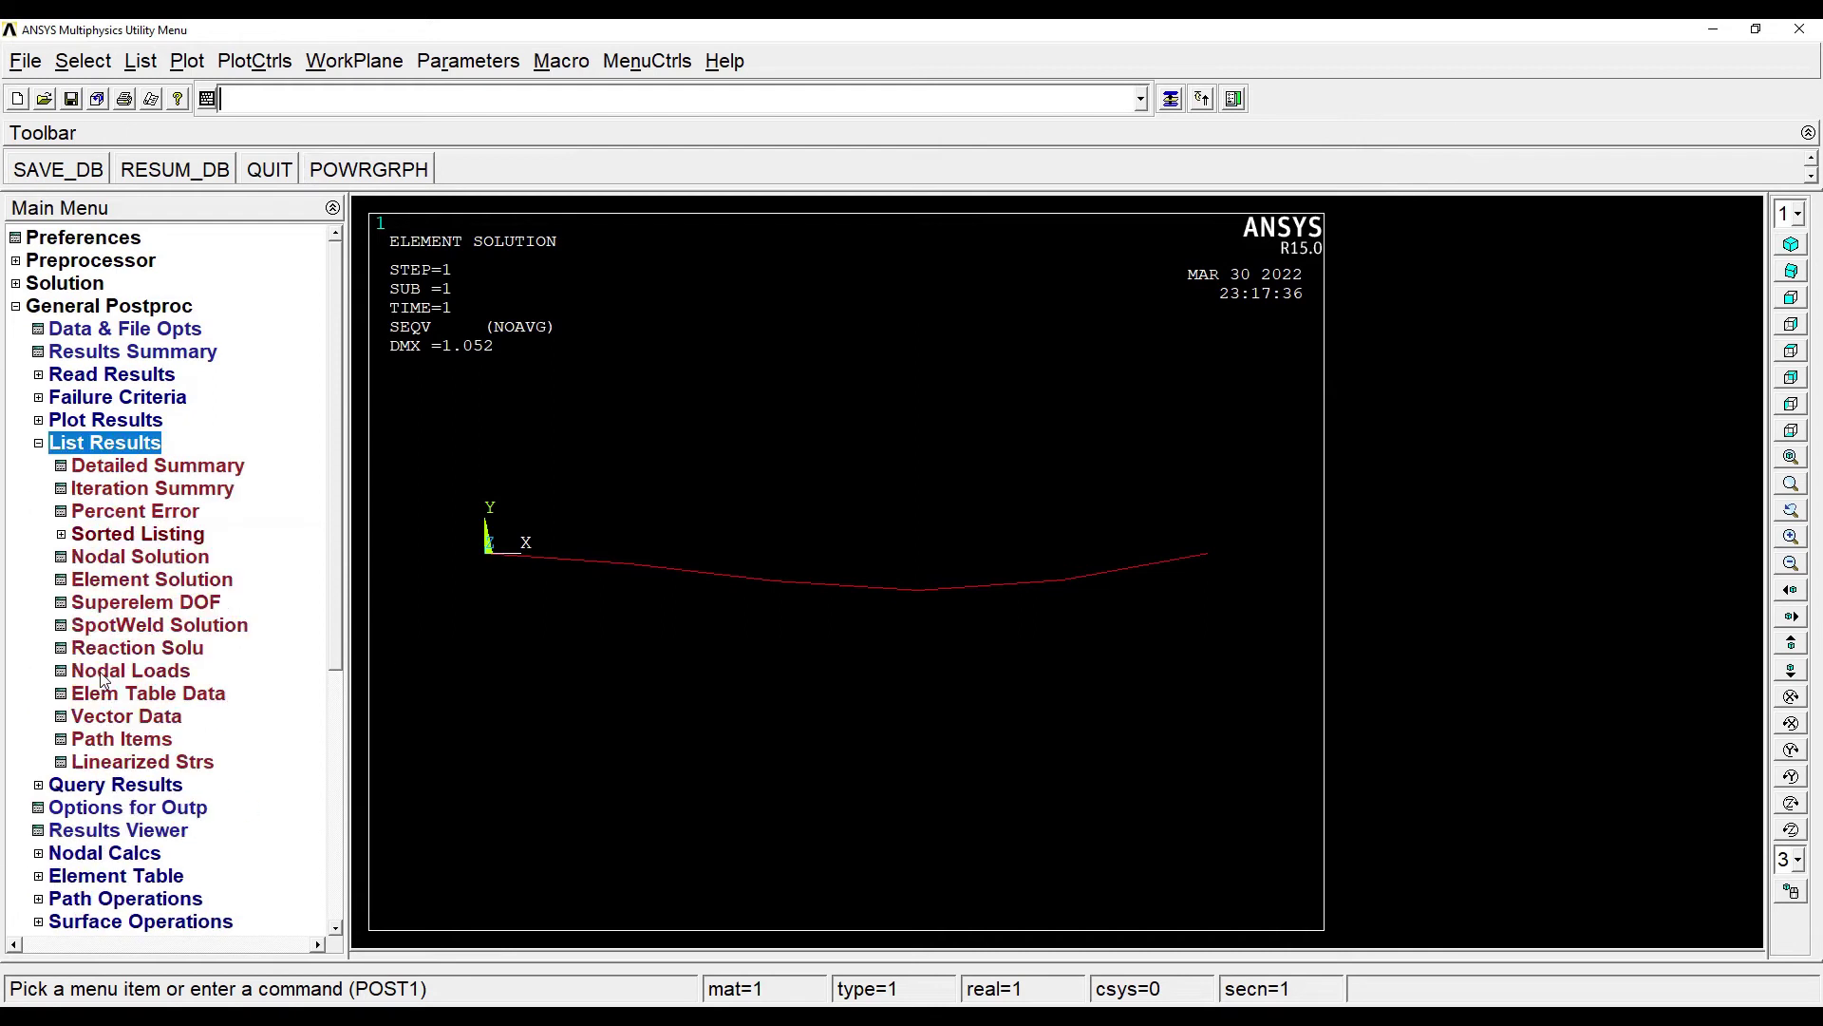
{"action": "left_click", "coordinate": [162, 558]}
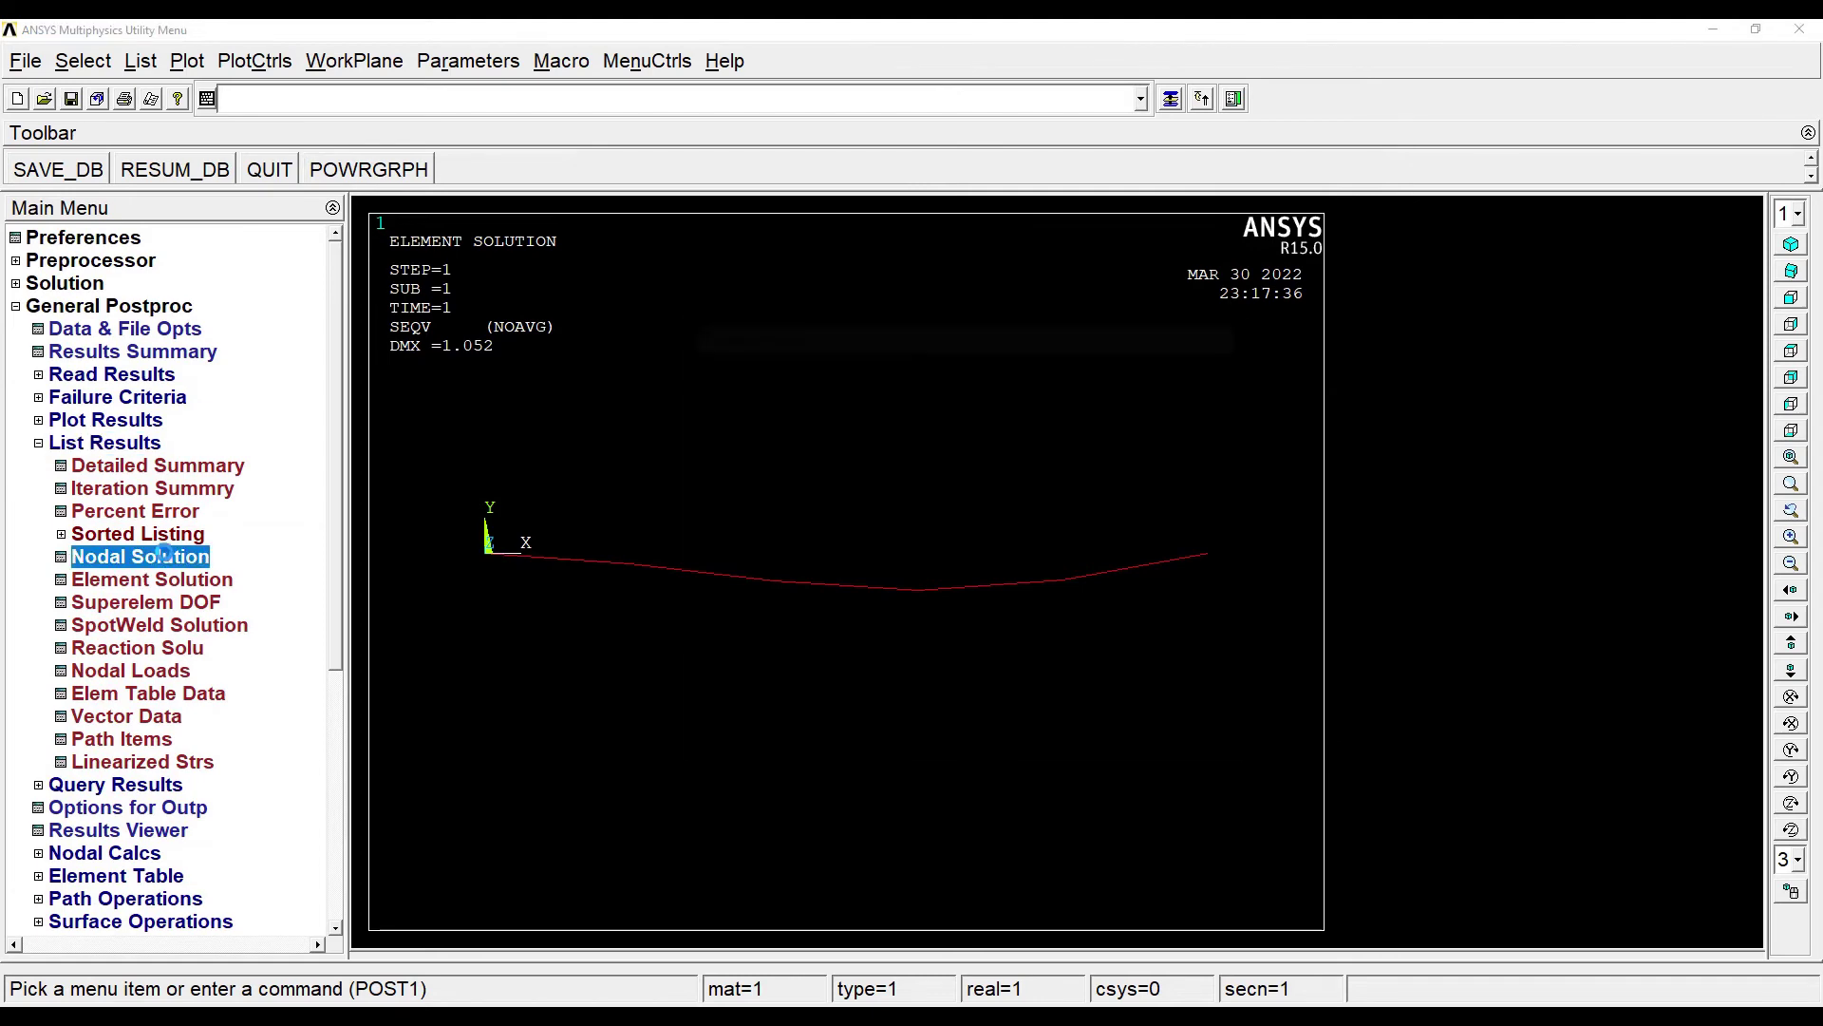
{"action": "double_click", "coordinate": [837, 444]}
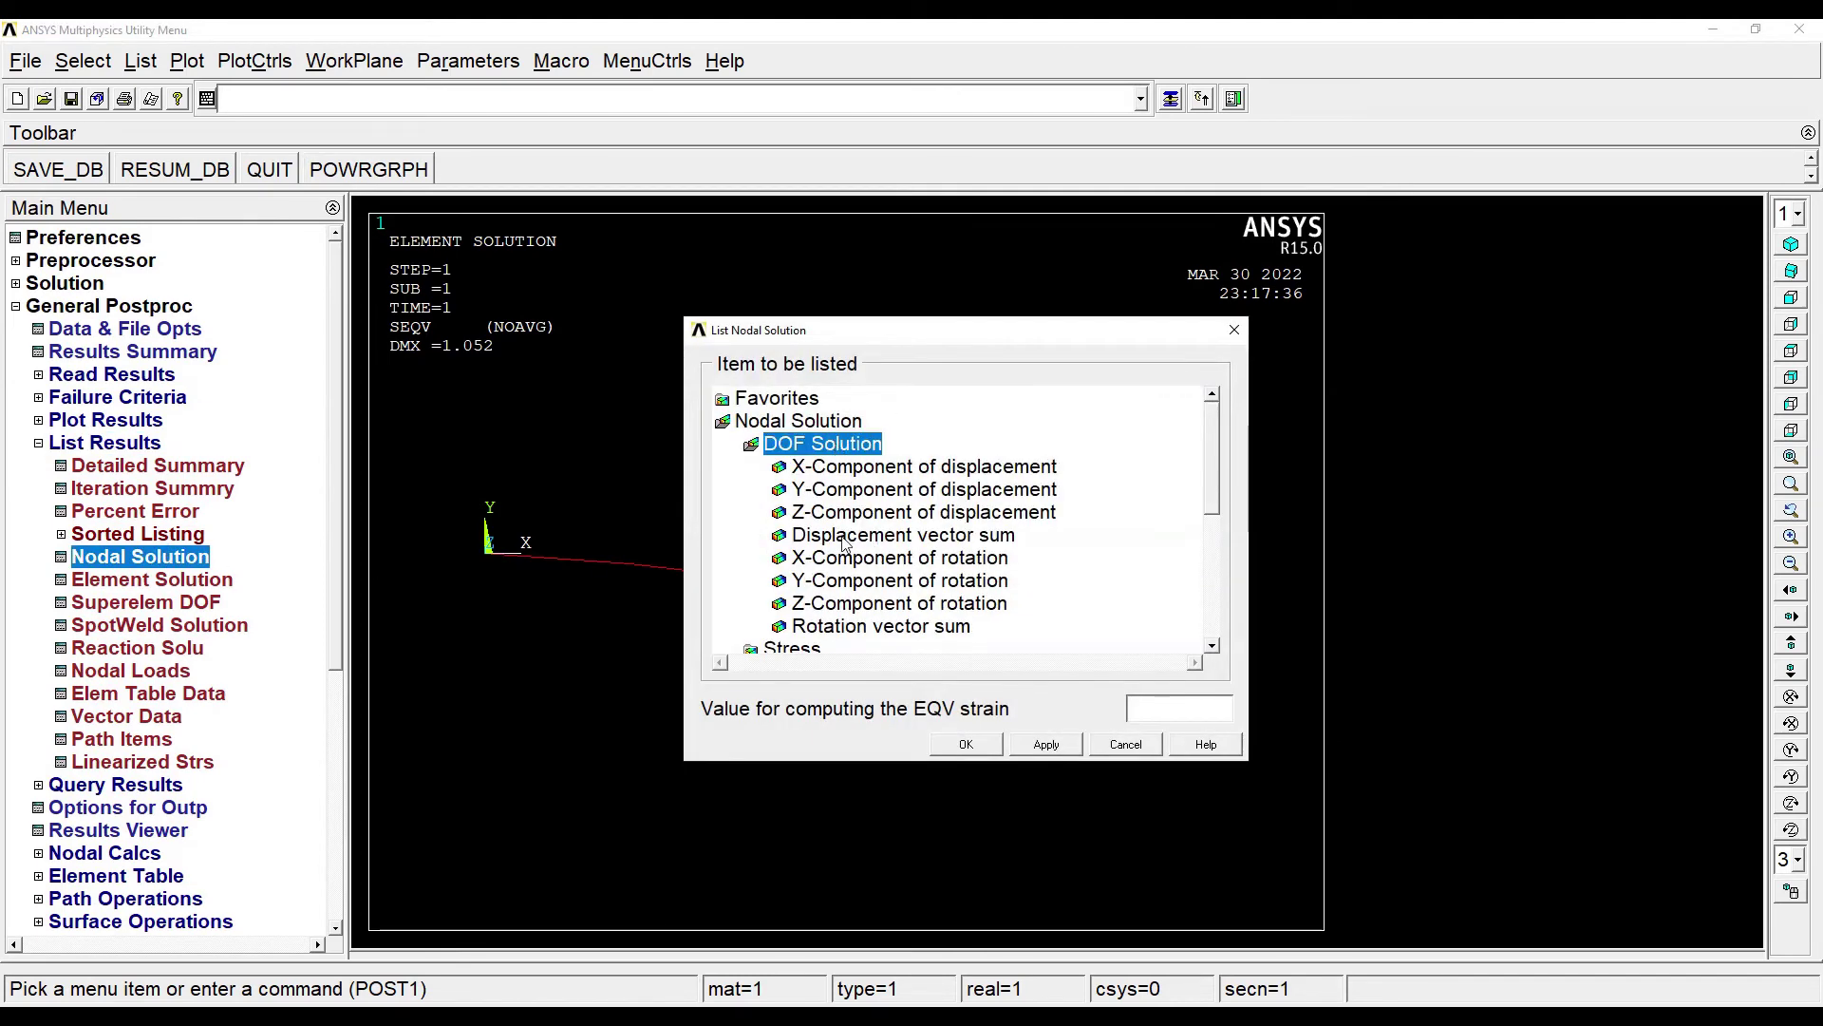
{"action": "left_click", "coordinate": [873, 537]}
{"action": "left_click", "coordinate": [988, 744]}
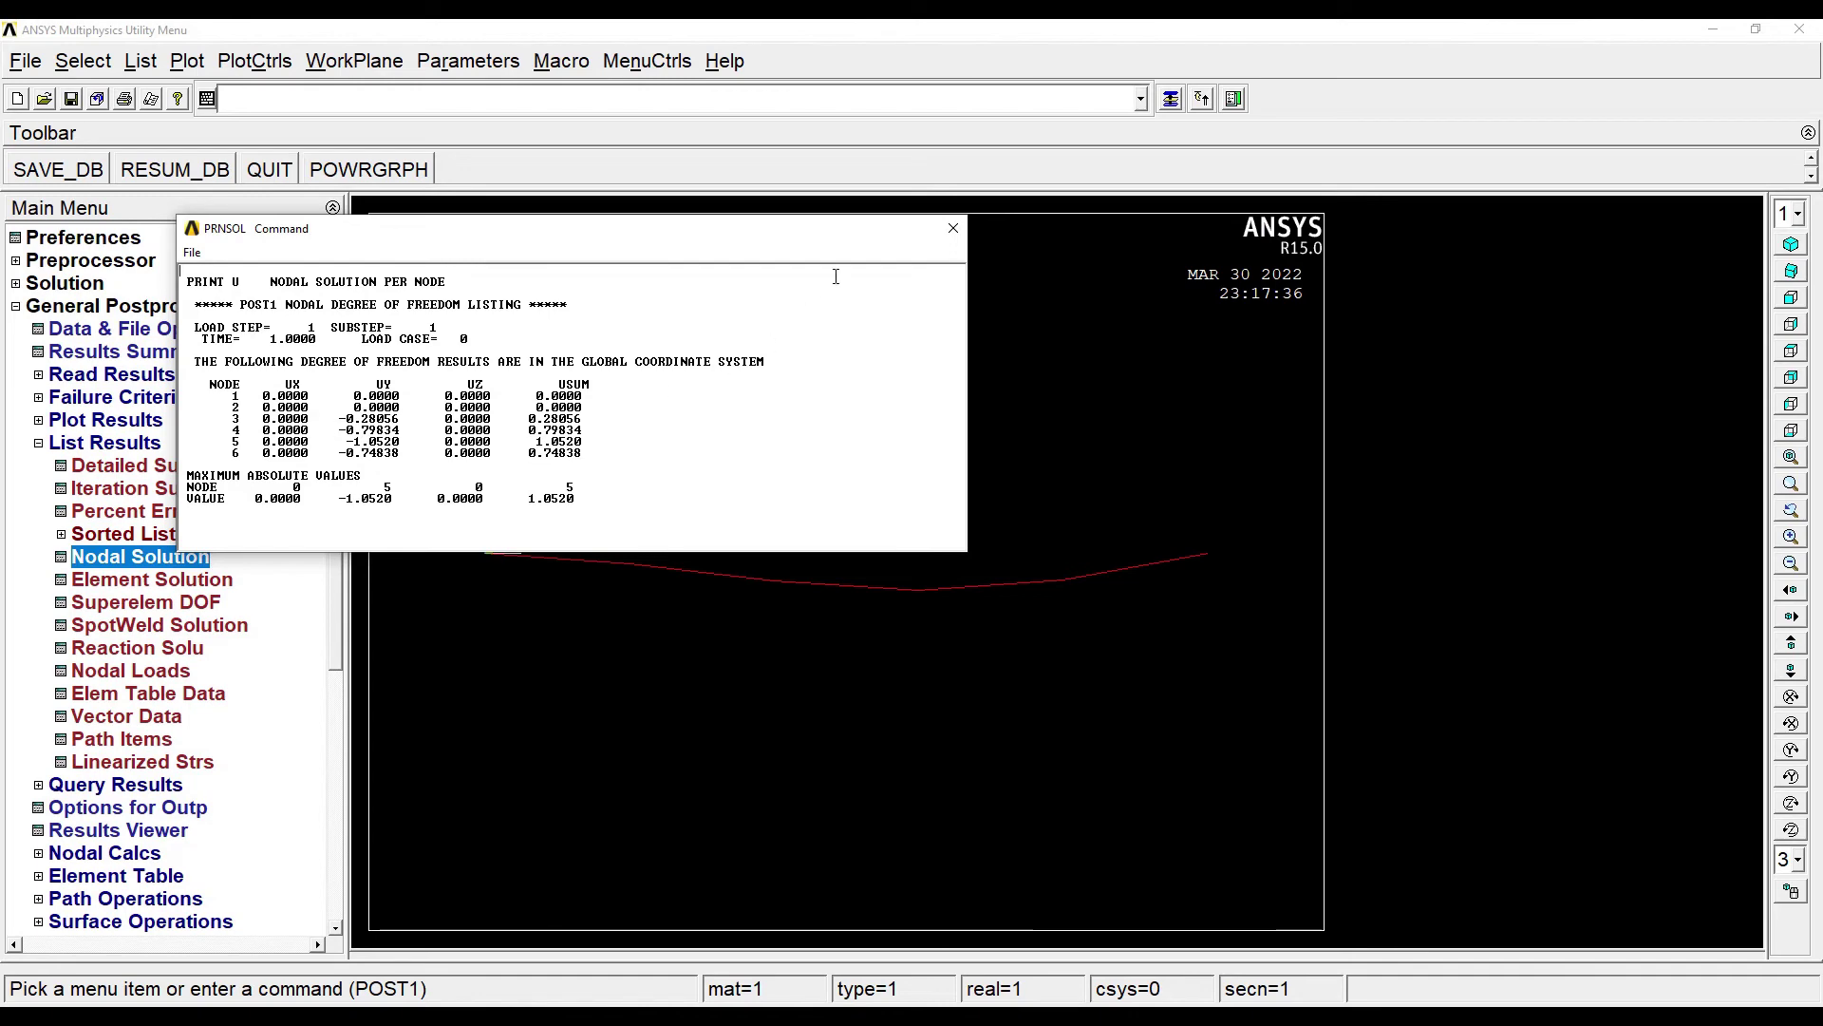
{"action": "left_click", "coordinate": [953, 229]}
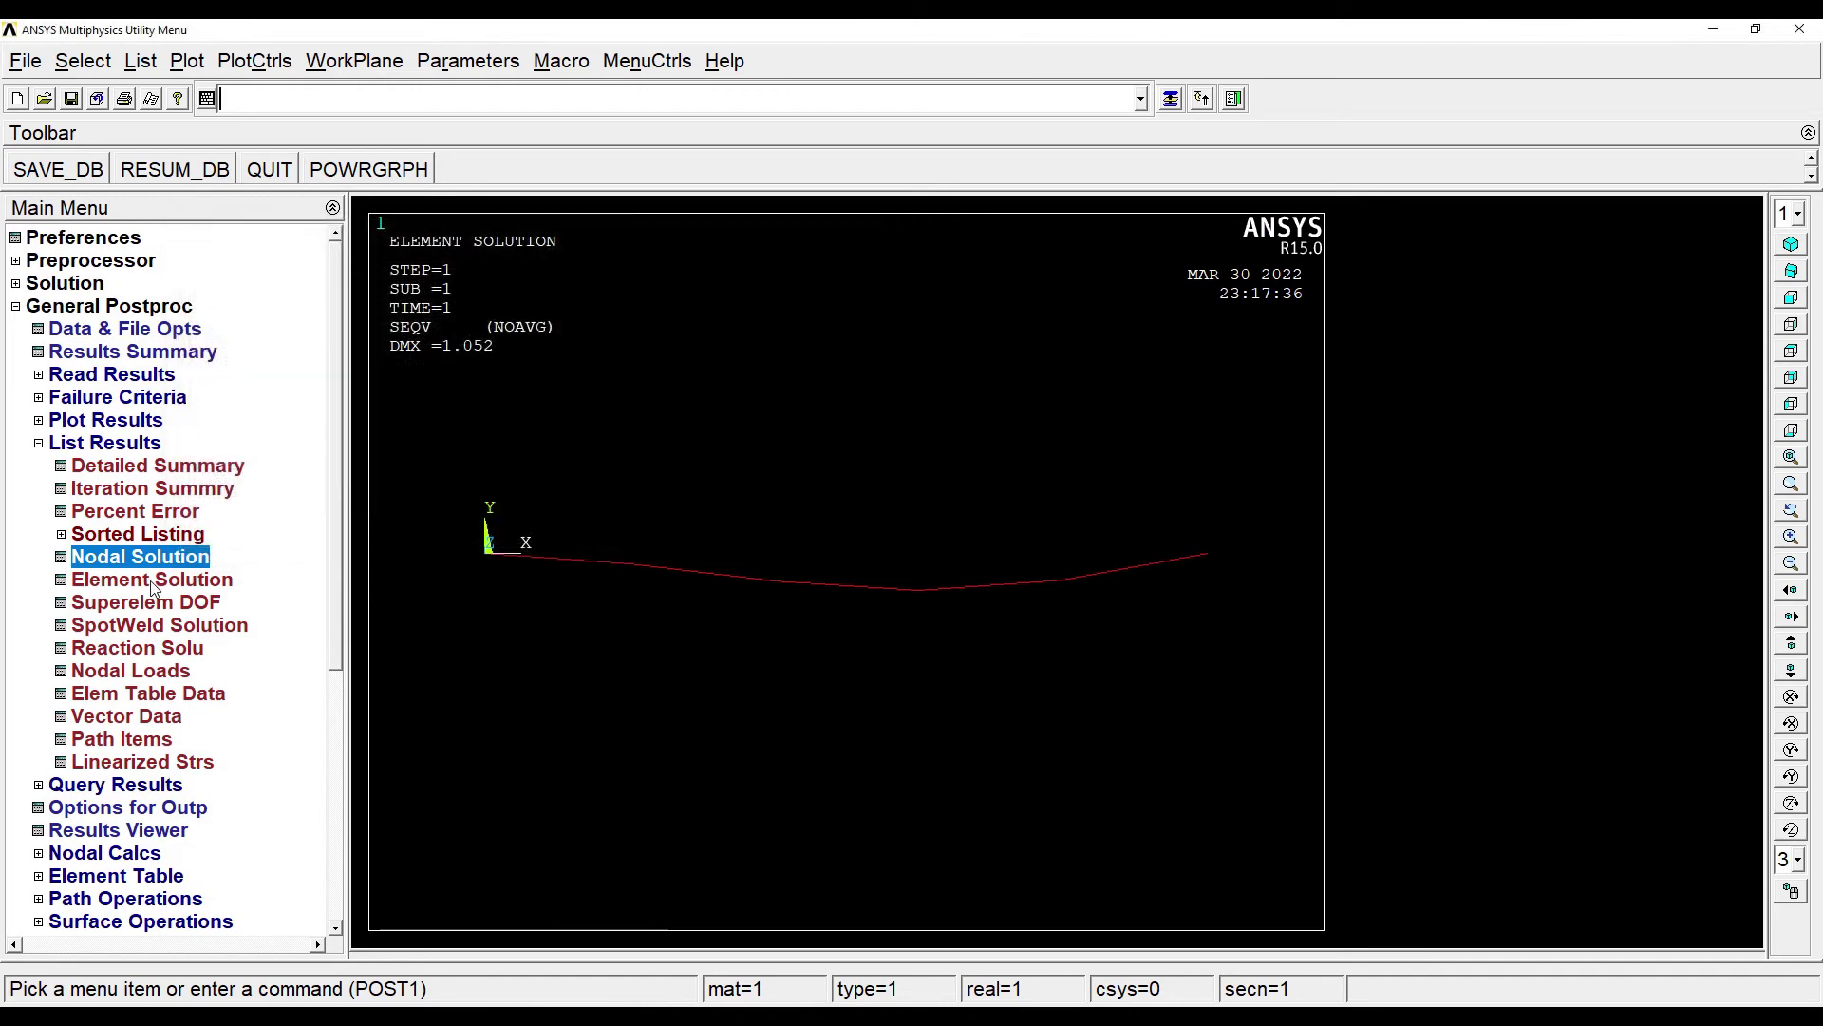
{"action": "left_click", "coordinate": [150, 582]}
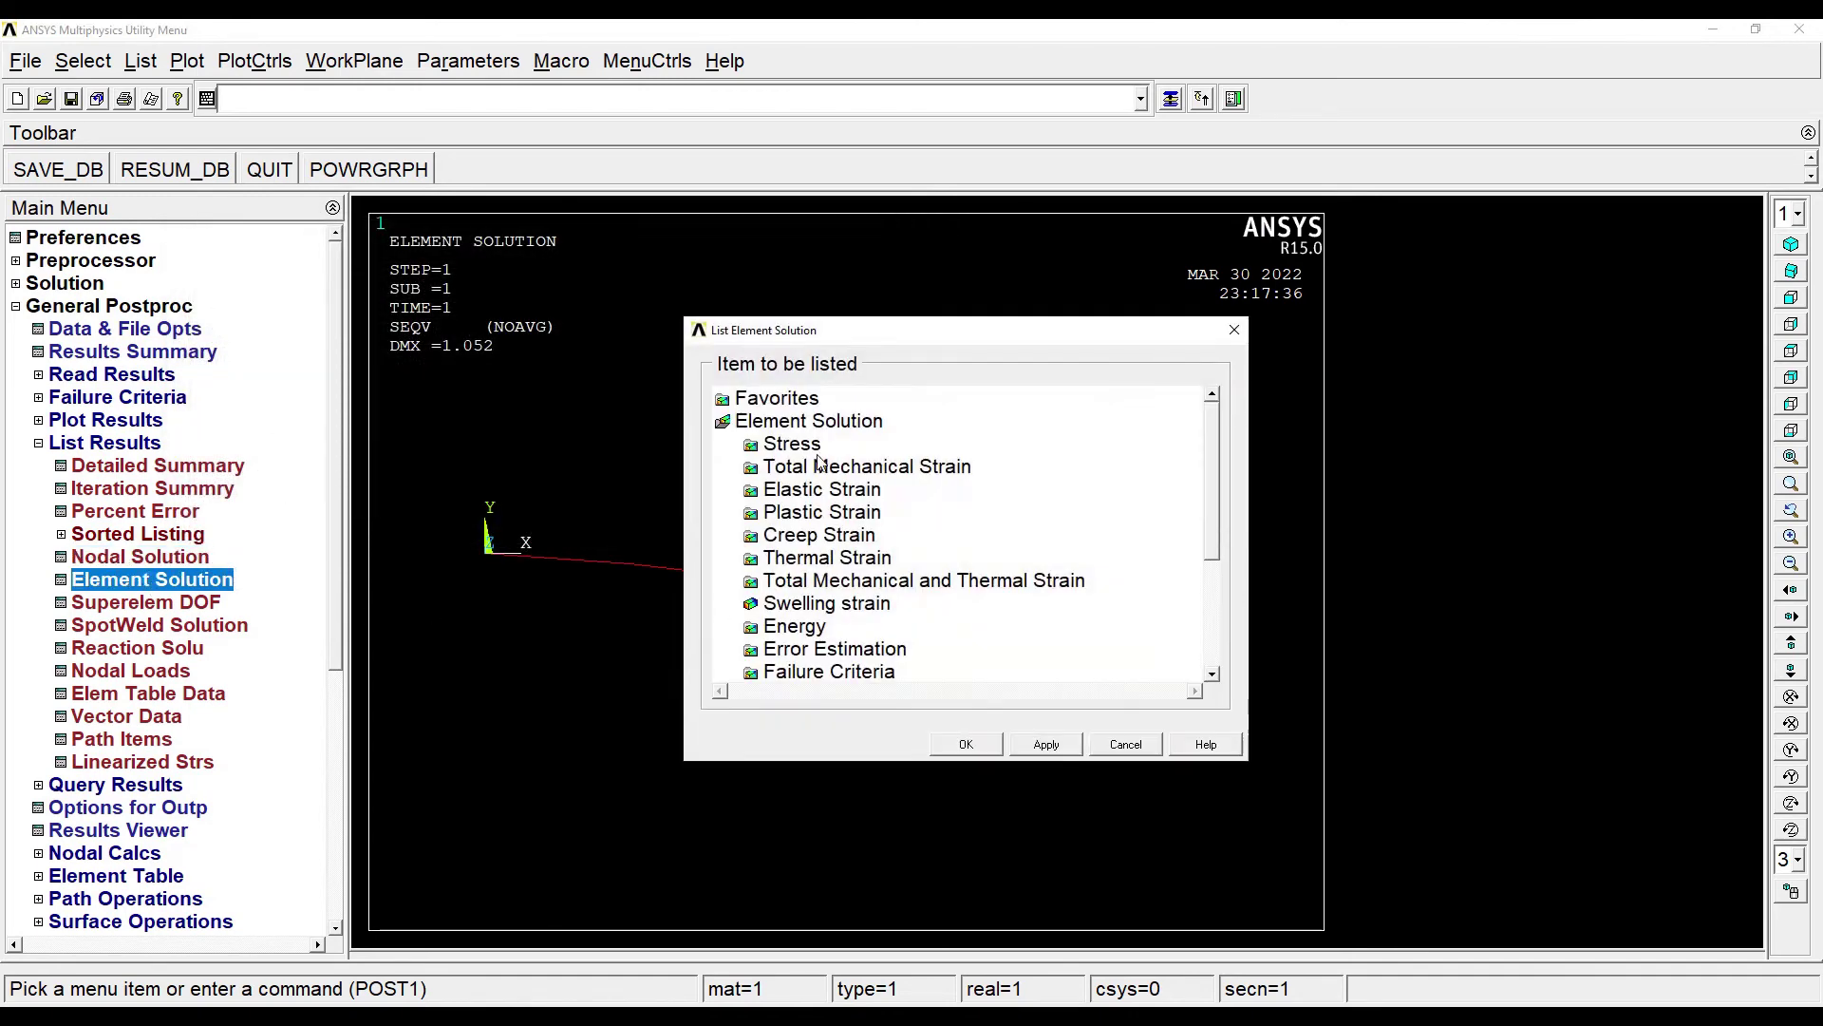
{"action": "scroll", "coordinate": [884, 582], "scroll_direction": "down", "scroll_amount": 2}
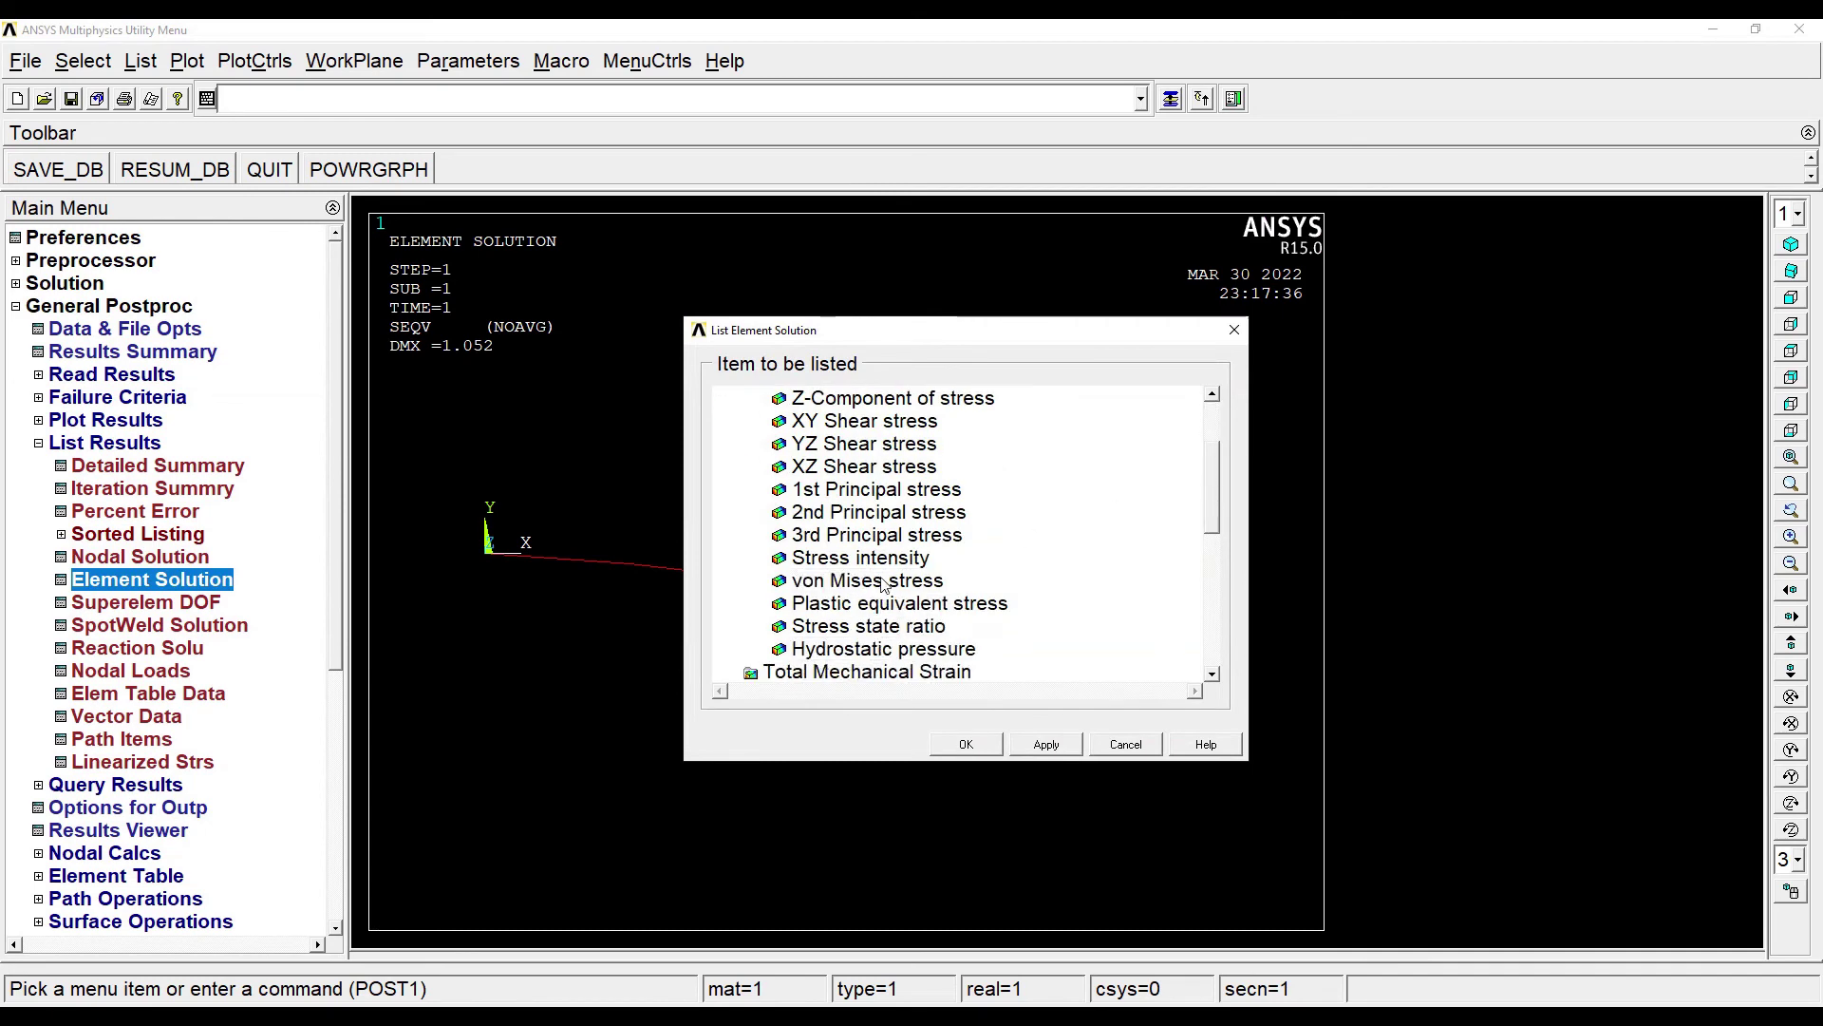
{"action": "left_click", "coordinate": [857, 589]}
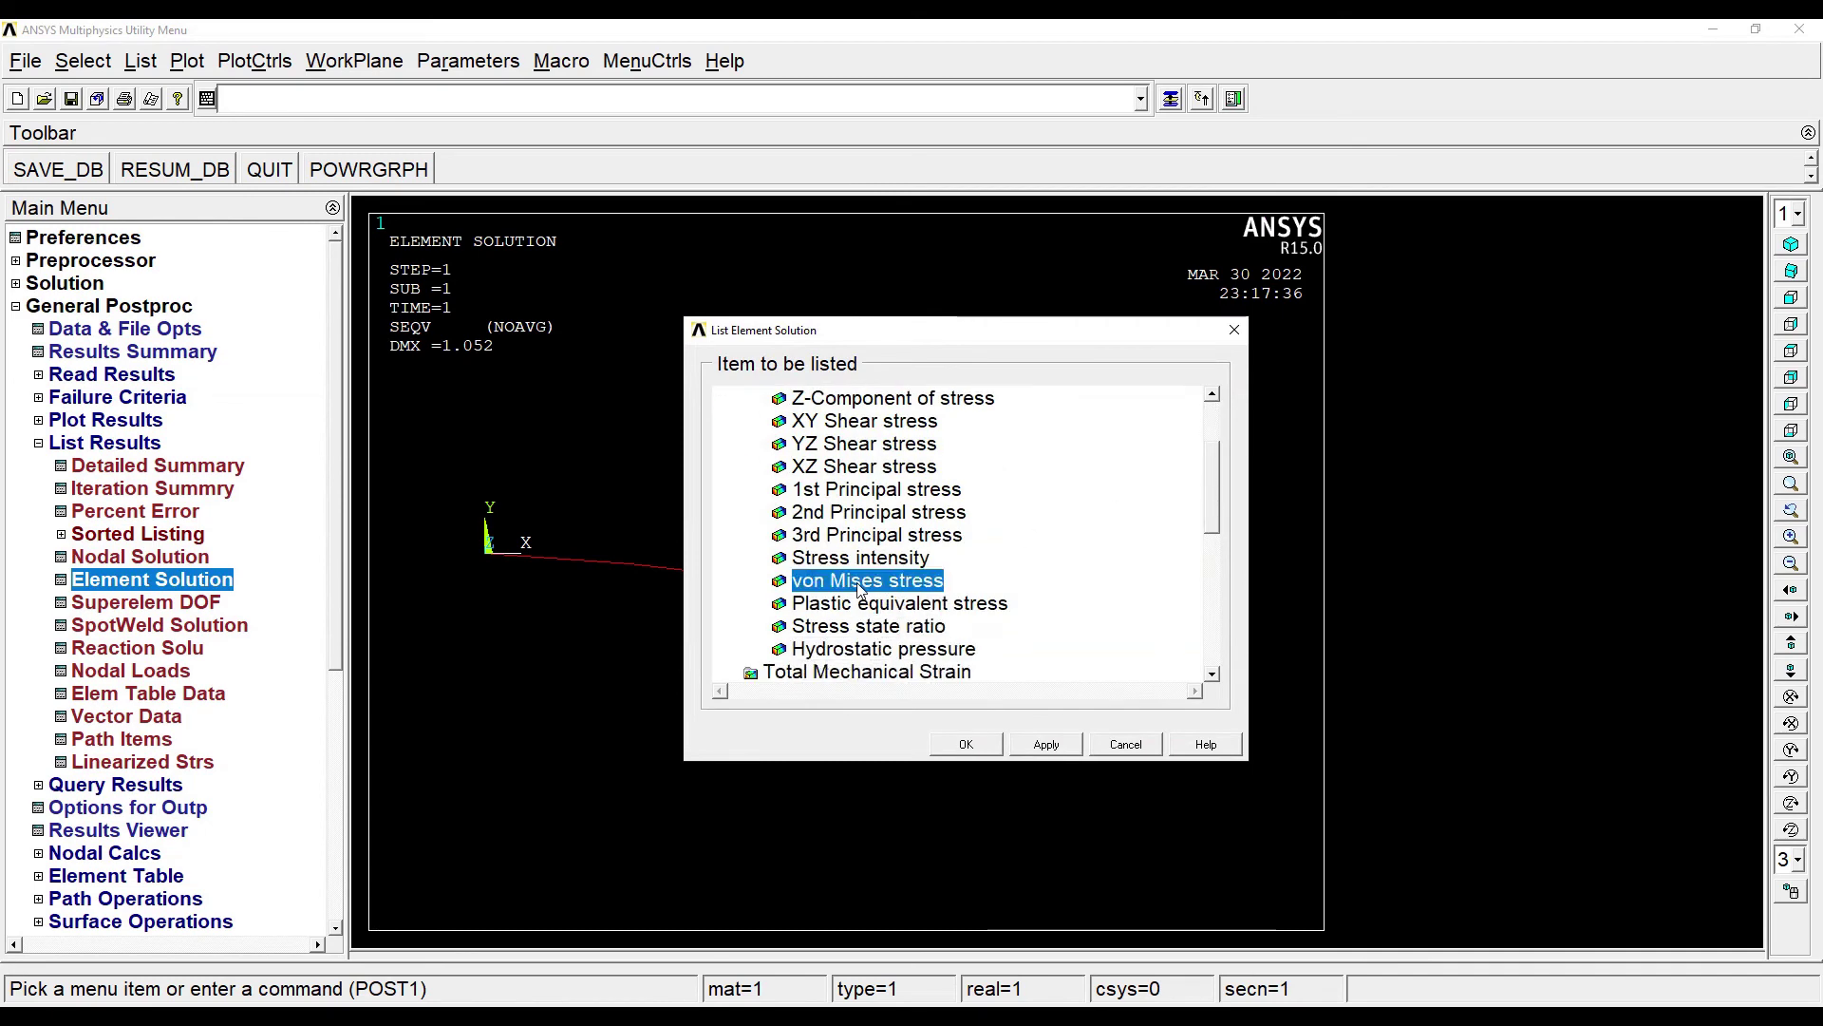
{"action": "left_click", "coordinate": [966, 743]}
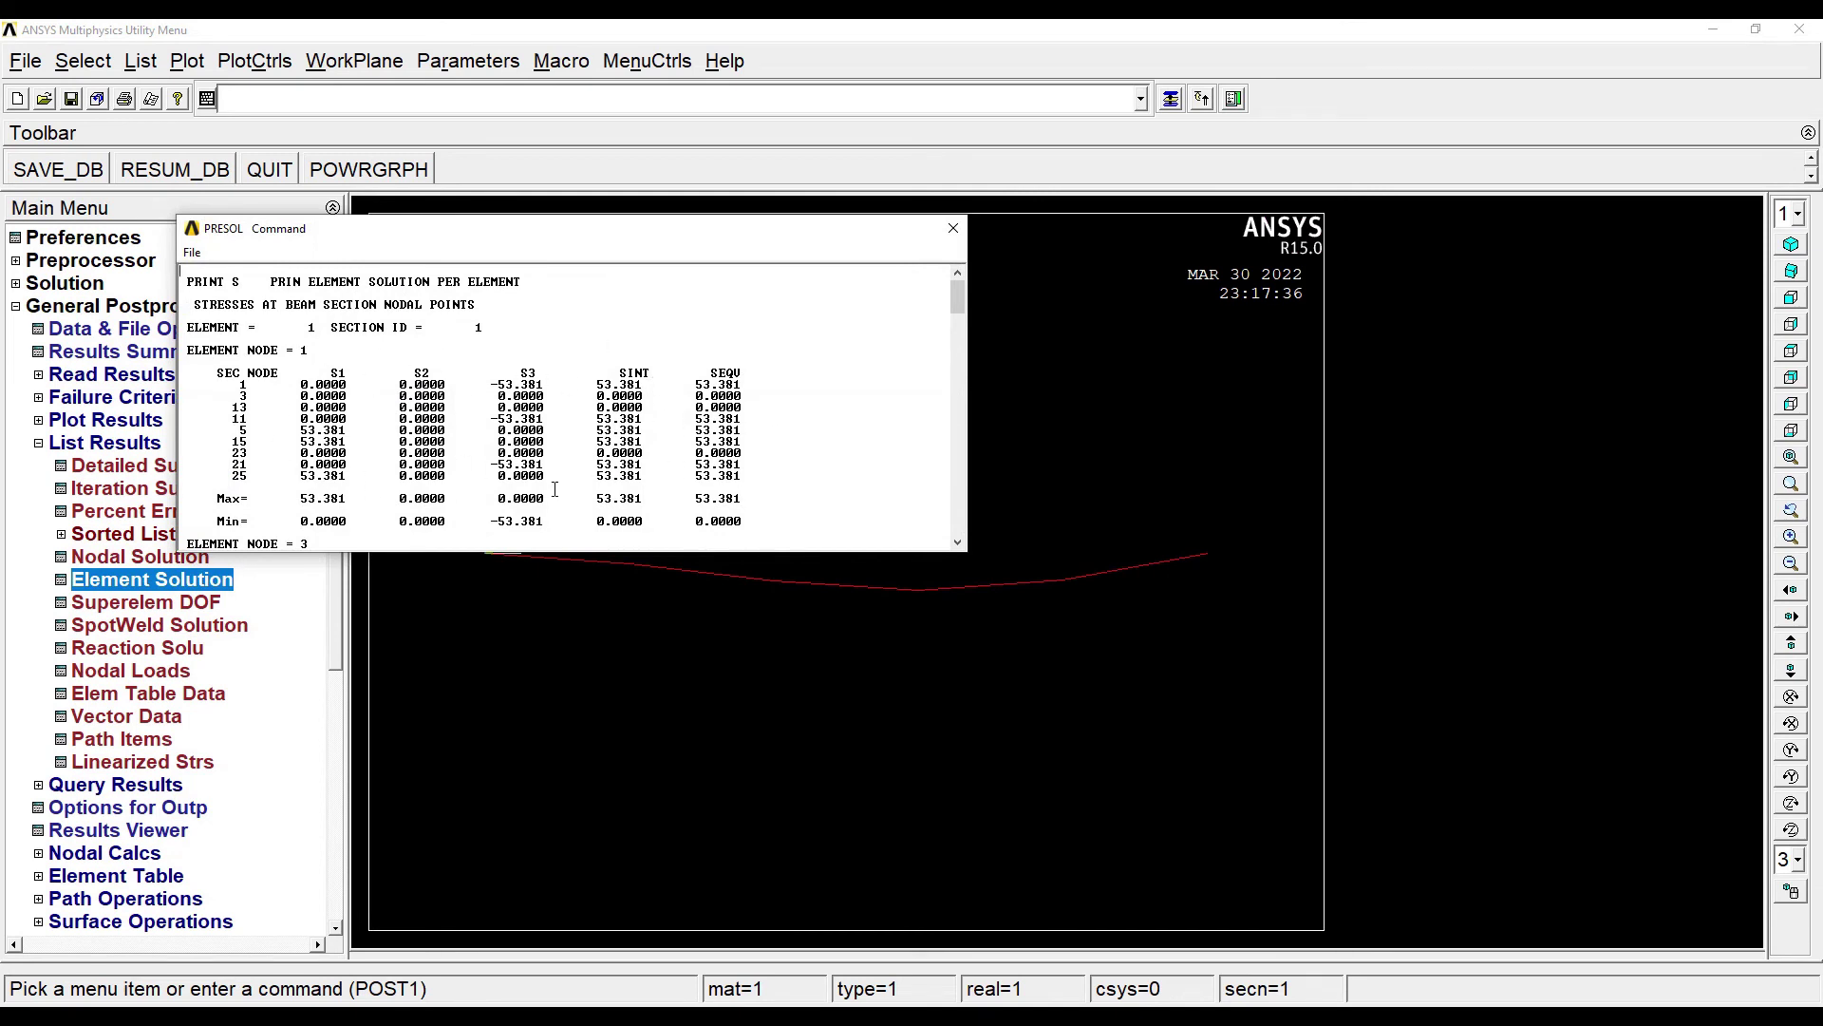
{"action": "left_click_drag", "start_coordinate": [963, 302], "coordinate": [962, 520]}
{"action": "scroll", "coordinate": [752, 435], "scroll_direction": "down", "scroll_amount": 1}
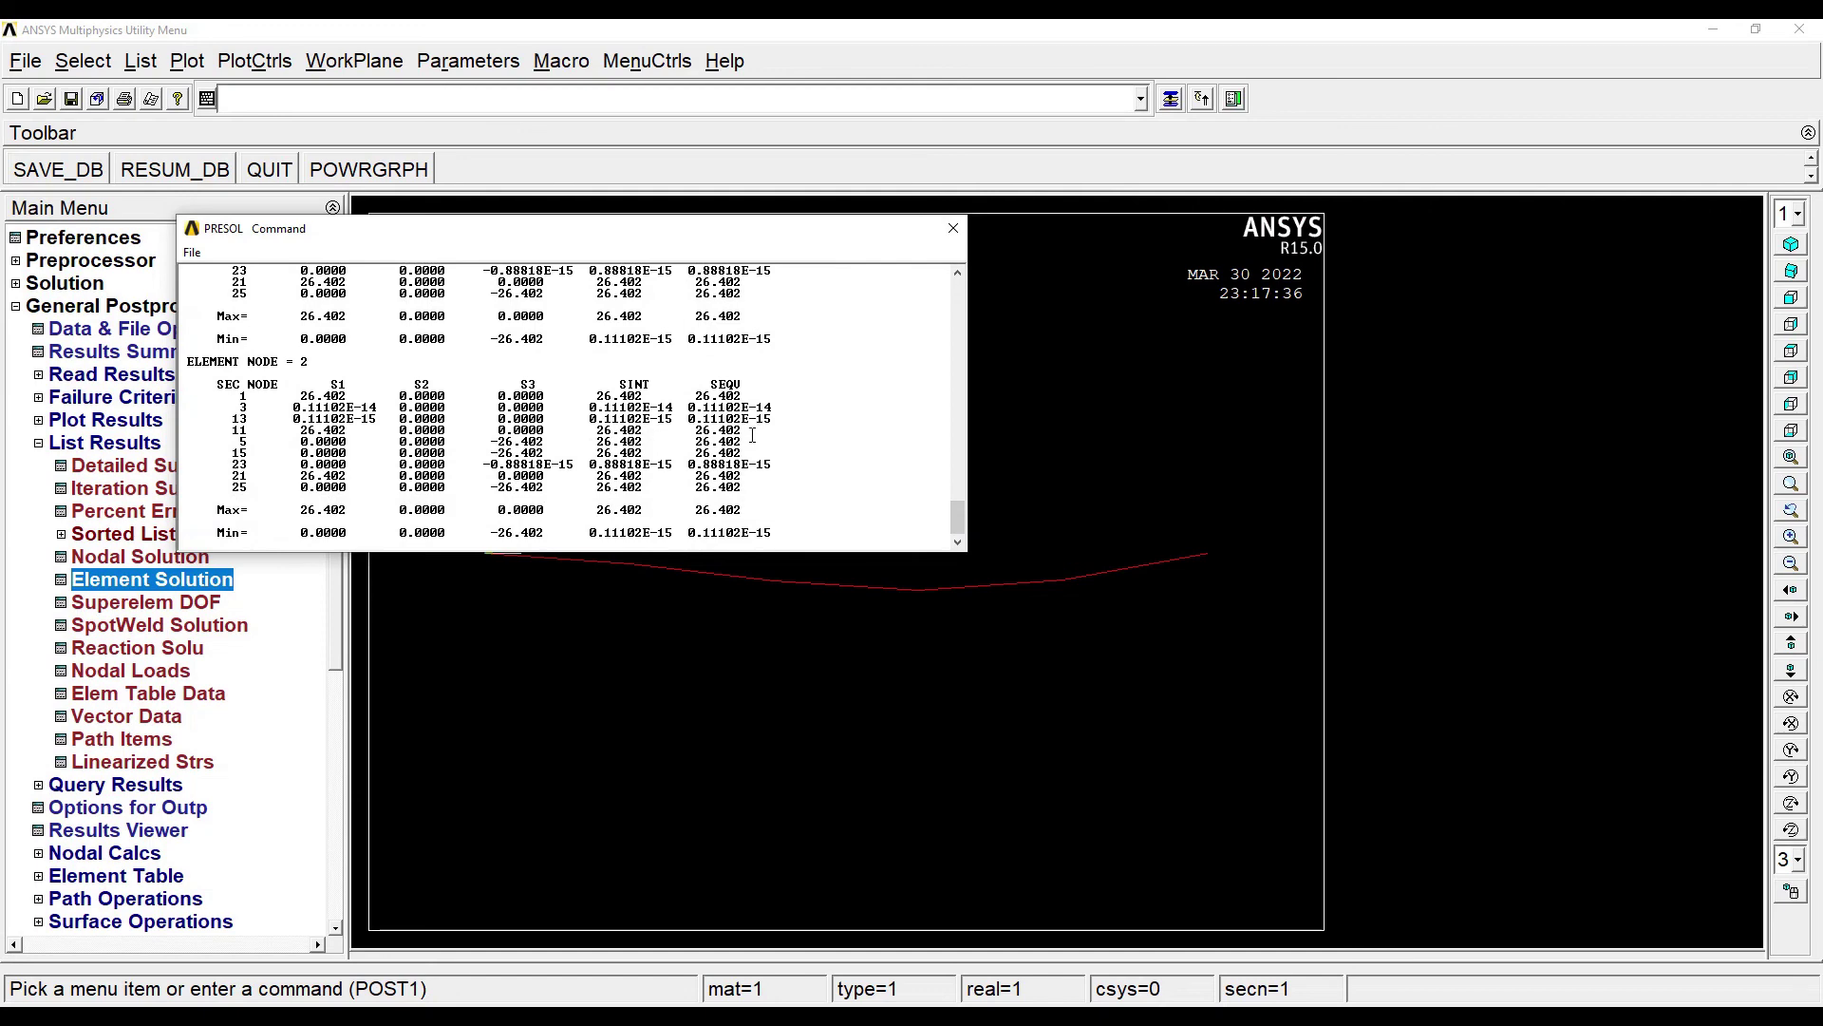
{"action": "left_click", "coordinate": [954, 228]}
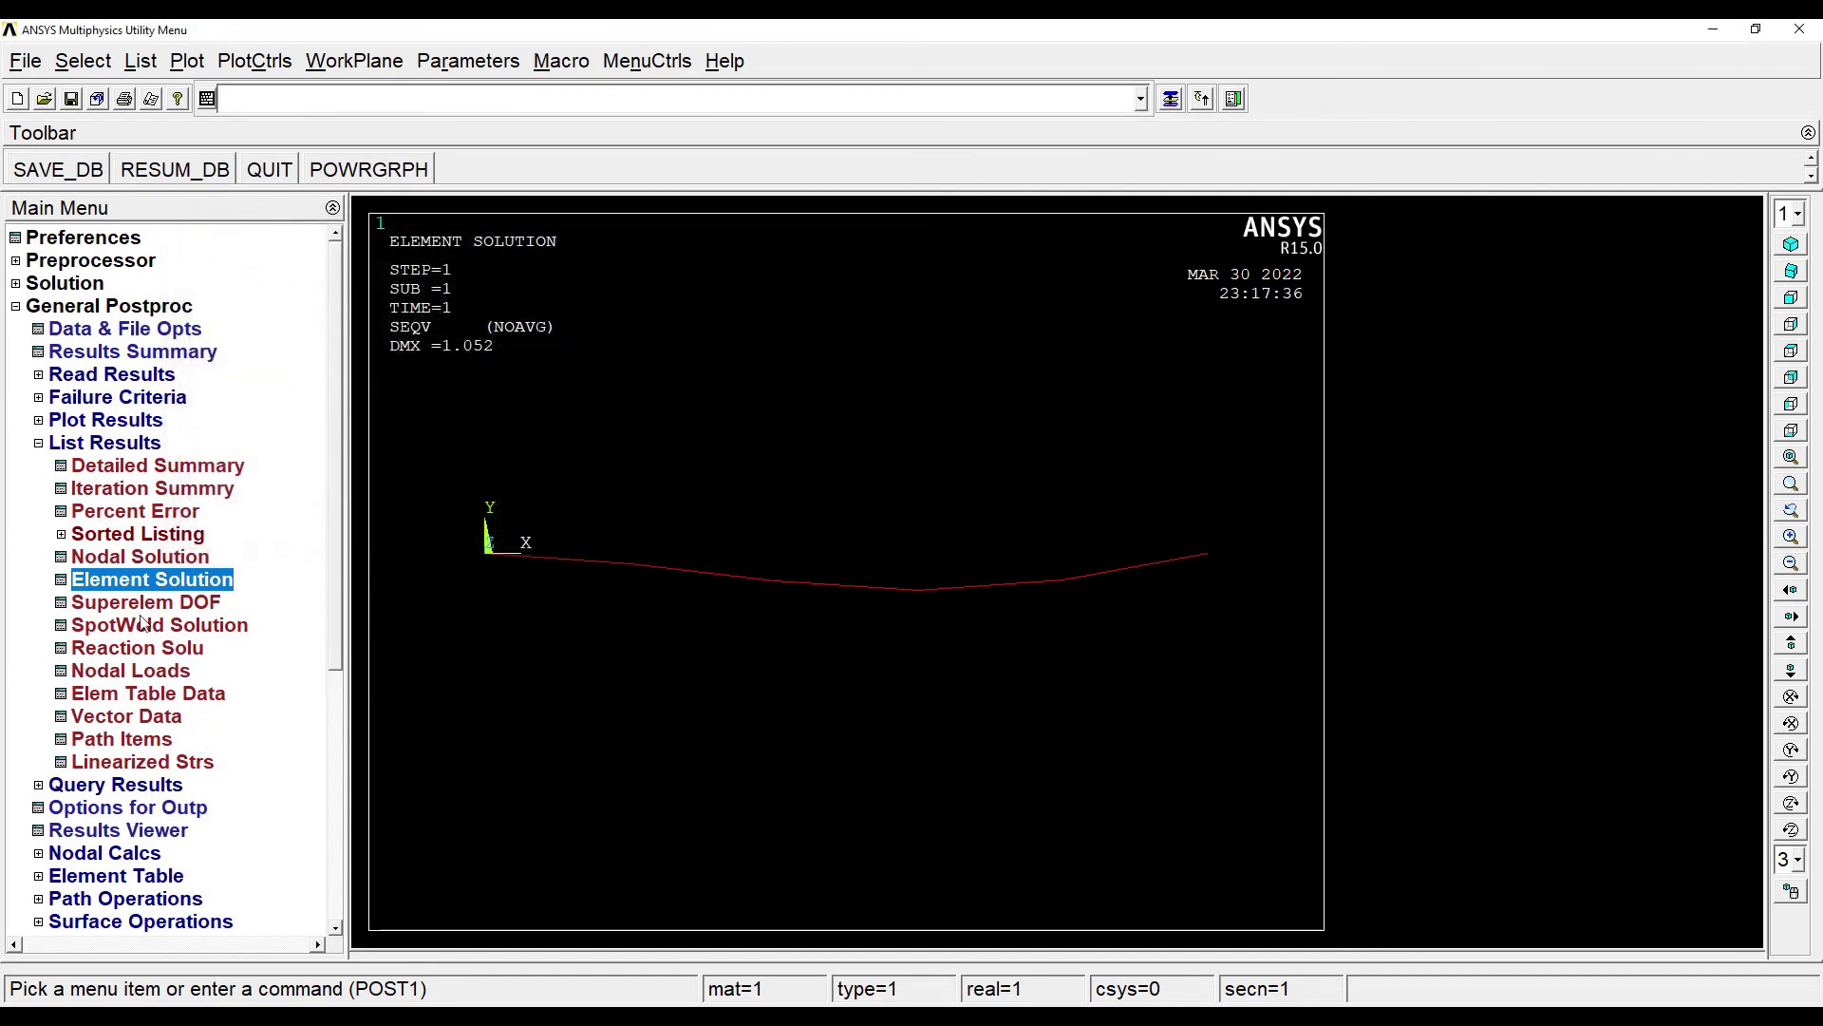